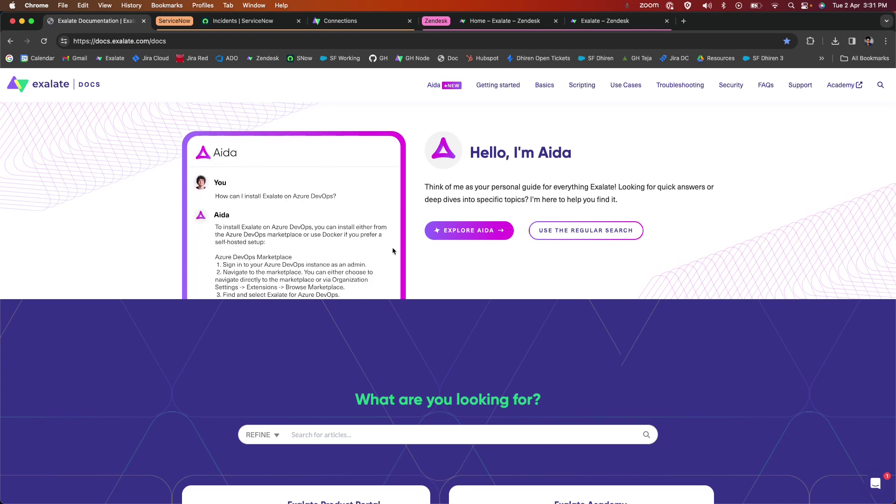
Select ServiceNow and Zendesk as the platforms to synchronize in the Exalate docs and open the ServiceNow - Zendesk Integration tutorial
click(194, 41)
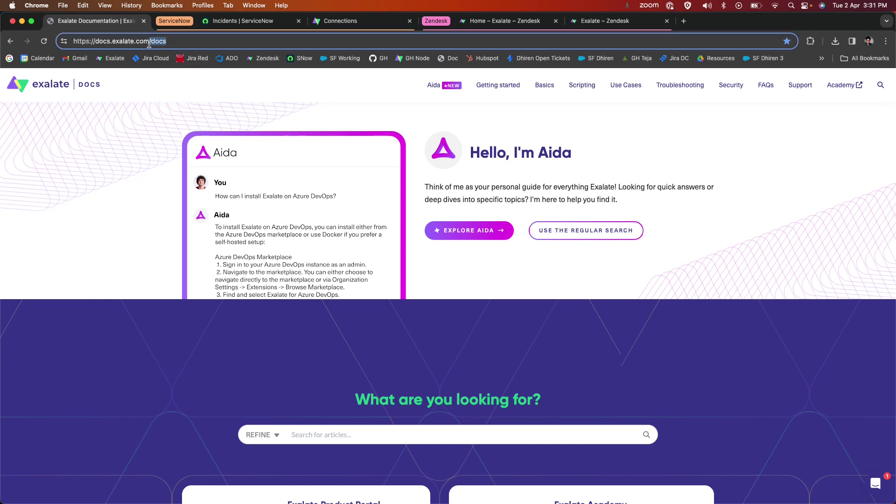
click(167, 135)
scroll(167, 137, down, 6)
scroll(167, 136, down, 5)
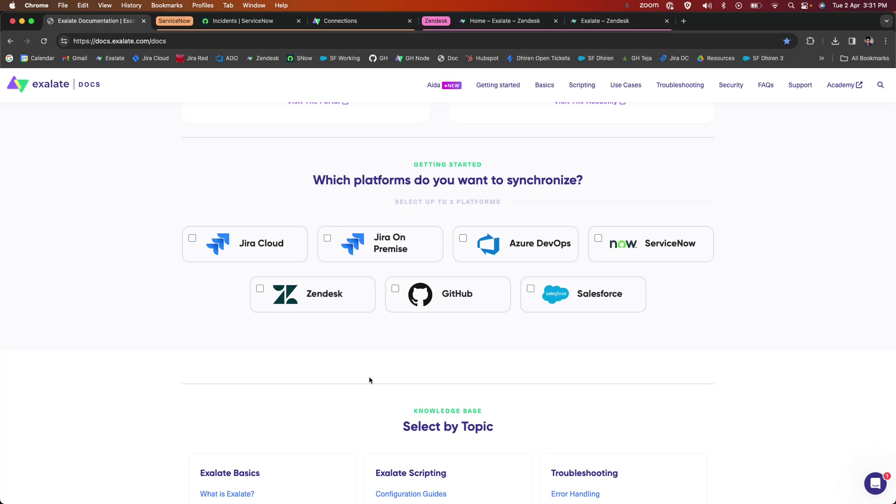
click(598, 239)
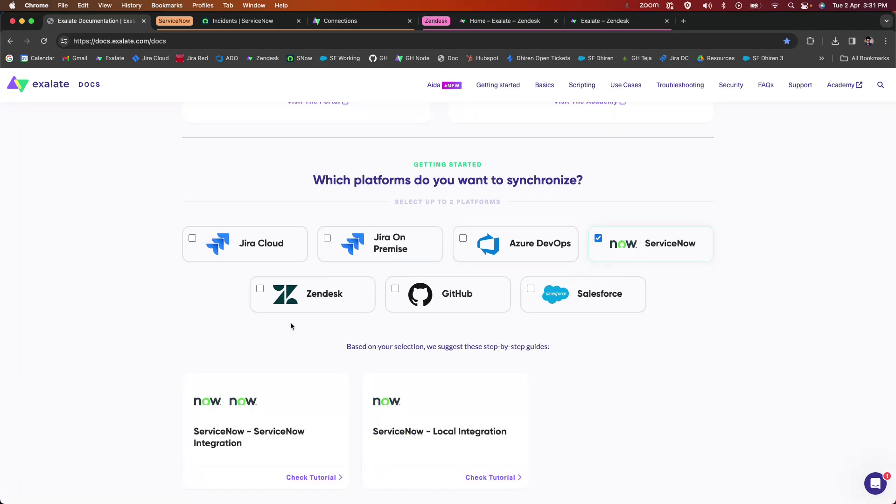
click(260, 289)
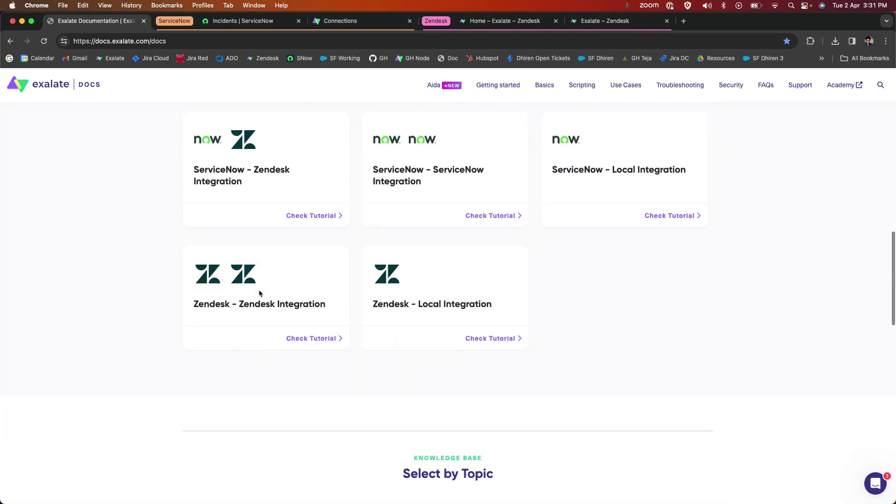
click(303, 206)
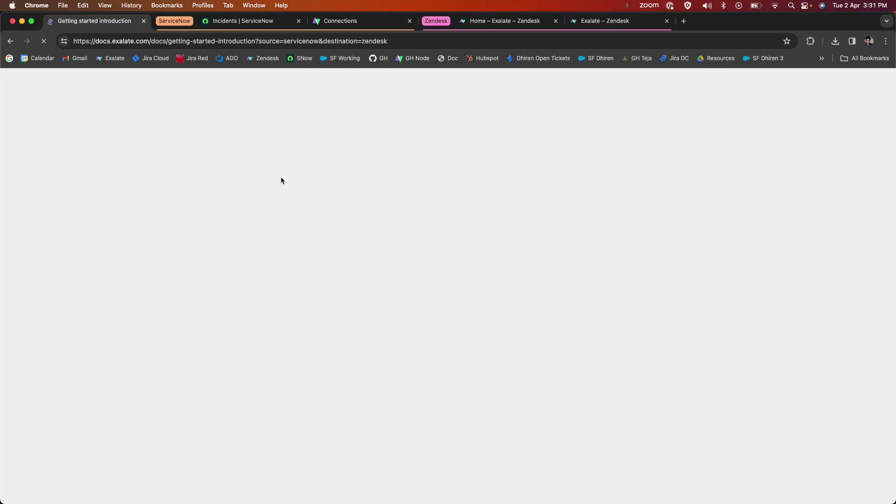
Switch from the Zendesk dashboard to the ServiceNow incidents and filter the ServiceNow navigator for "conso"
click(504, 20)
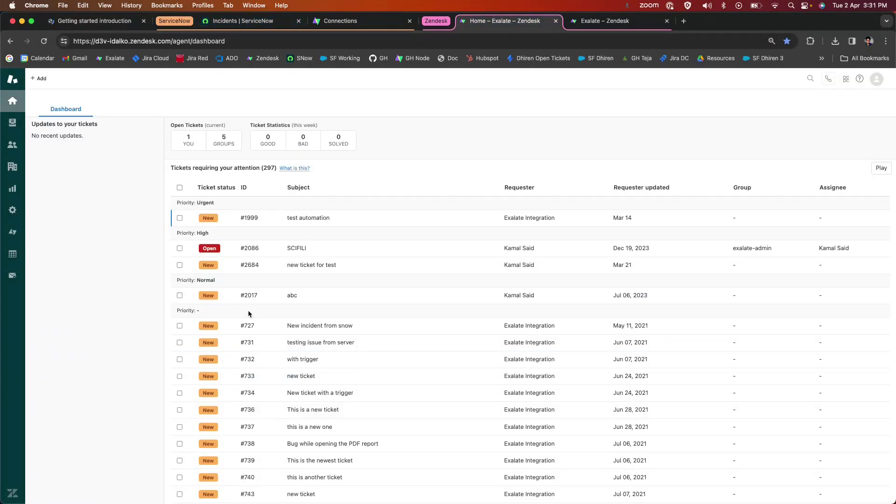
click(248, 20)
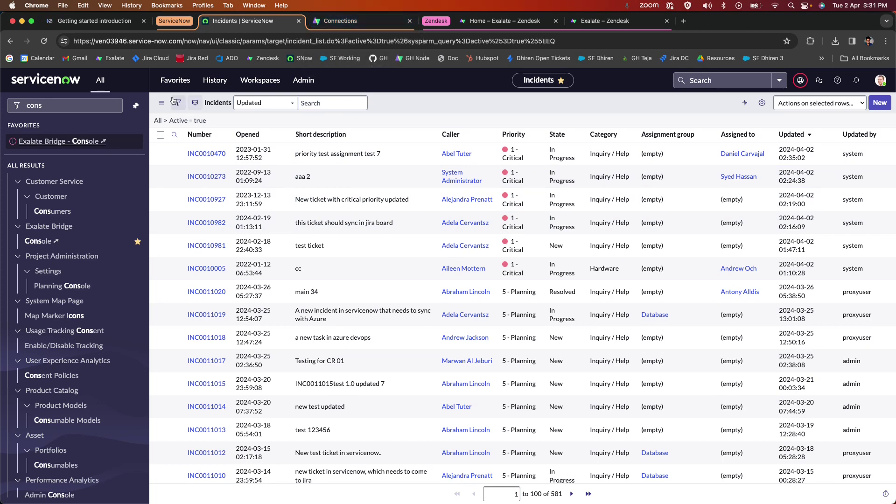
click(29, 105)
key(BackSpace)
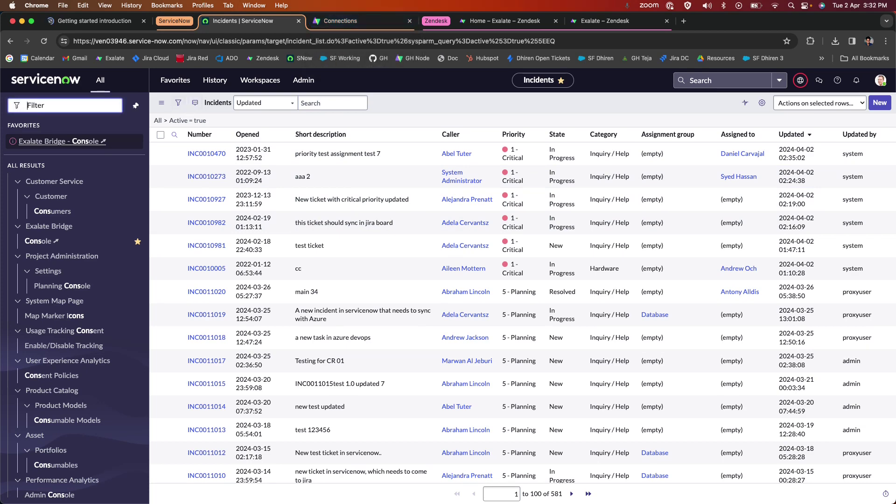
text(conso)
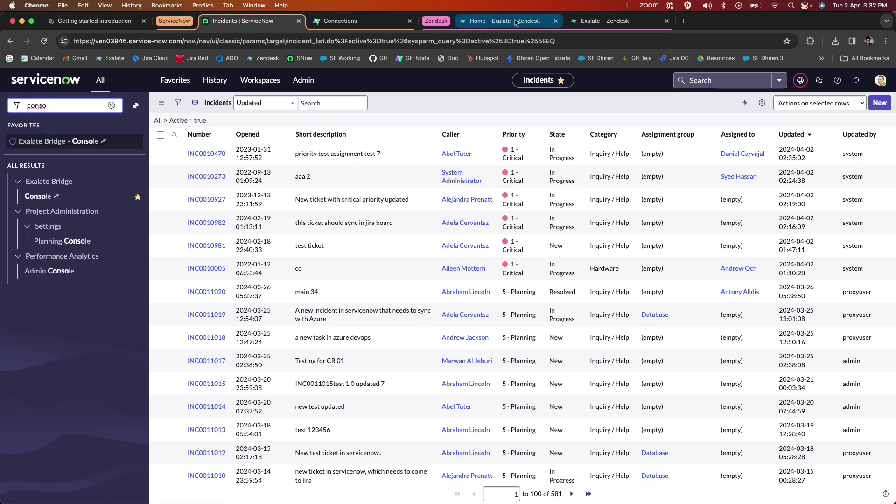
Look over the Exalate connections lists of the Zendesk and ServiceNow instances and the Zendesk dashboard
click(582, 25)
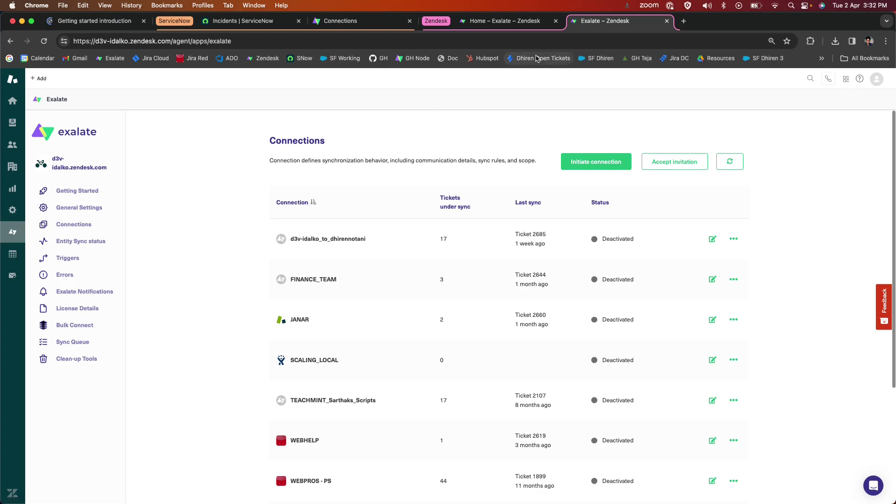
click(504, 21)
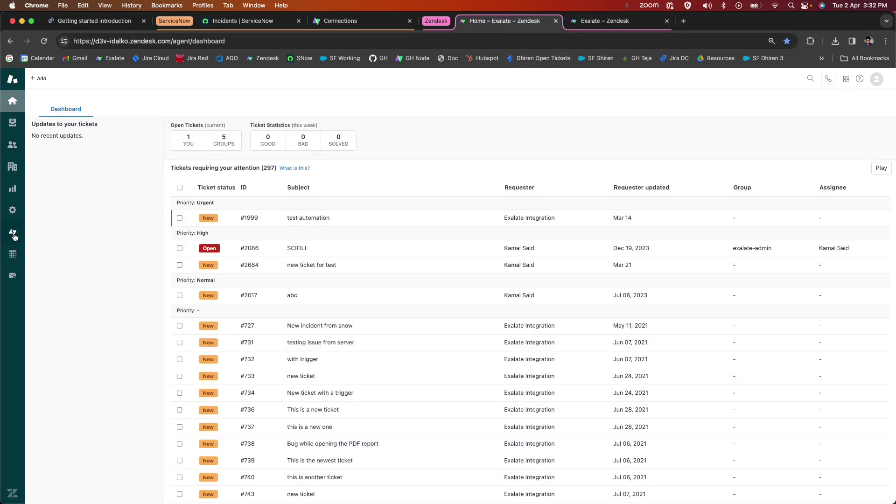
click(591, 22)
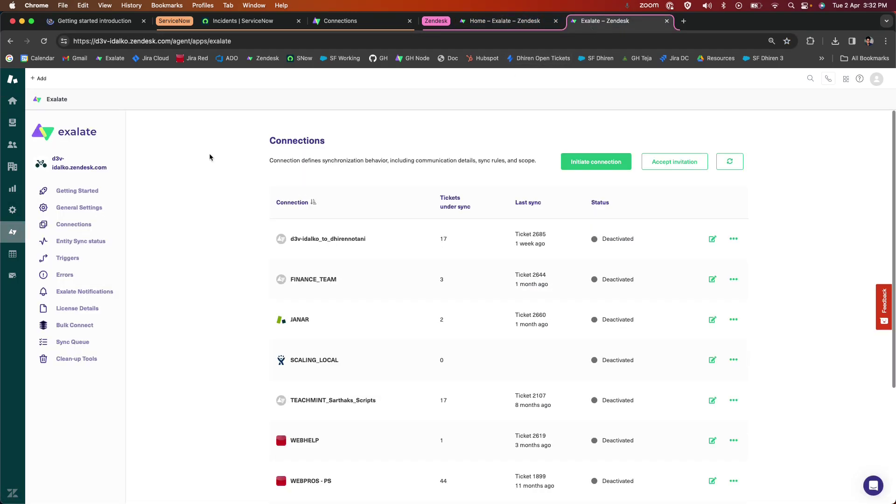
click(317, 21)
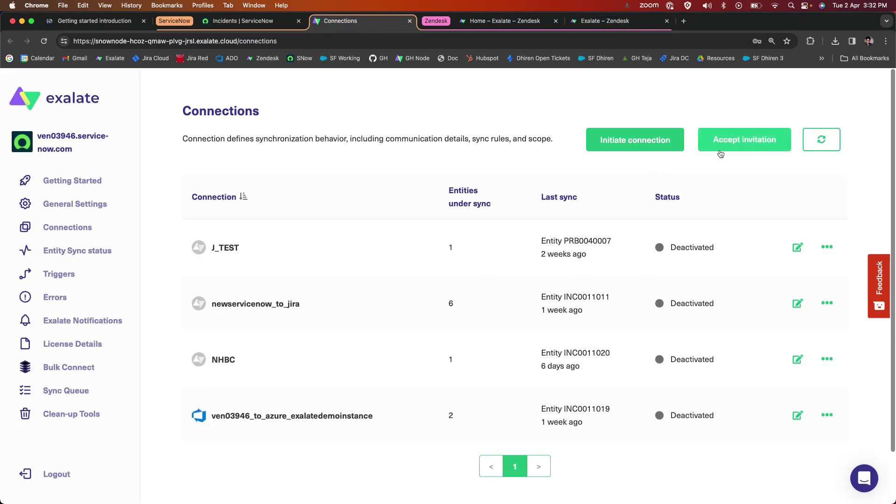
click(603, 21)
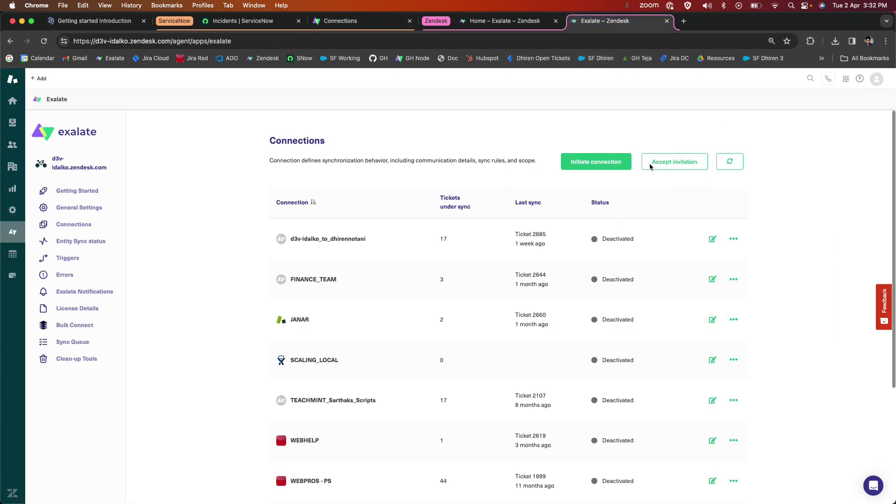
click(336, 20)
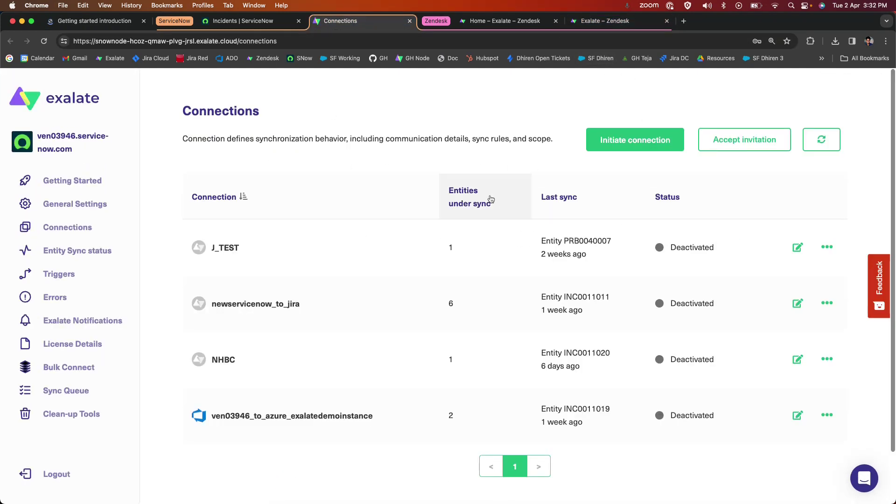
click(627, 147)
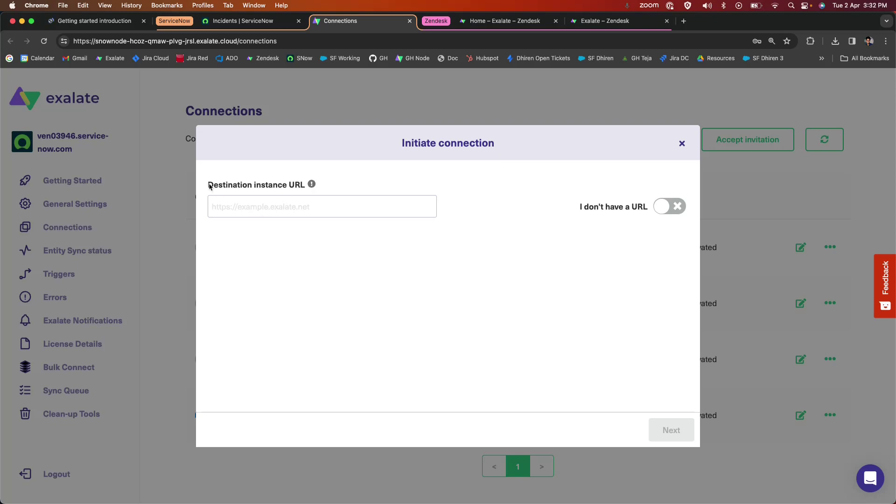
drag(208, 185, 306, 186)
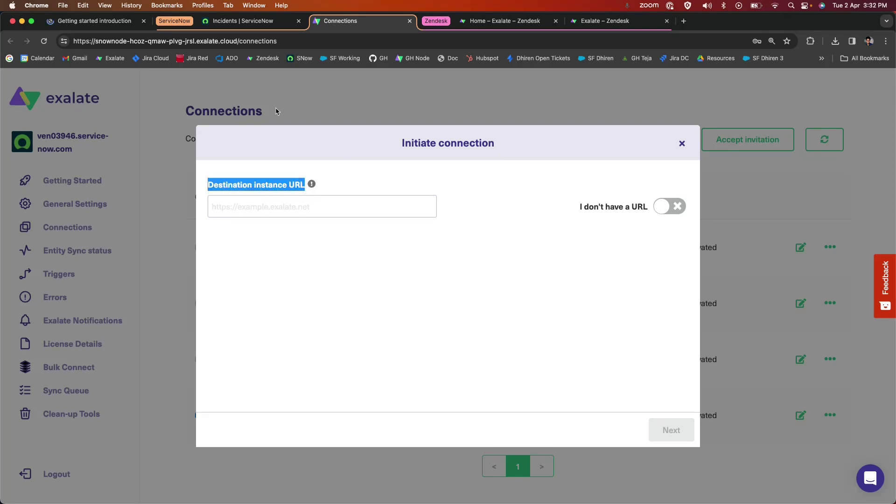
click(464, 193)
click(503, 20)
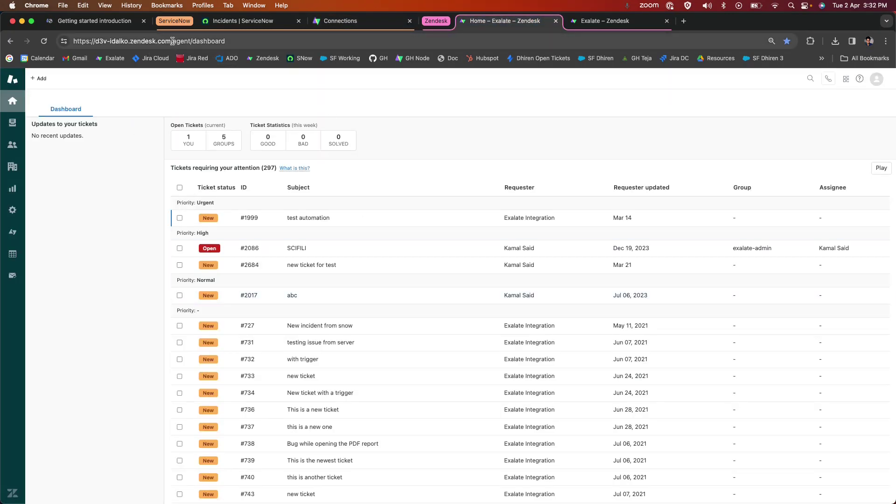
drag(173, 42, 60, 43)
key(super+c)
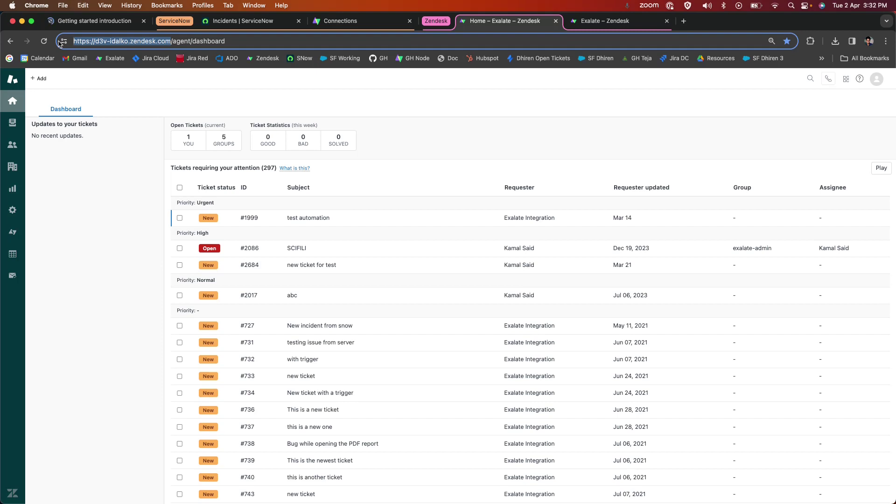
click(362, 22)
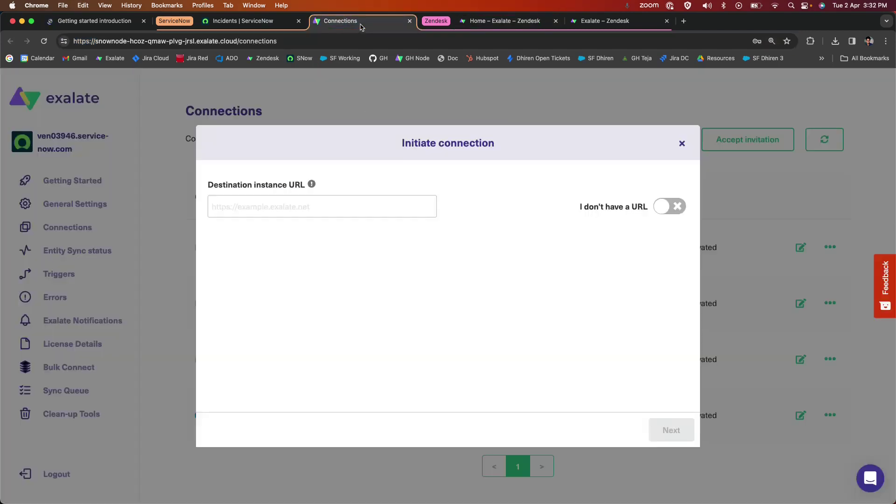
click(295, 214)
key(super+v)
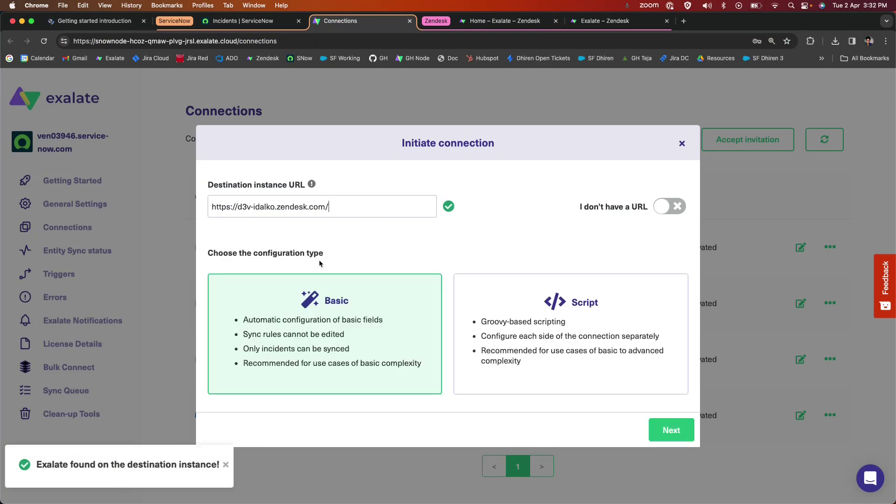
Compare the Basic and Script configuration types and review the limitations listed for Basic
click(538, 372)
click(376, 355)
click(477, 374)
click(373, 366)
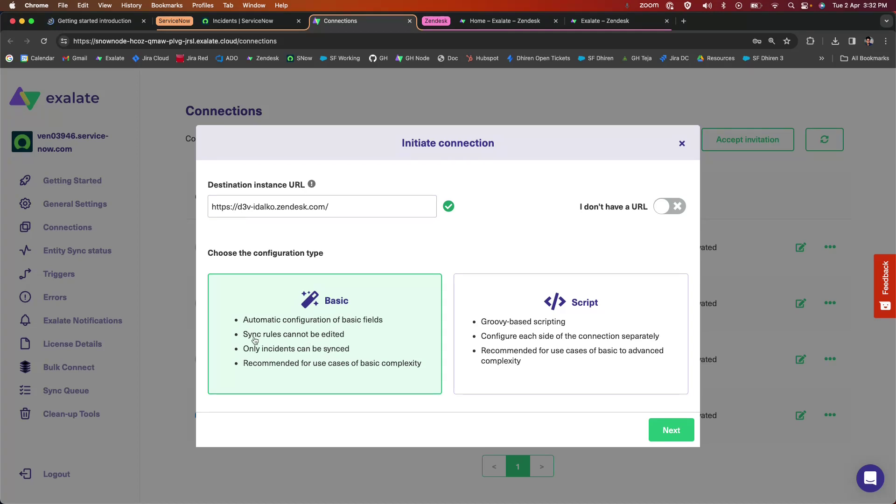
drag(242, 344, 364, 337)
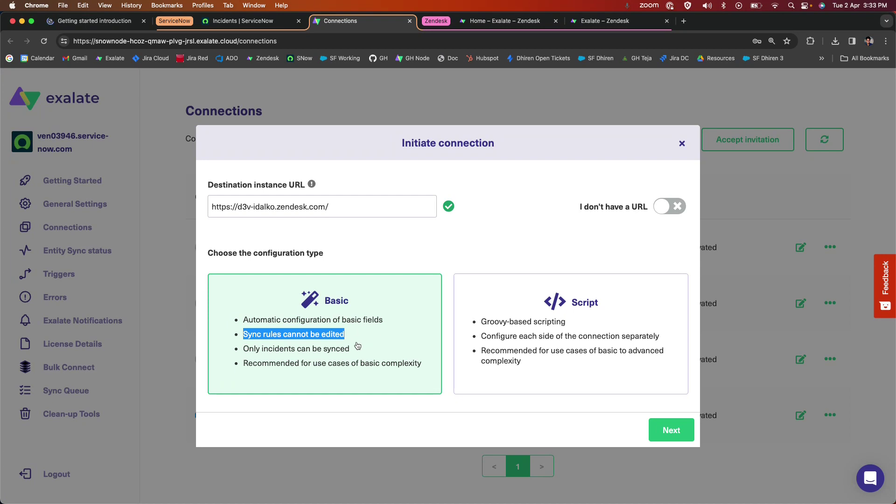
drag(351, 350, 245, 351)
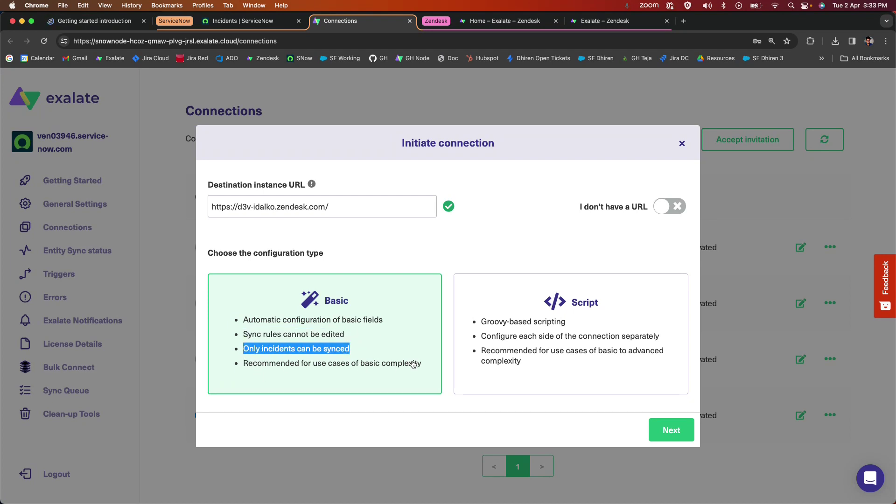
drag(414, 365, 345, 364)
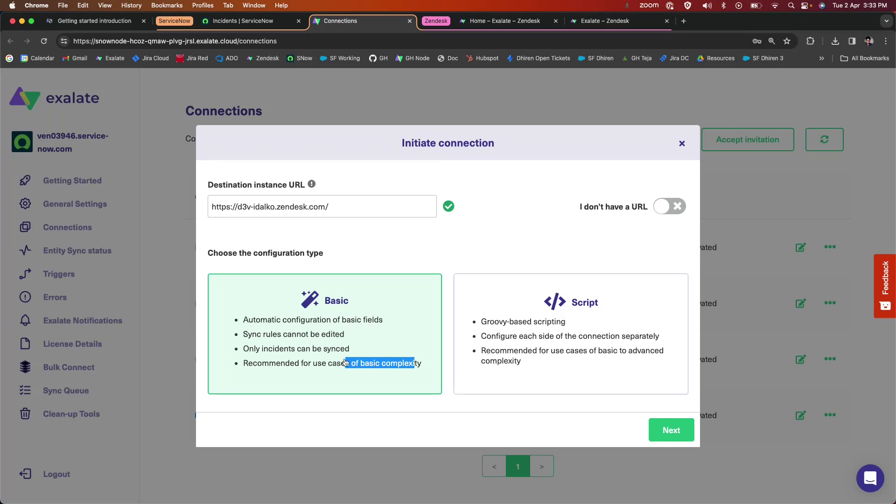
click(380, 263)
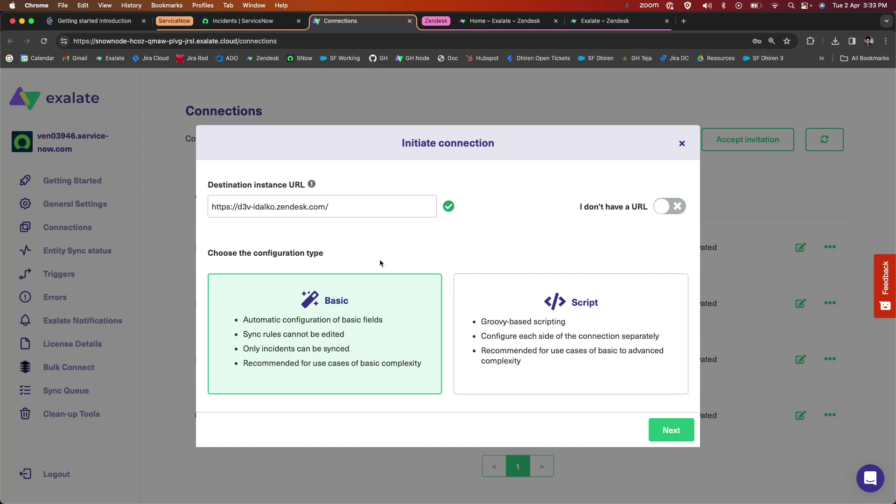
Choose the Basic configuration type for the connection and proceed to the admin access question
click(527, 336)
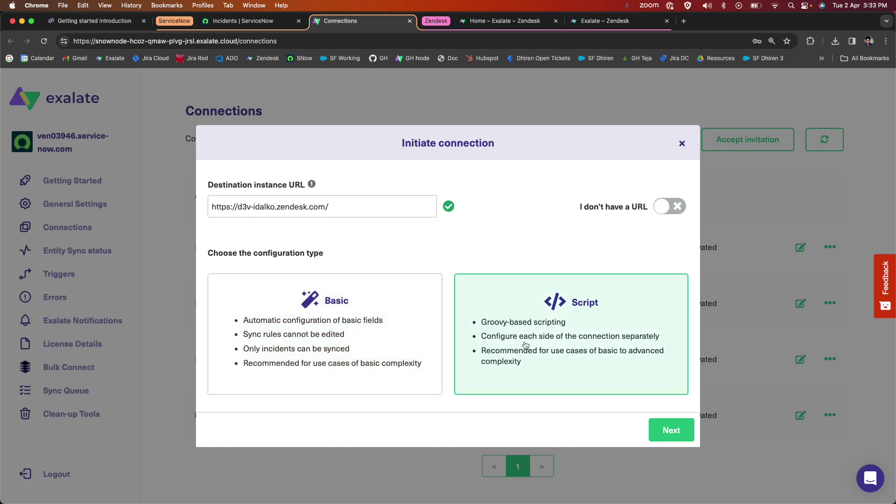
click(391, 331)
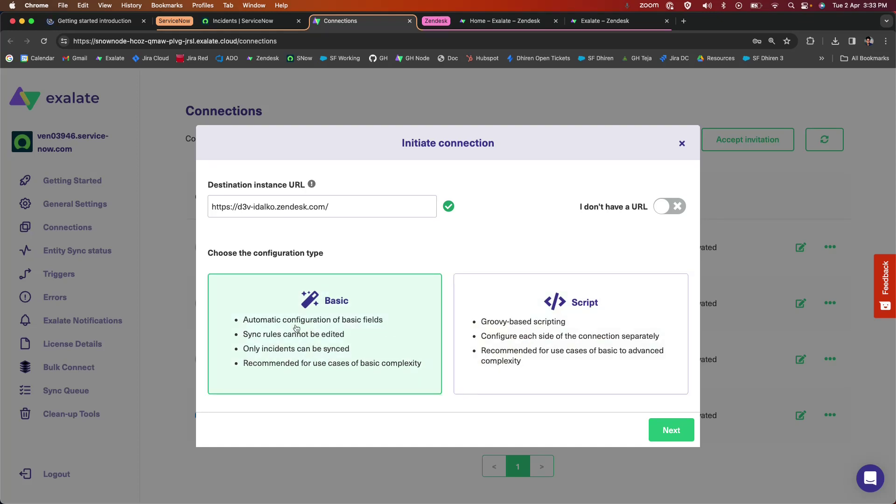
click(668, 433)
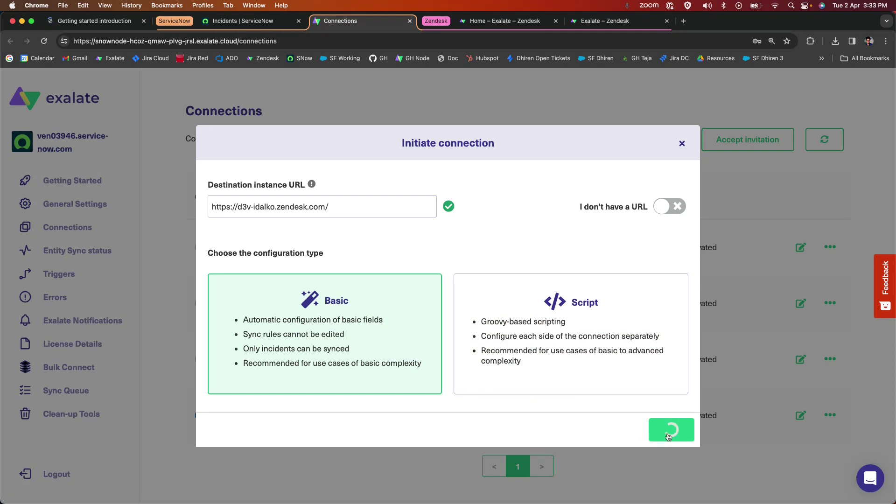
Examine the options for having and not having admin access to the destination instance
click(546, 275)
click(388, 282)
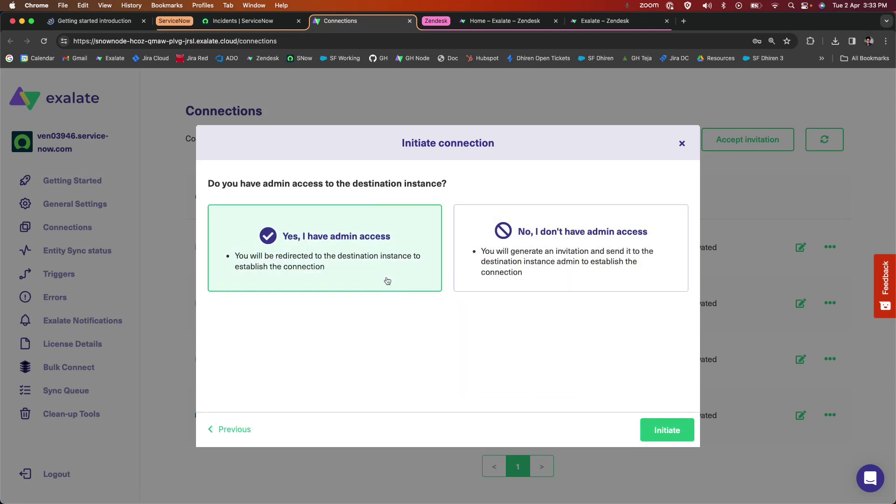
drag(287, 236, 439, 237)
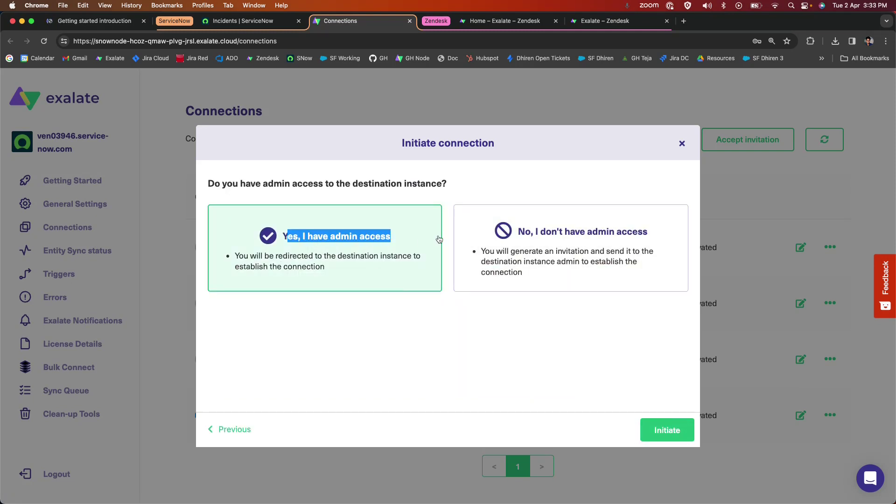
click(531, 247)
drag(524, 234, 622, 233)
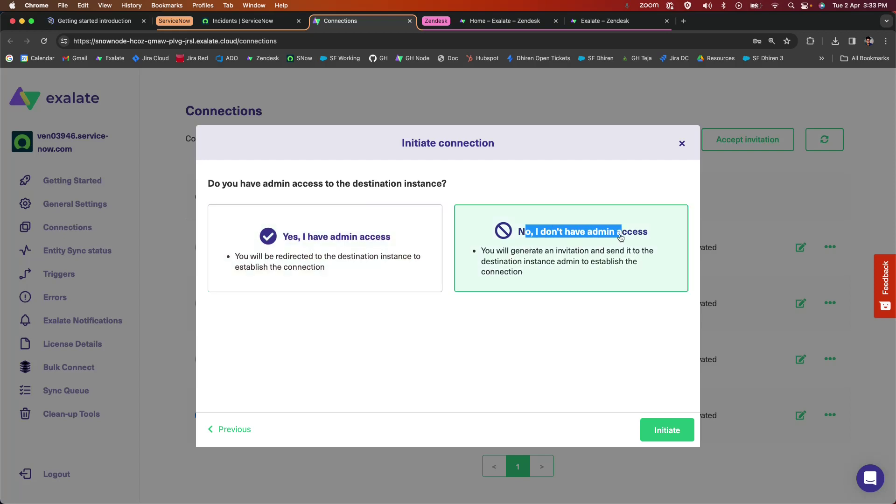
click(484, 289)
click(393, 289)
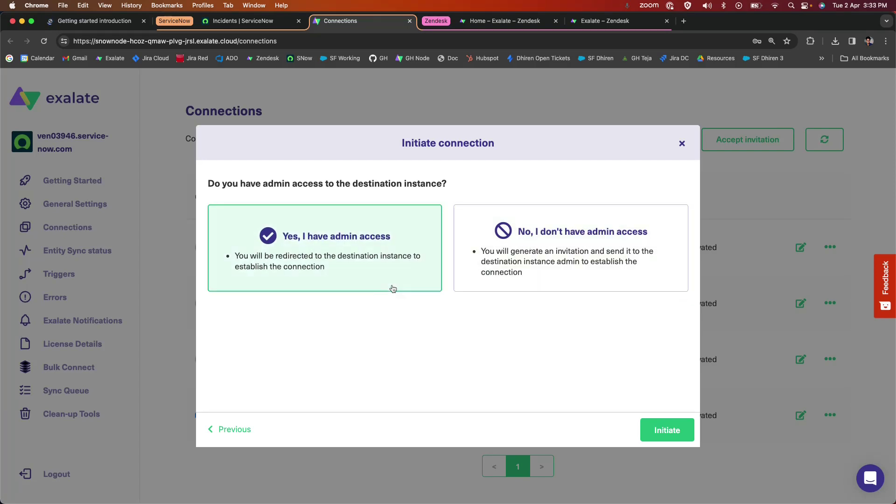
Choose "No, I don't have admin access" and initiate the connection to generate an invitation code
click(492, 287)
click(393, 269)
click(544, 262)
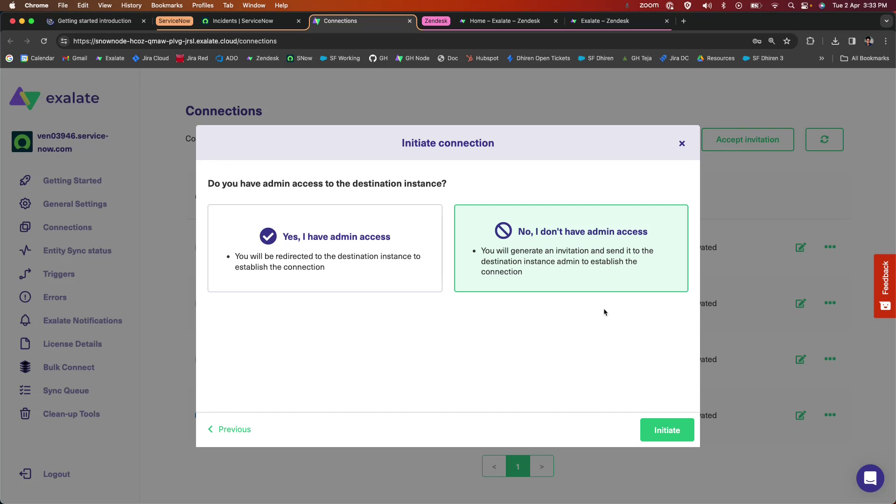
click(656, 430)
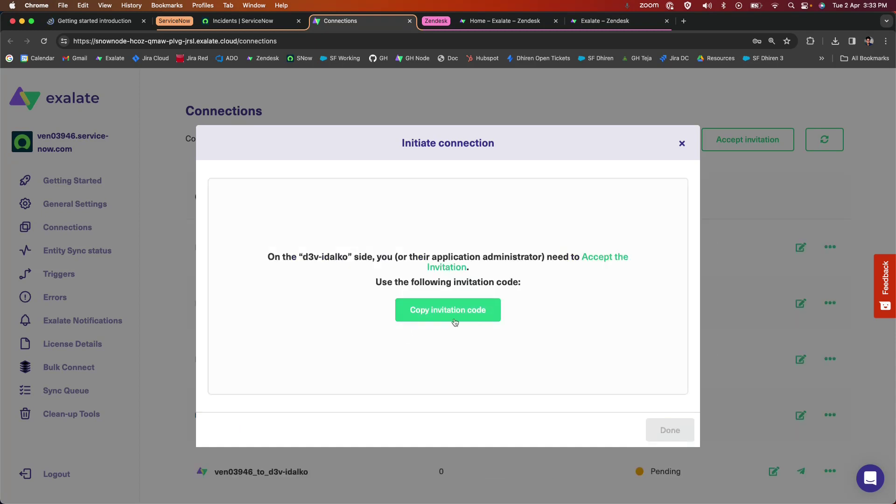
Copy the invitation code on the ServiceNow side, switch to Exalate for Zendesk, and accept the invitation by pasting that code
click(455, 323)
click(661, 430)
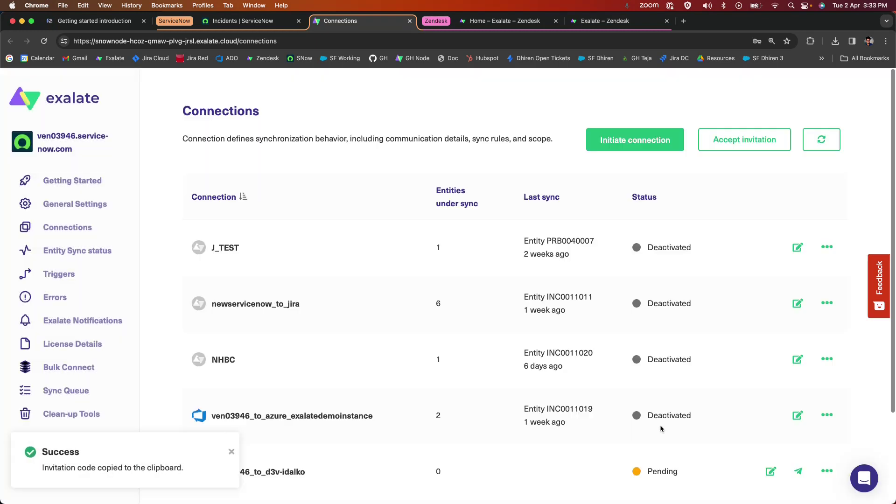
click(640, 22)
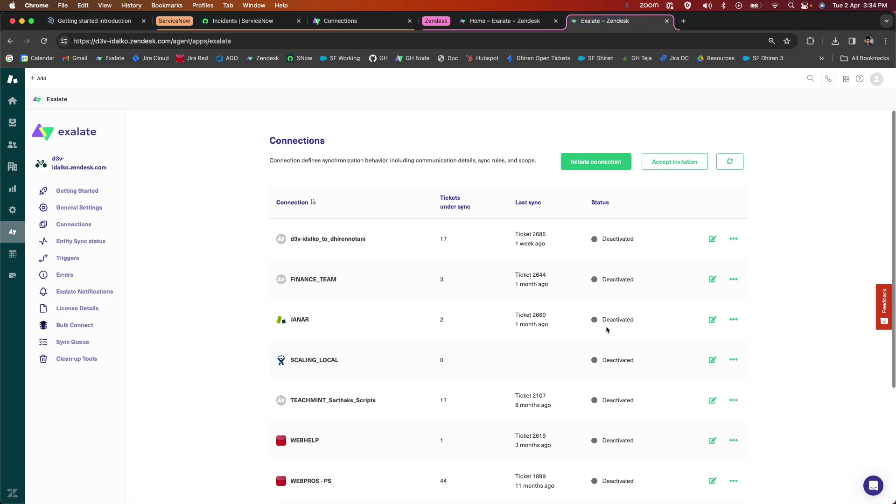
click(690, 169)
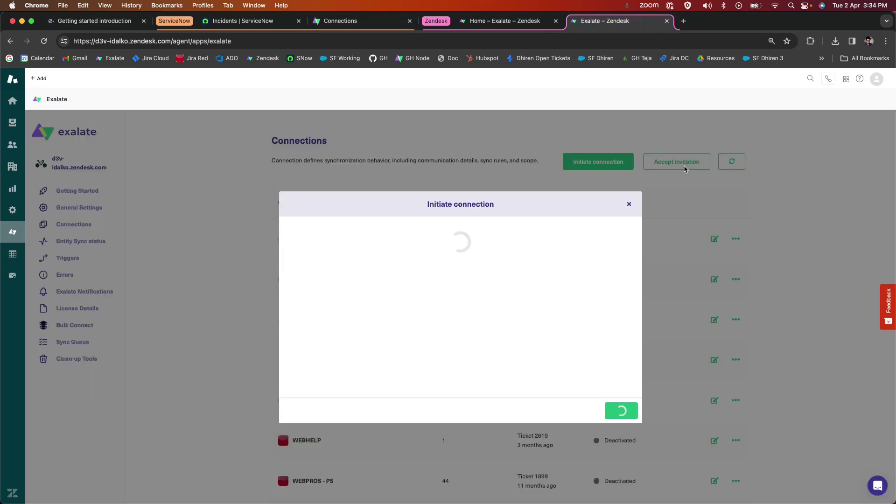
click(387, 290)
key(super+v)
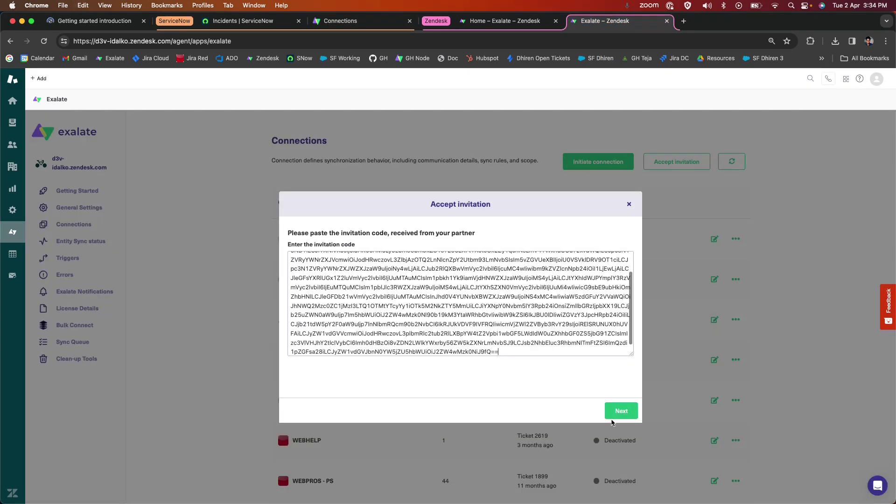
click(616, 413)
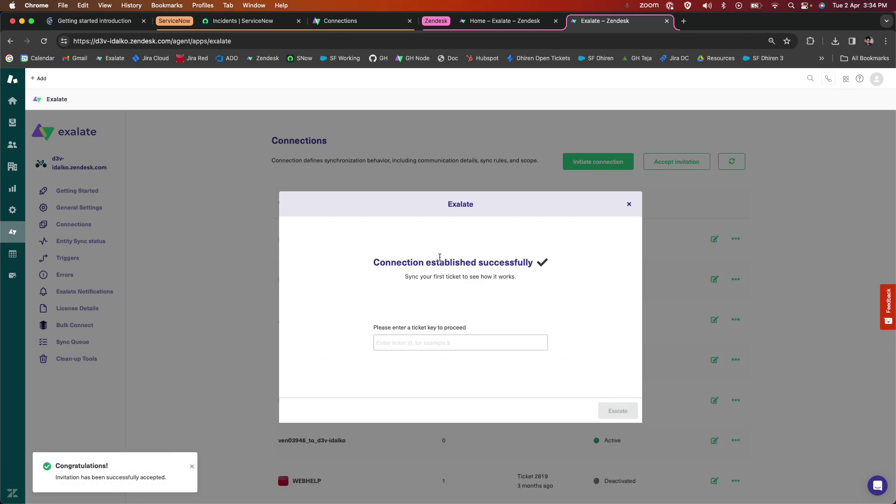
drag(369, 269, 526, 262)
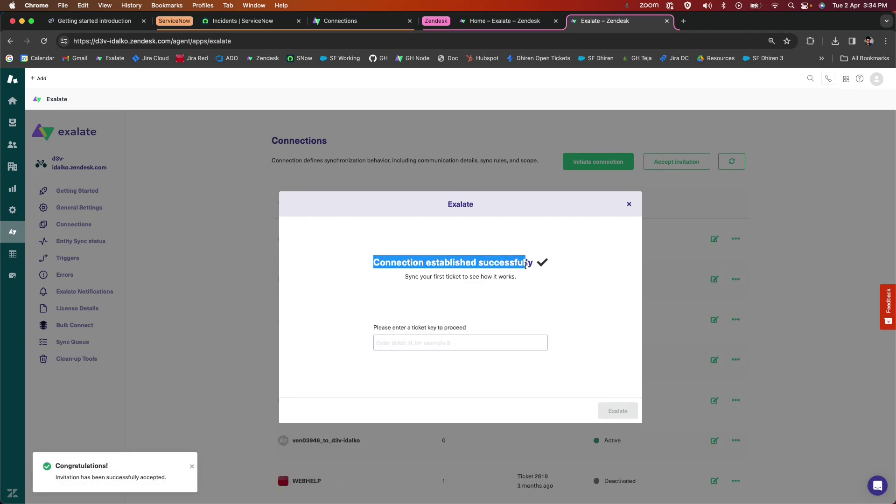
click(629, 204)
Compare both parts of the connection name ven03946_to_d3v-idalko with the ServiceNow and Zendesk instance URLs
scroll(747, 202, down, 3)
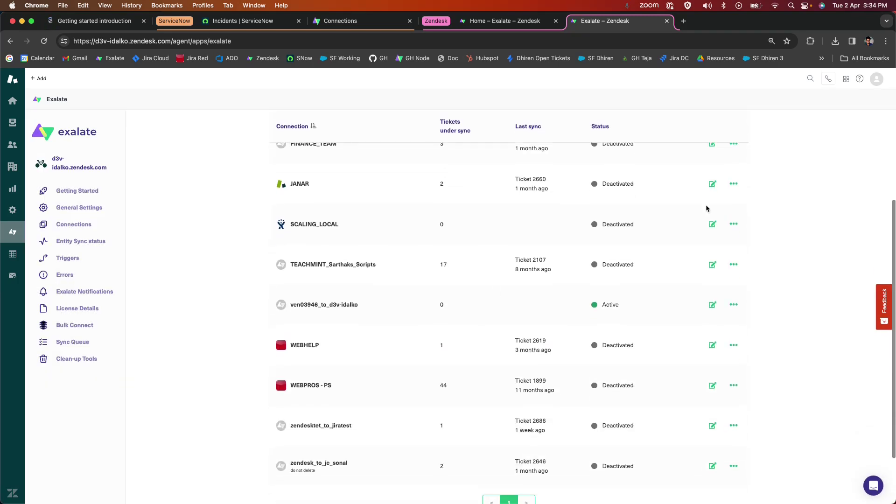
drag(290, 304, 320, 306)
click(229, 21)
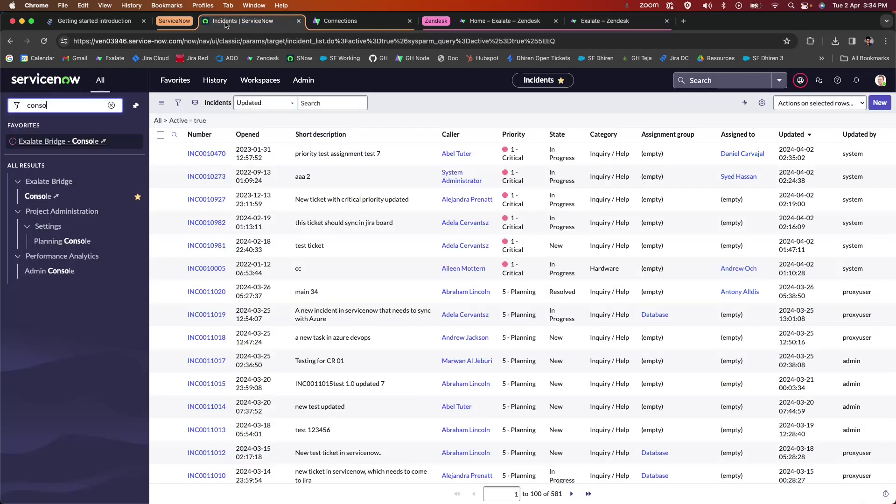
double_click(129, 42)
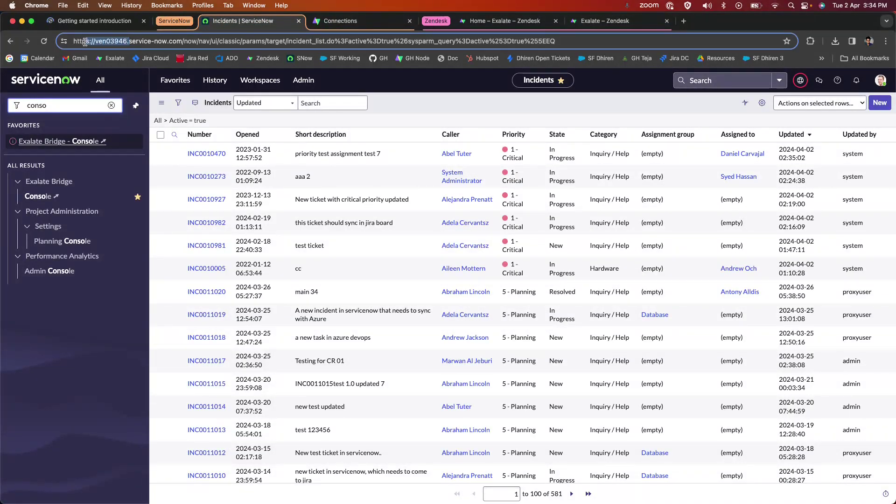
click(605, 21)
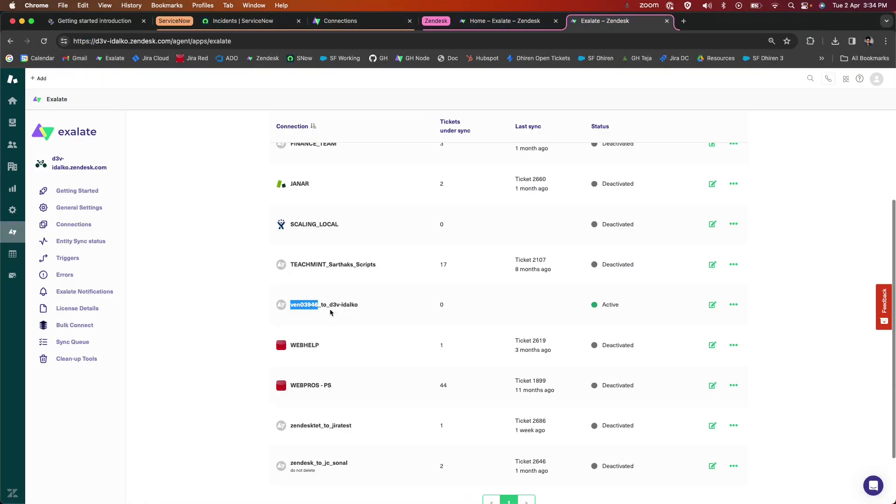
drag(330, 312, 373, 311)
click(488, 22)
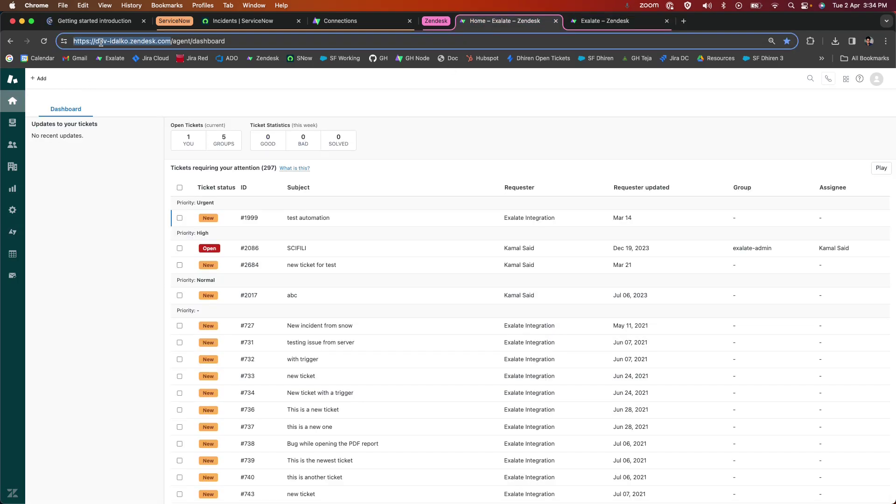
click(604, 21)
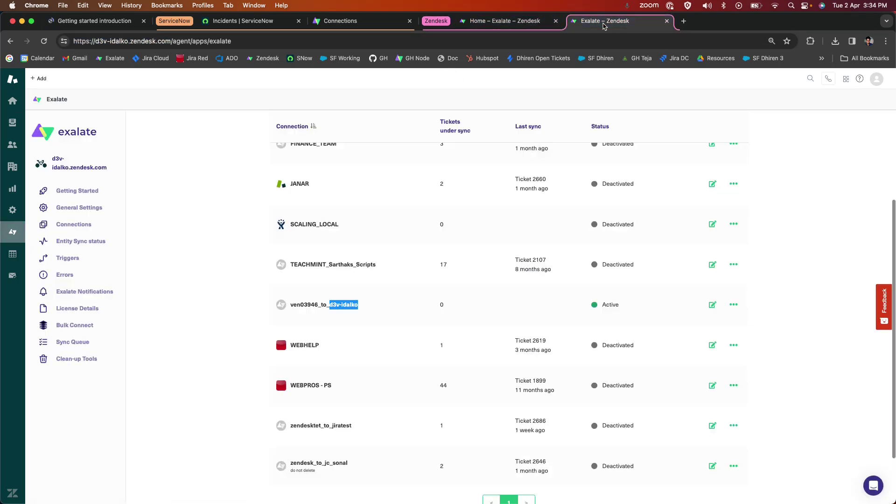
Refresh the connection list on the ServiceNow side and check the status of ven03946_to_d3v-idalko
click(355, 18)
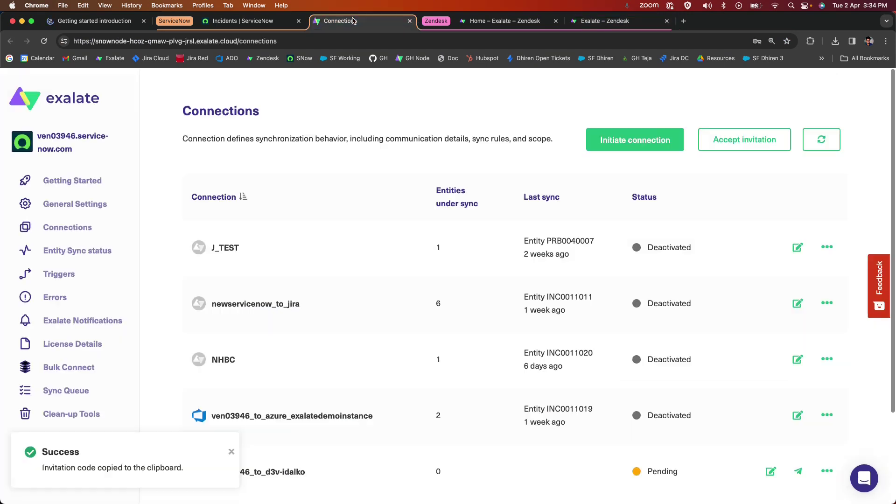
click(822, 140)
scroll(540, 310, down, 3)
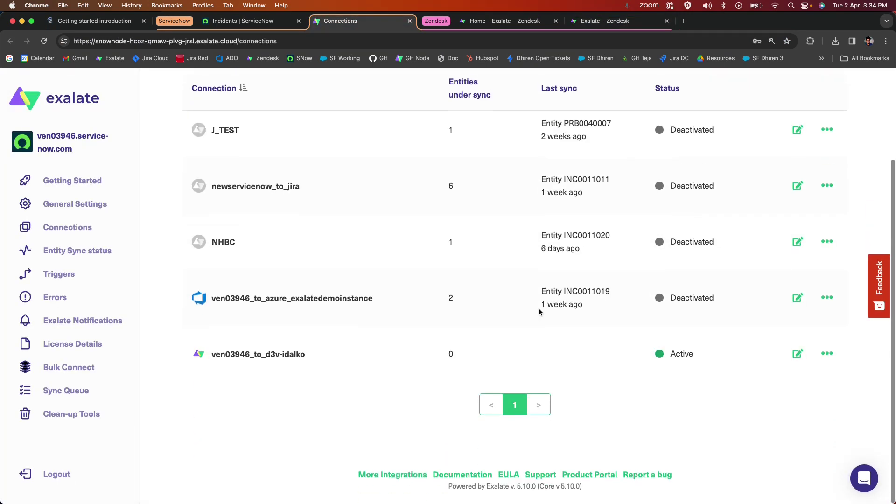
drag(211, 355, 312, 358)
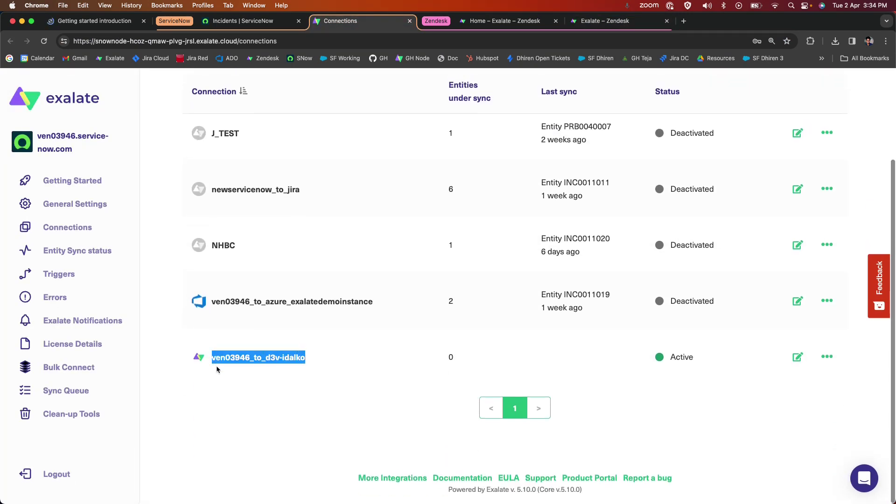
Open the ven03946_to_d3v-idalko connection on the ServiceNow side and review its field mapping rules and sync directions
click(799, 360)
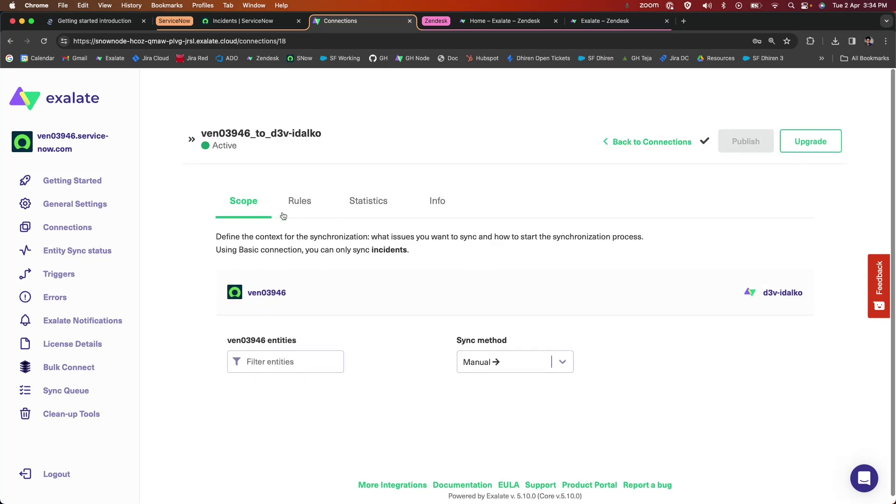
click(297, 216)
scroll(241, 246, down, 4)
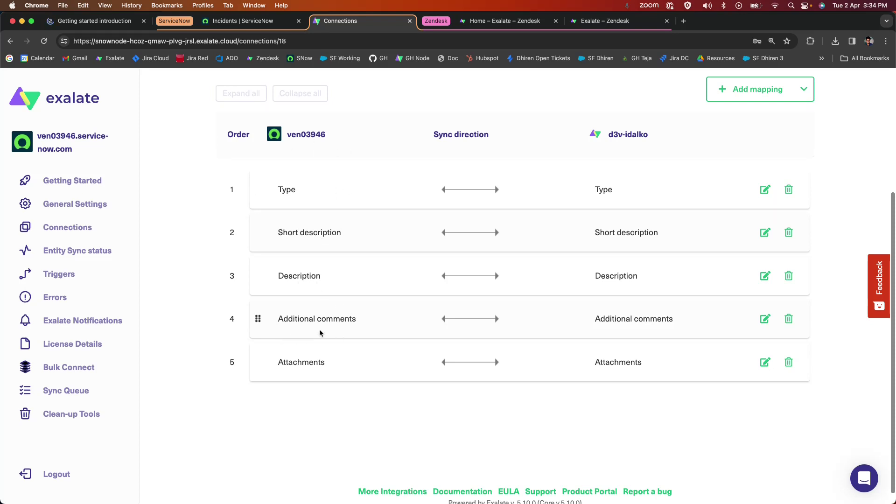
scroll(430, 379, up, 5)
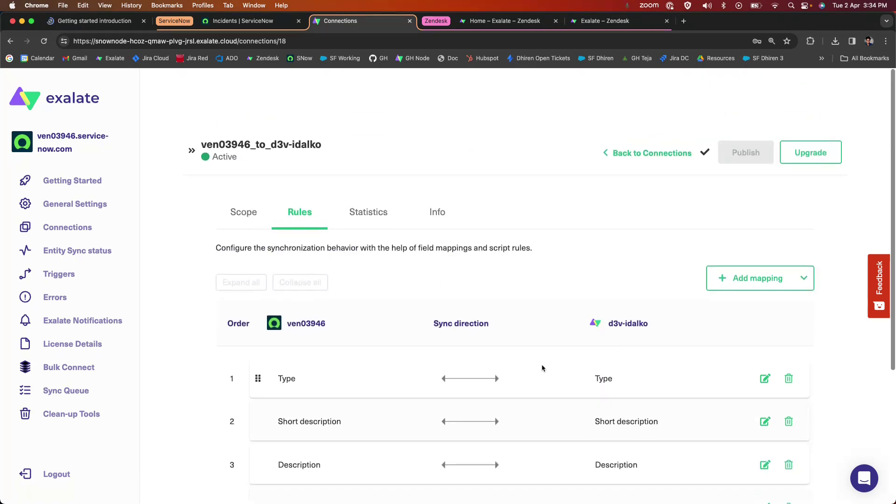
Examine the option to upgrade the connection to Script mode, dismiss it without upgrading, and return to the connection list
click(736, 271)
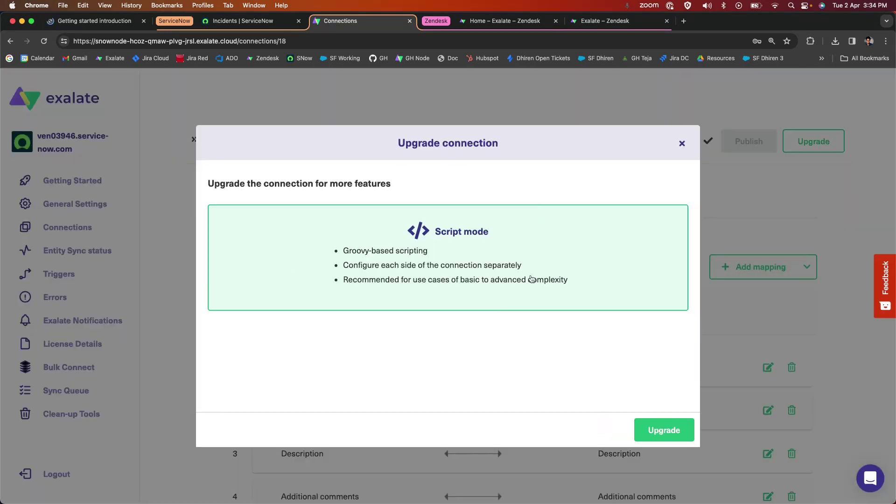
click(682, 144)
click(668, 142)
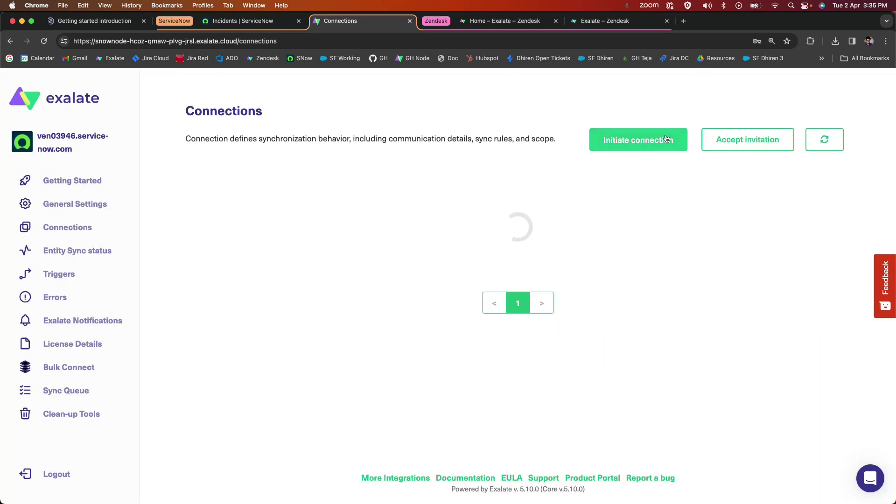
Filter the ServiceNow incident list to Priority is 1 - Critical and copy the resulting filter query
click(241, 18)
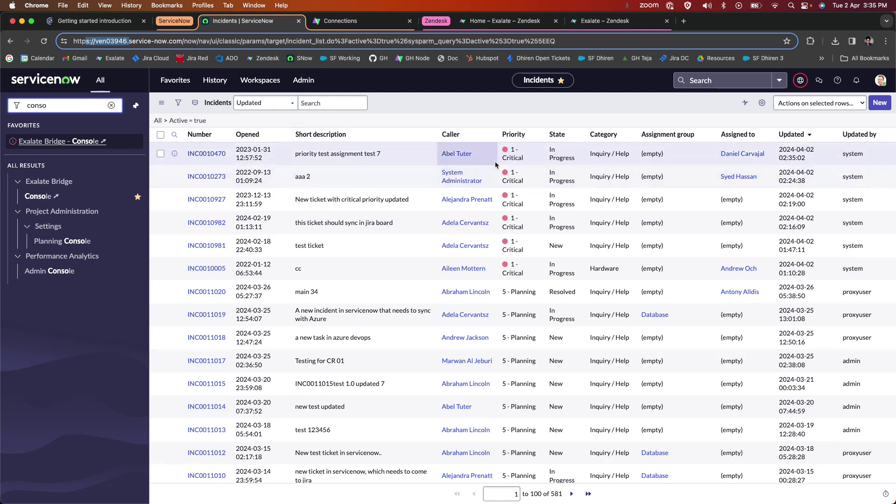
click(178, 103)
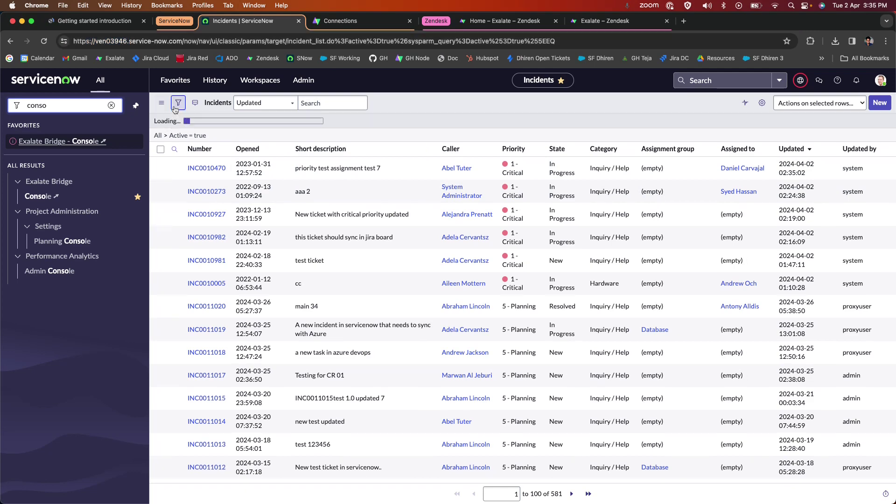
click(193, 144)
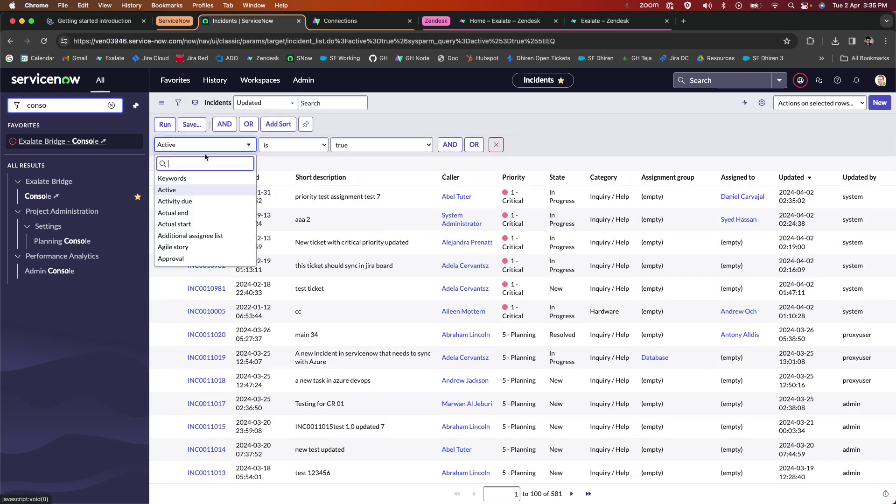
text(prio)
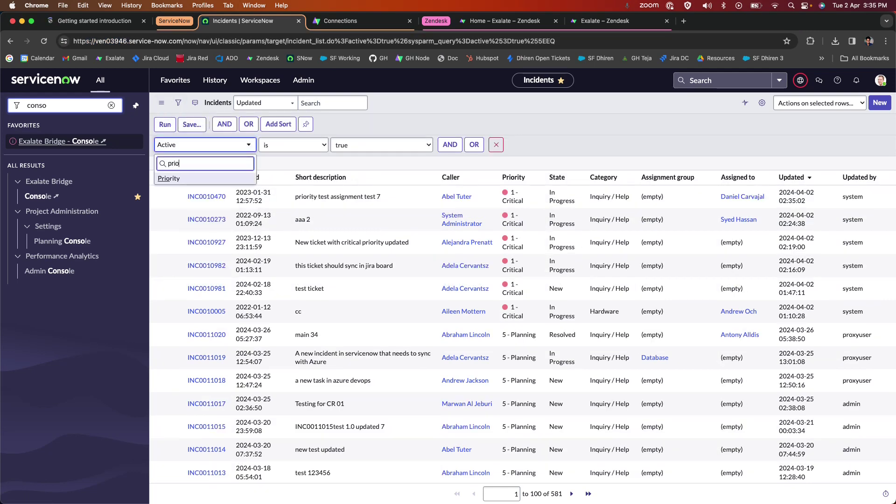
click(169, 178)
click(350, 145)
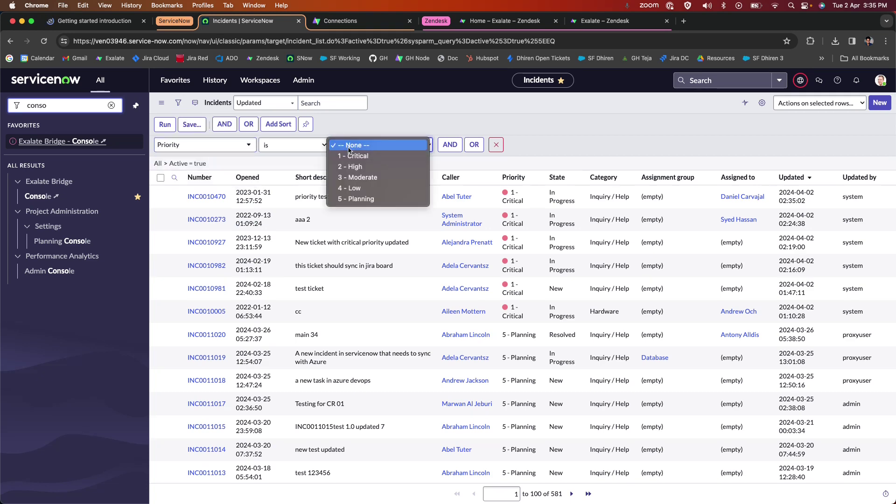
click(346, 157)
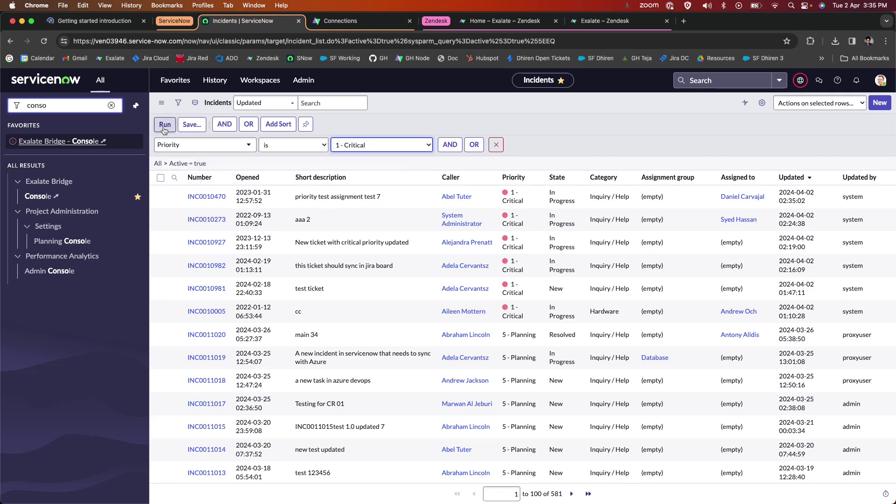
click(164, 124)
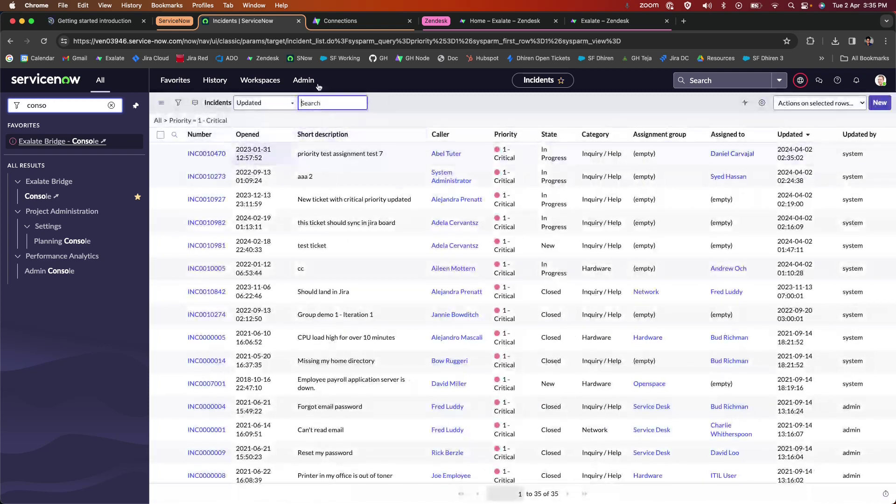
right_click(207, 122)
click(235, 153)
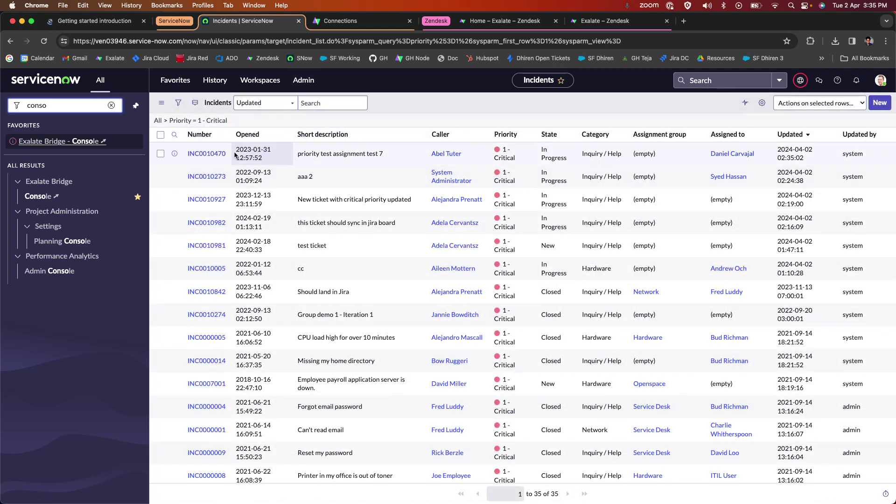
Start a new trigger for incidents in ServiceNow's Exalate console and paste priority=1 as its condition
click(358, 27)
scroll(716, 267, down, 3)
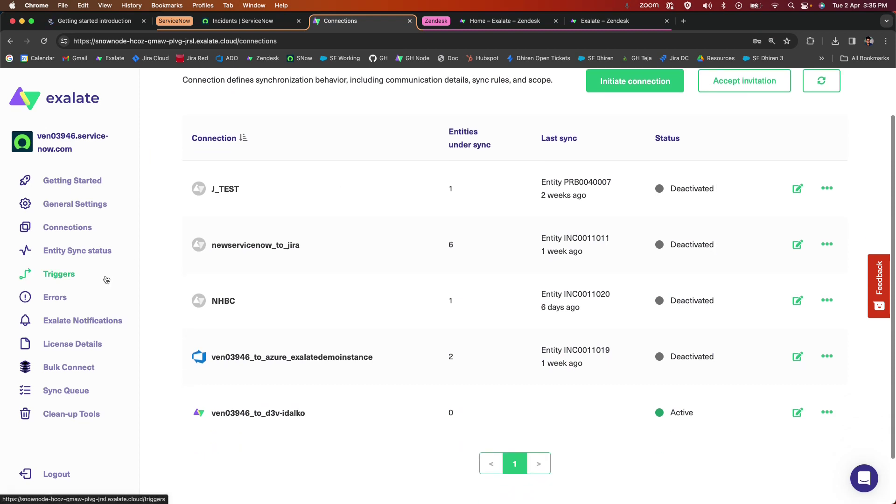
click(58, 274)
click(786, 116)
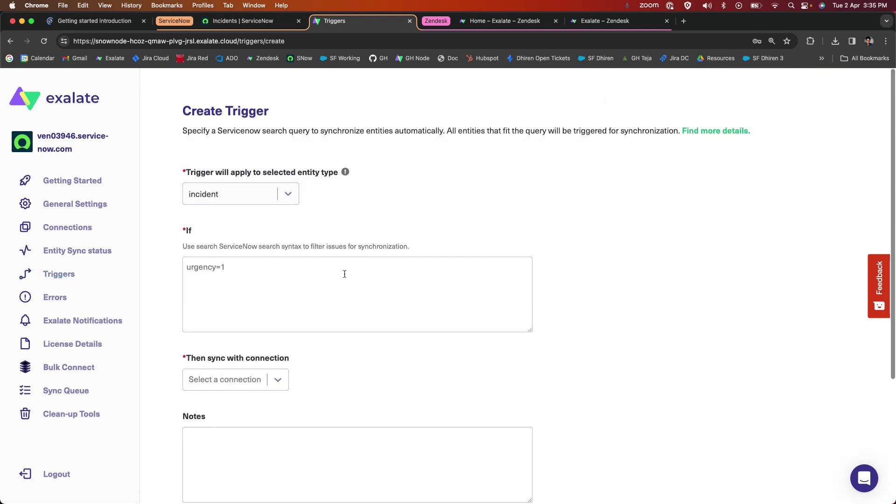
key(super+v)
drag(226, 266, 181, 264)
Assign the trigger to the ven03946_to_d3v-idalko connection, activate it, create it, and check its condition in the trigger list
scroll(287, 264, down, 4)
click(278, 258)
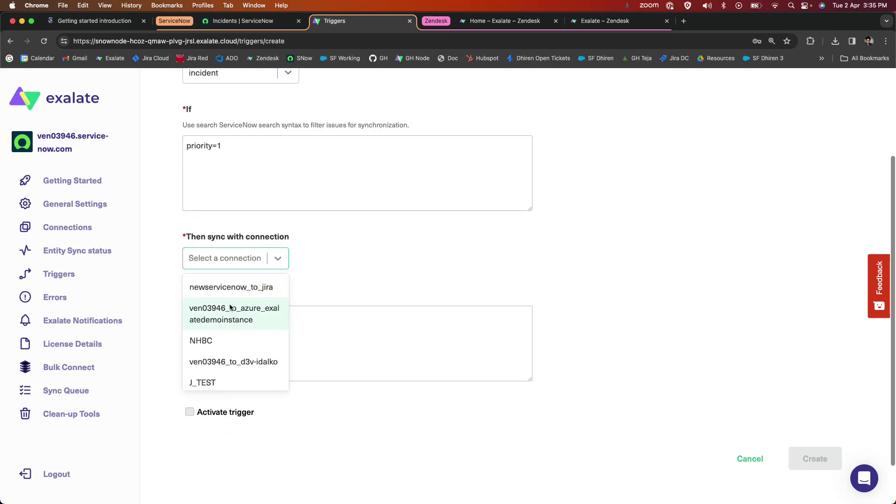
click(232, 362)
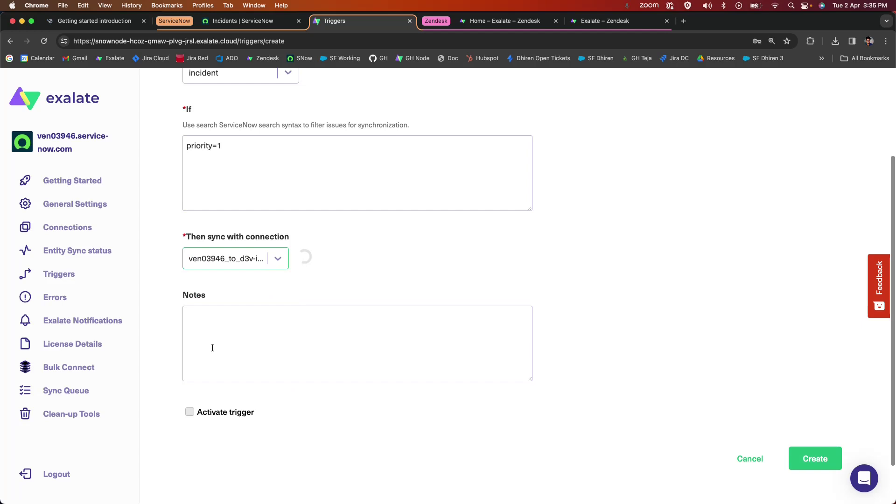
click(190, 414)
click(829, 451)
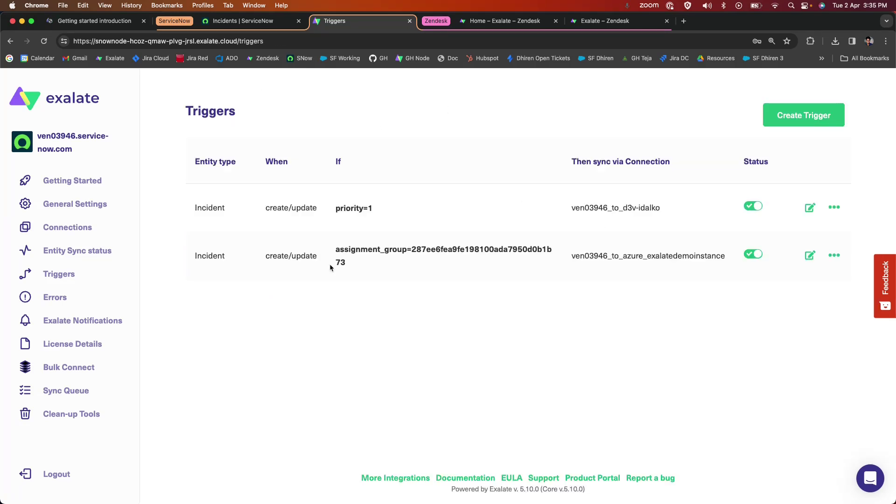
drag(334, 206, 415, 206)
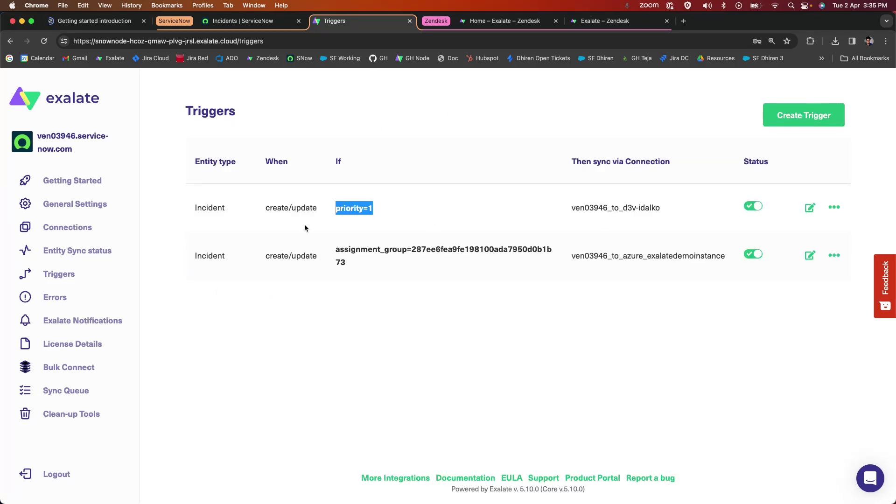
Start a new incident from the ServiceNow incident list and choose a caller from the recent selections
click(247, 21)
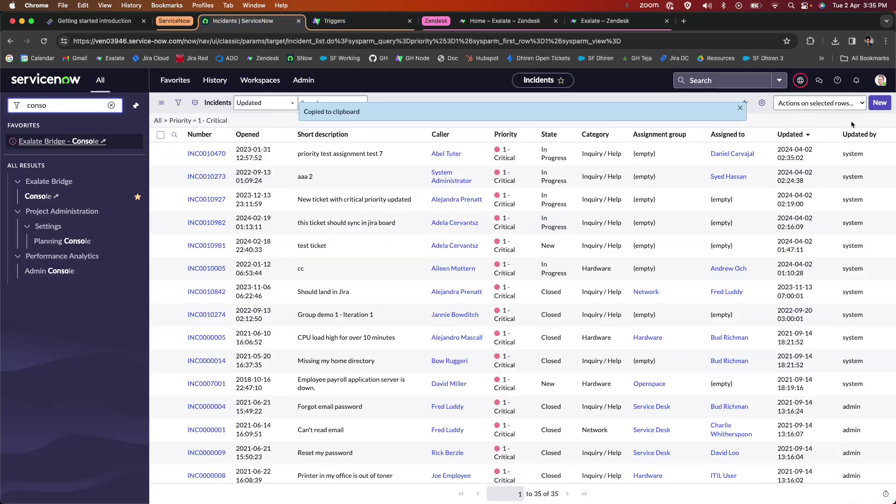
click(878, 104)
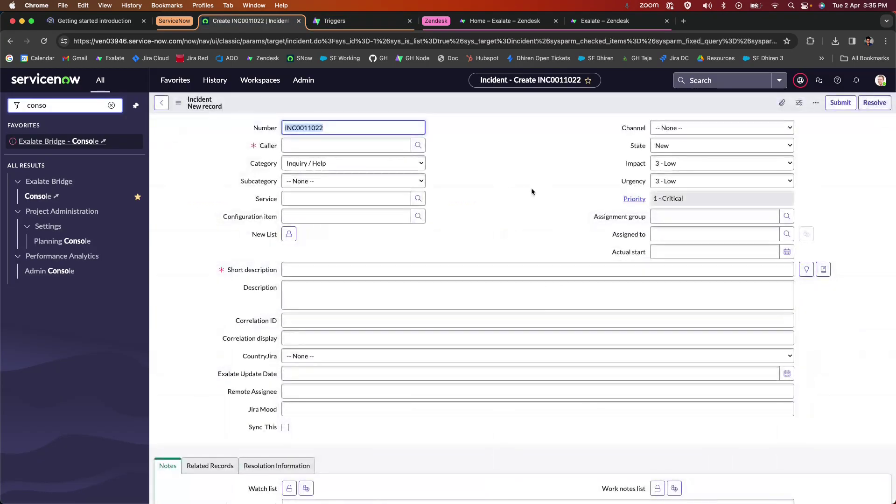
click(353, 146)
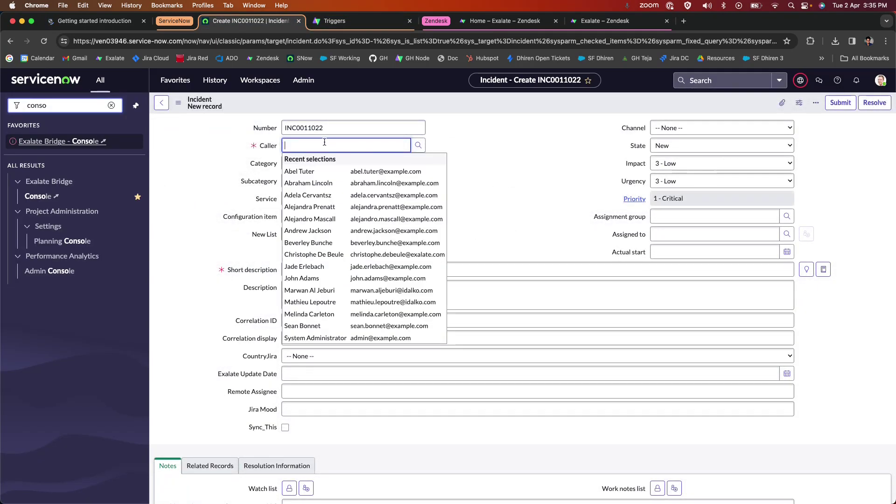
click(323, 176)
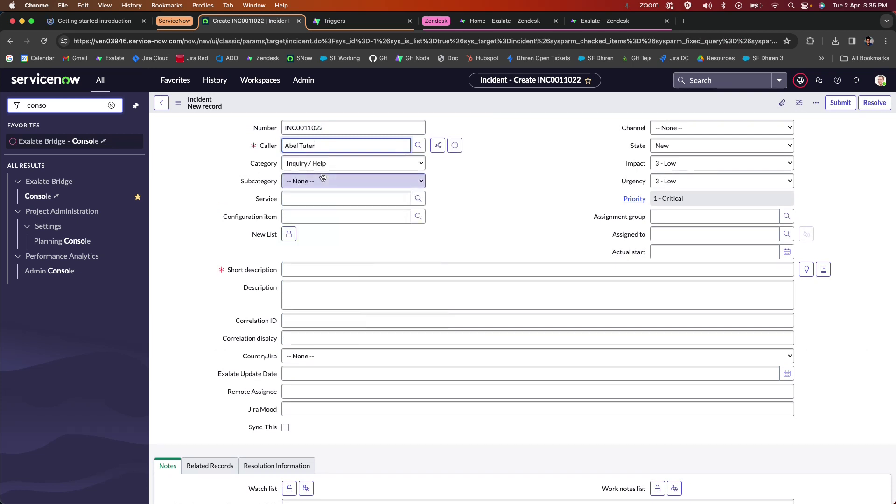
Set both the impact and the urgency of the new incident to 1 - High
click(330, 267)
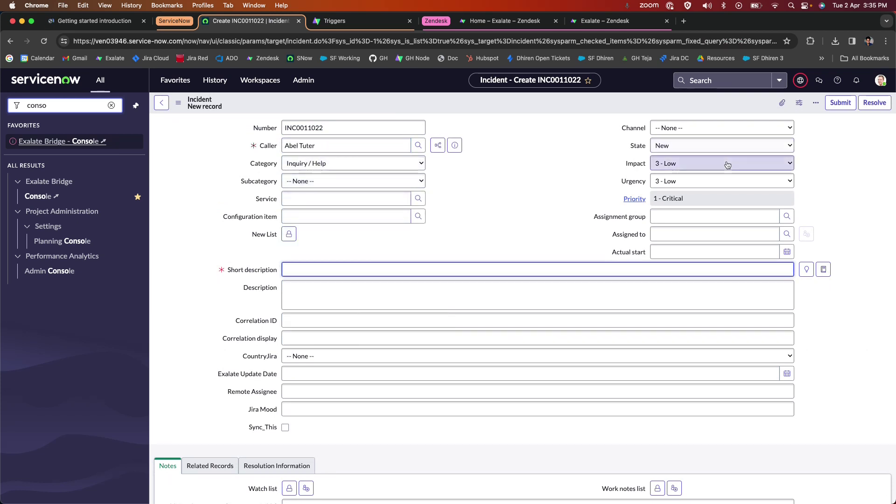
click(675, 165)
key(Up)
key(Up)
key(Return)
click(674, 178)
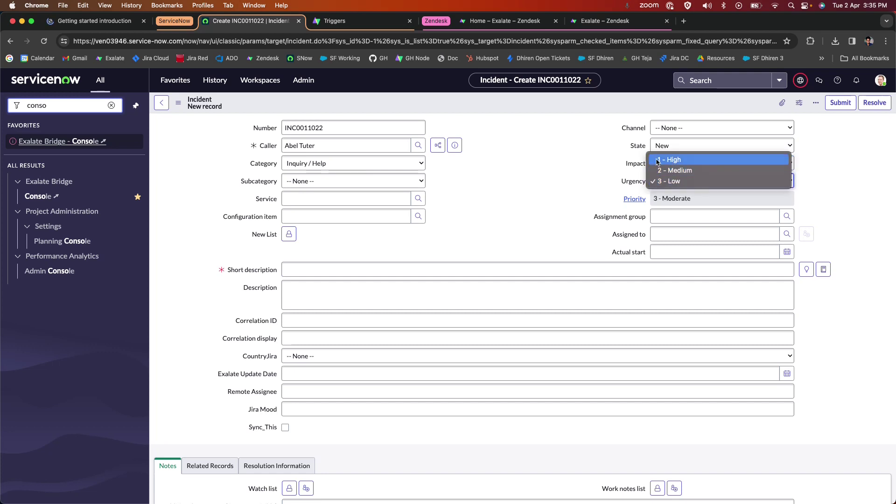
click(668, 160)
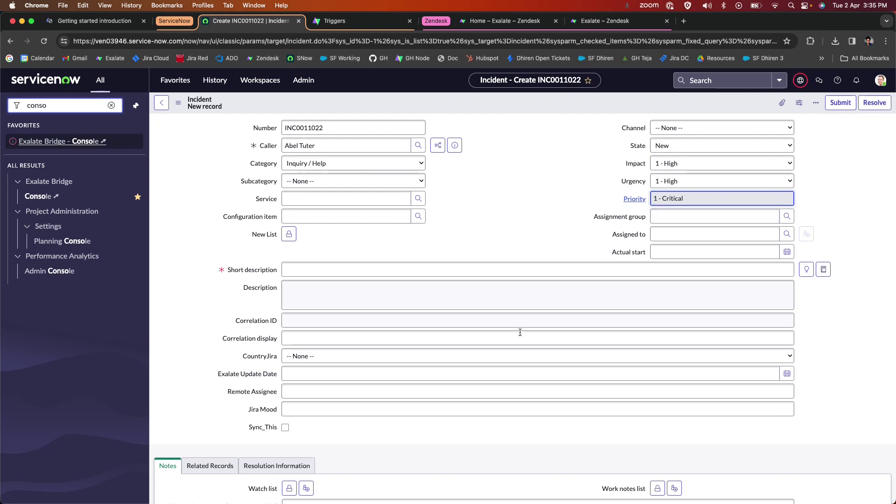
Enter the short description "A new test incident created in servicenow" and description "This incident will sync to zendesk", and save the incident without leaving it
click(453, 270)
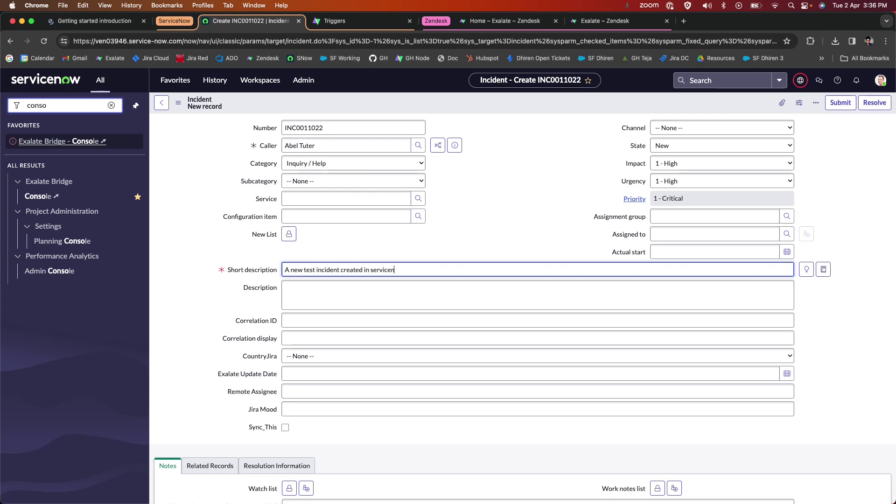
text(ow)
click(421, 295)
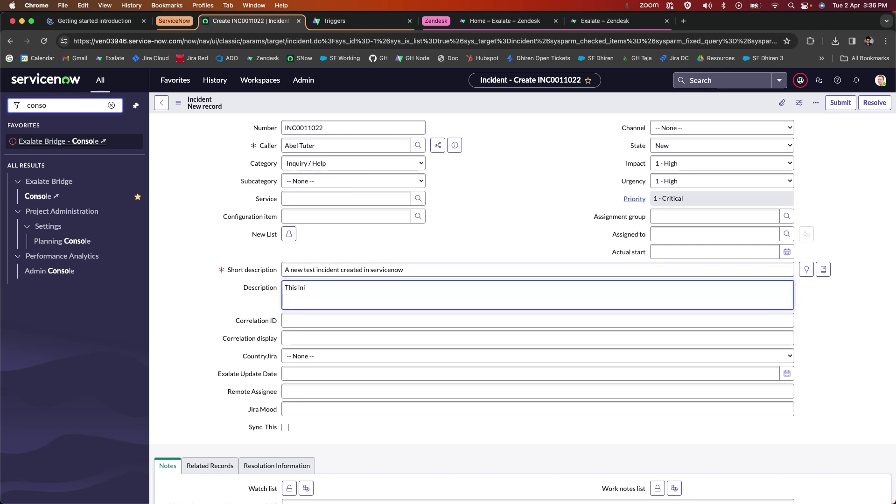
text(This incident will sync to zendesk)
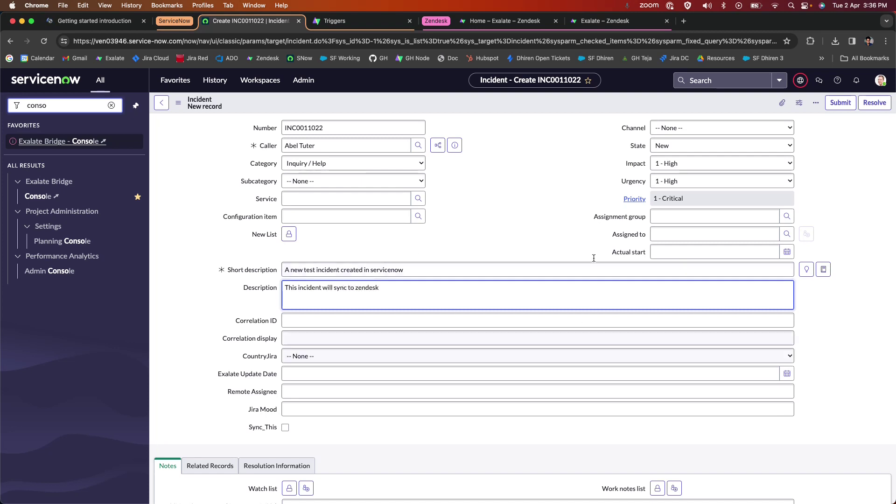
right_click(459, 108)
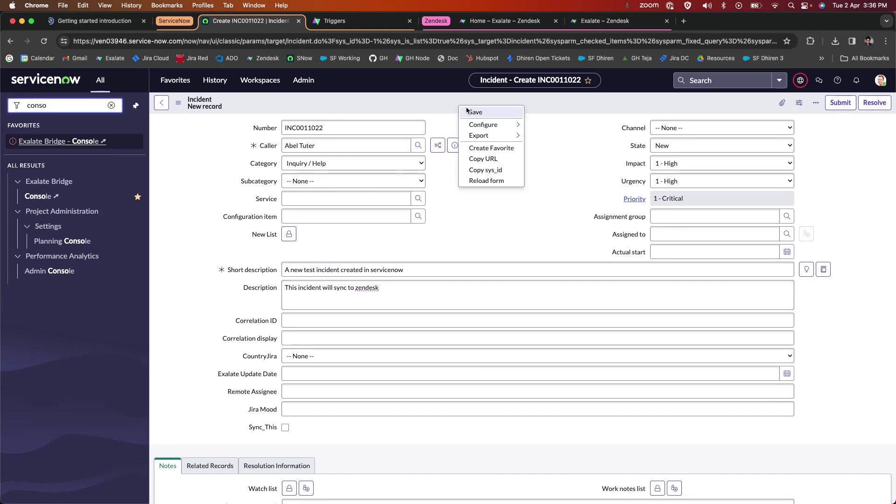
click(469, 113)
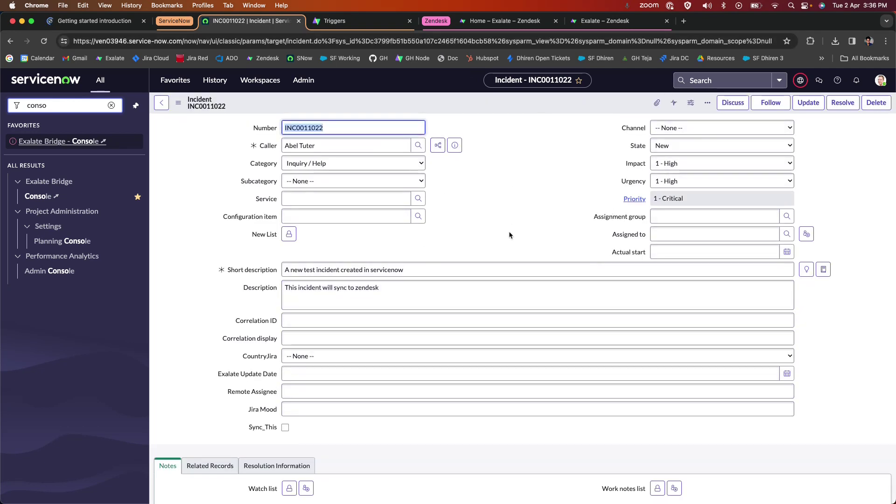
Compare the saved incident's priority with the condition of the ven03946_to_d3v-idalko trigger in ServiceNow's Exalate console
click(690, 201)
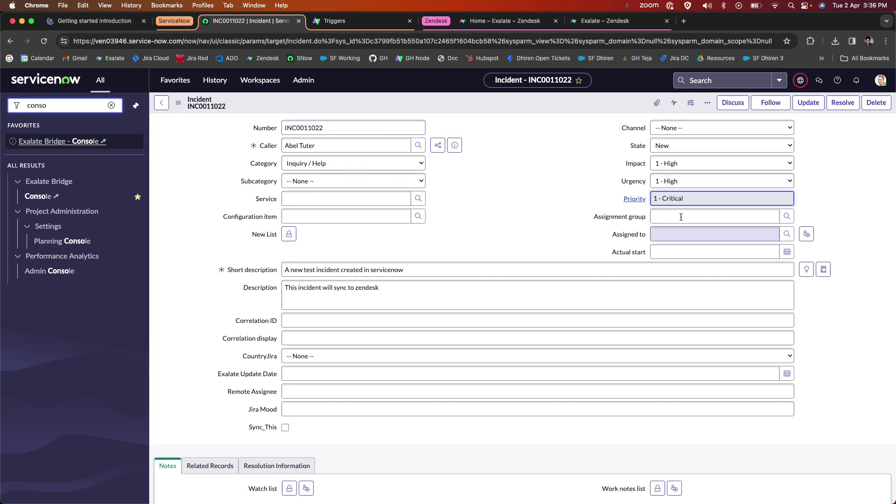
click(359, 21)
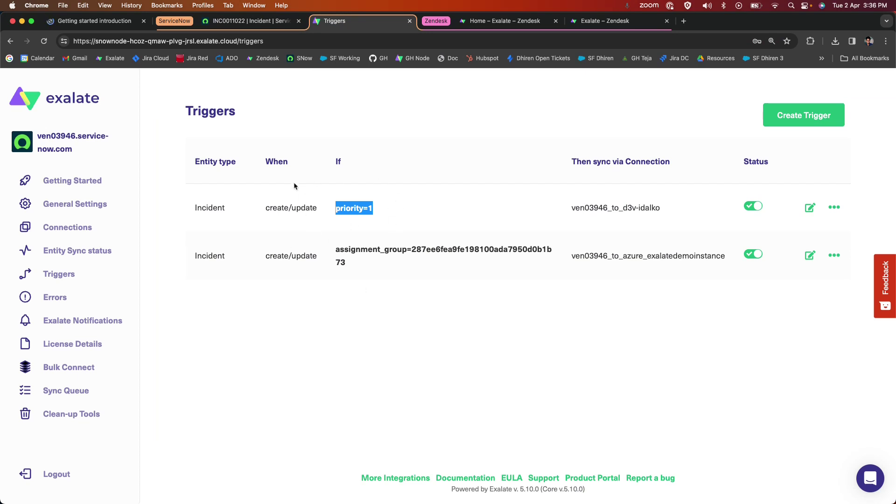
drag(251, 205, 477, 210)
click(300, 250)
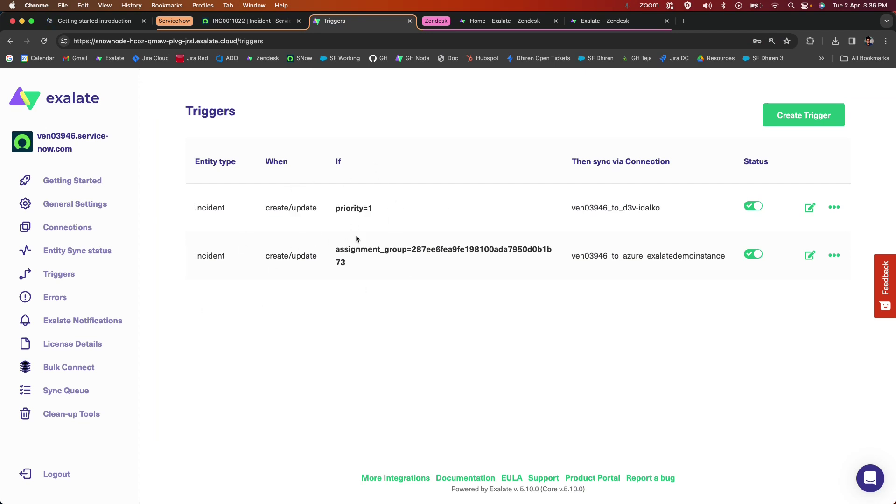
drag(377, 209, 276, 204)
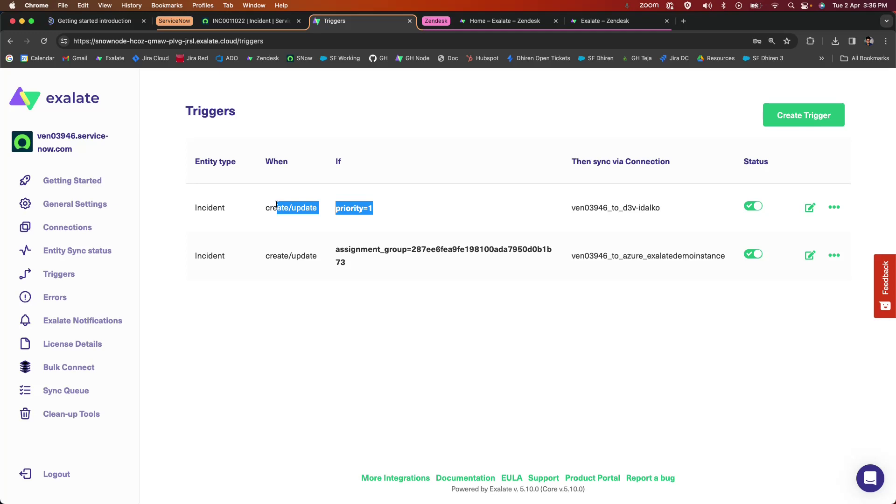
Check the sync queue in ServiceNow's Exalate console, and the outgoing and incoming sync queues in Zendesk's Exalate console
click(75, 392)
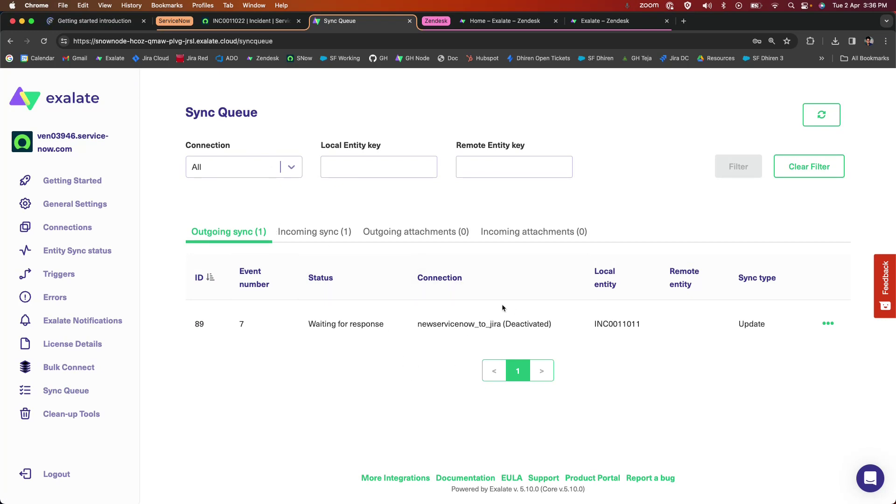
click(605, 20)
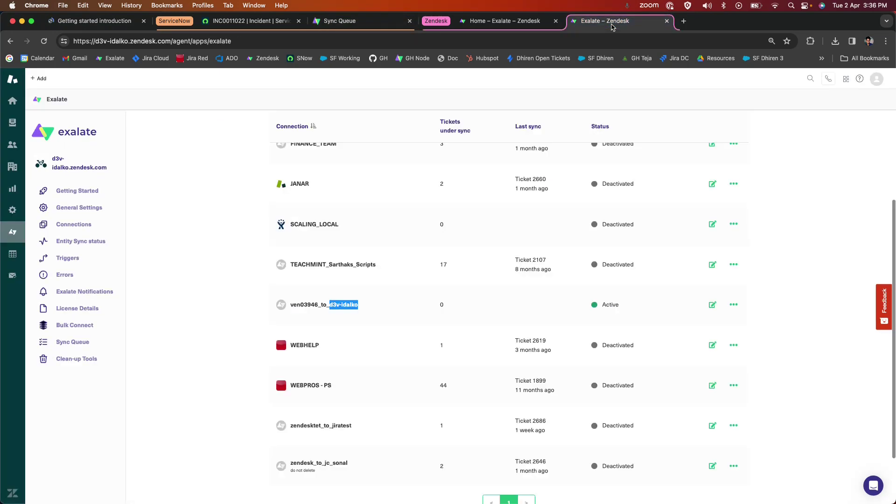
click(71, 344)
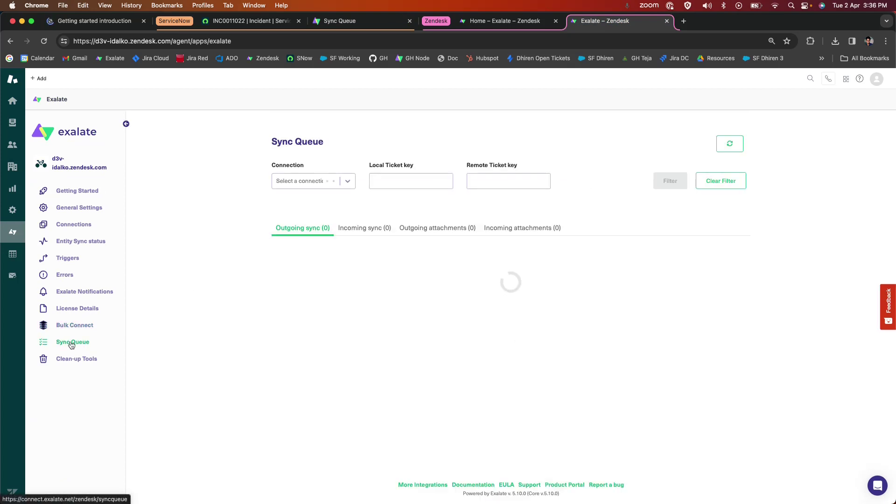
key(super+equal)
key(super+equal)
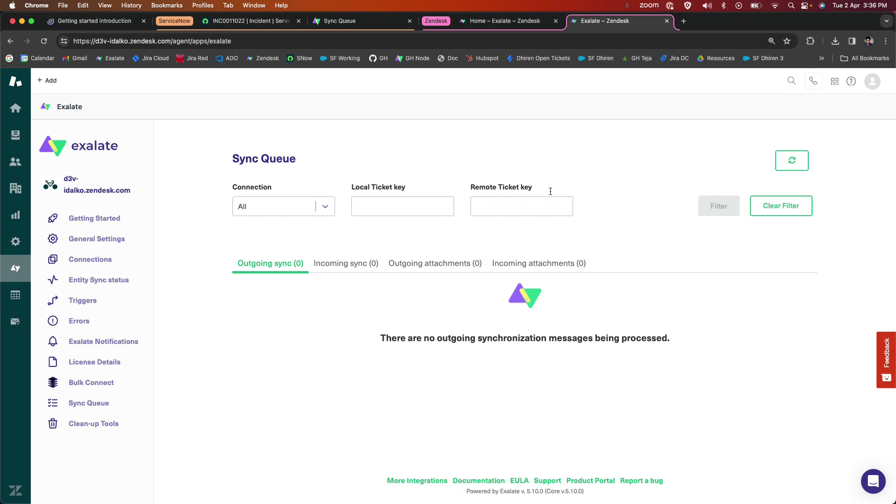
click(323, 267)
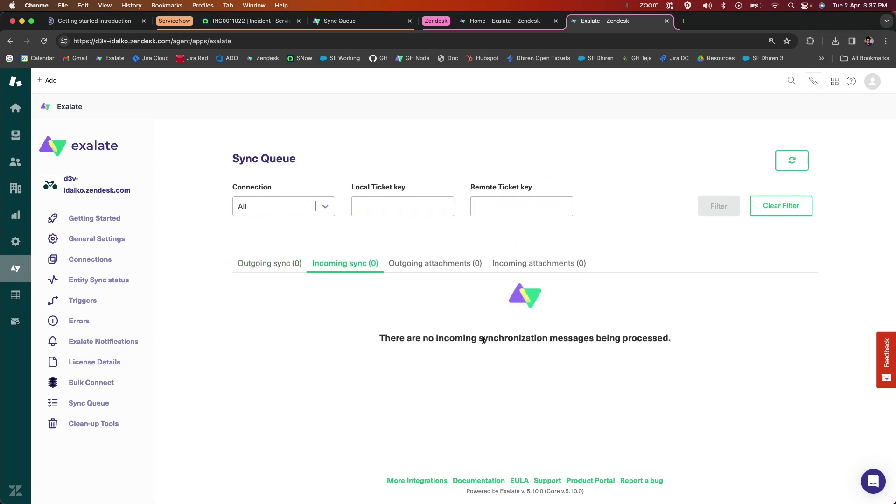
Reload the Zendesk dashboard and check the last synced entity of the ven03946_to_d3v-idalko connection in ServiceNow's Exalate console
click(509, 21)
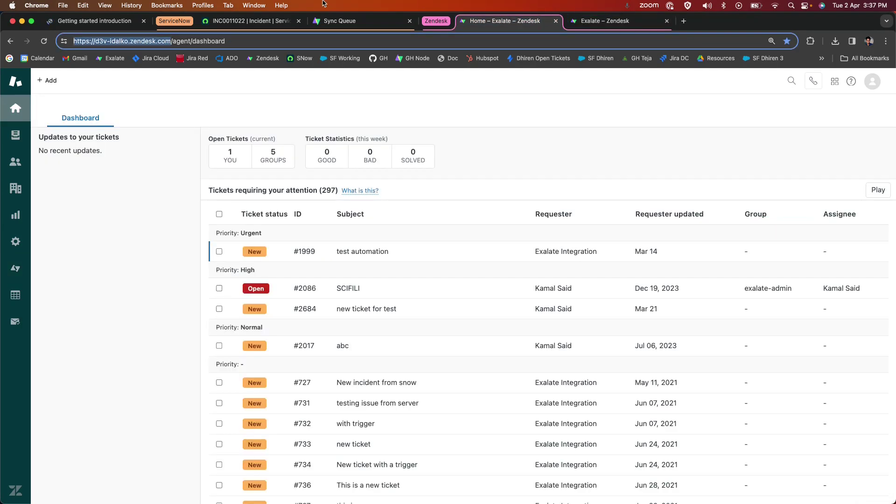
key(Return)
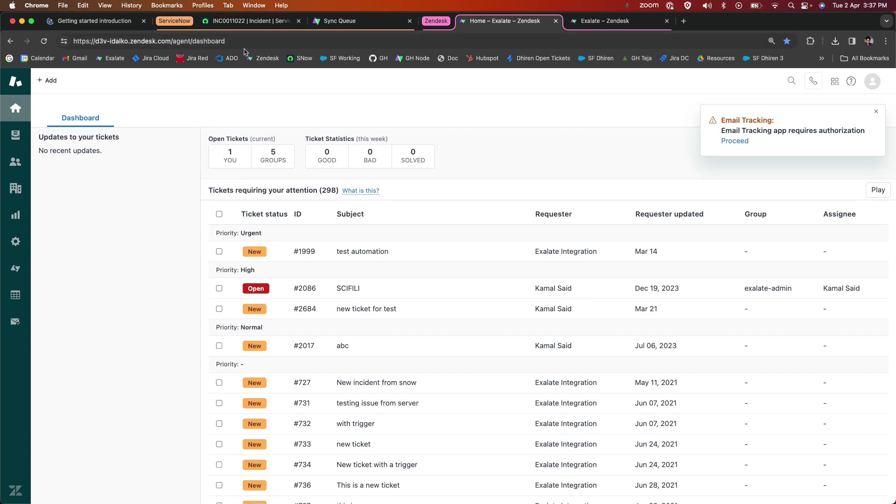
click(351, 23)
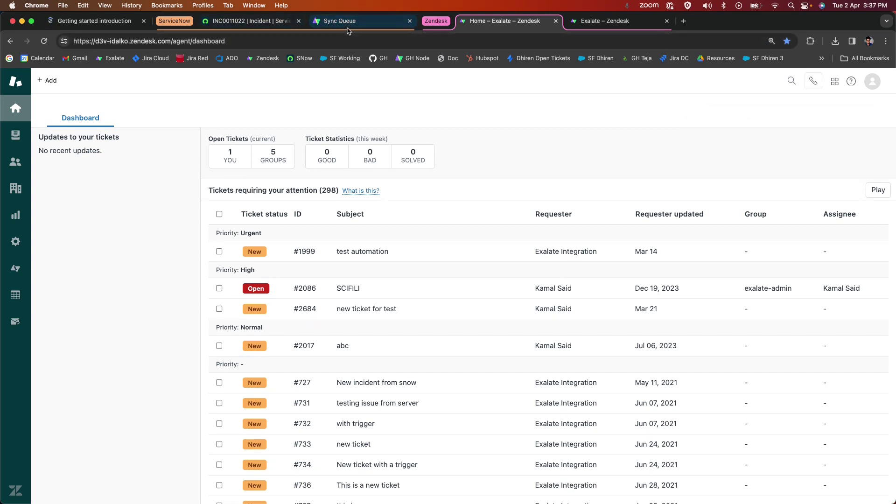
click(60, 228)
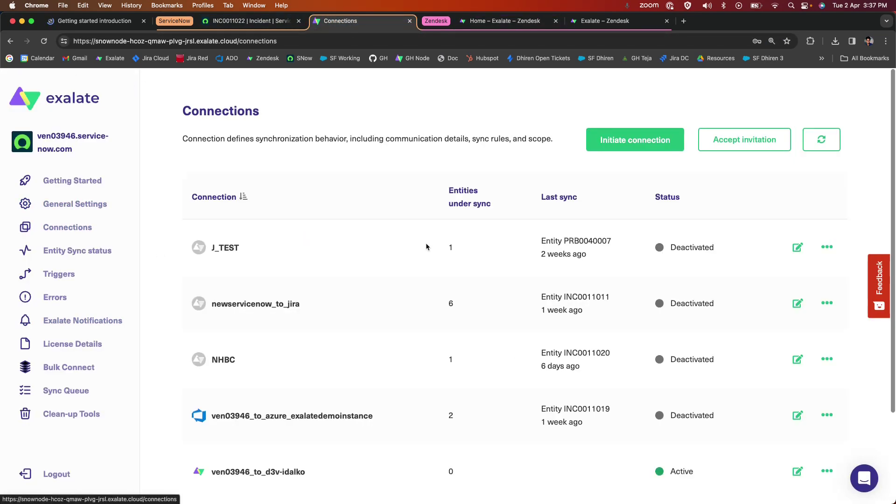
scroll(647, 257, down, 2)
scroll(647, 259, down, 1)
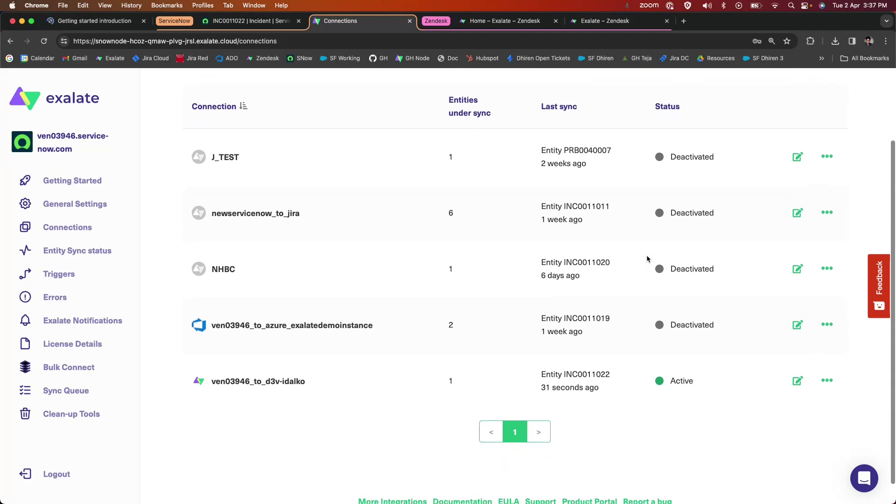
drag(541, 373, 616, 379)
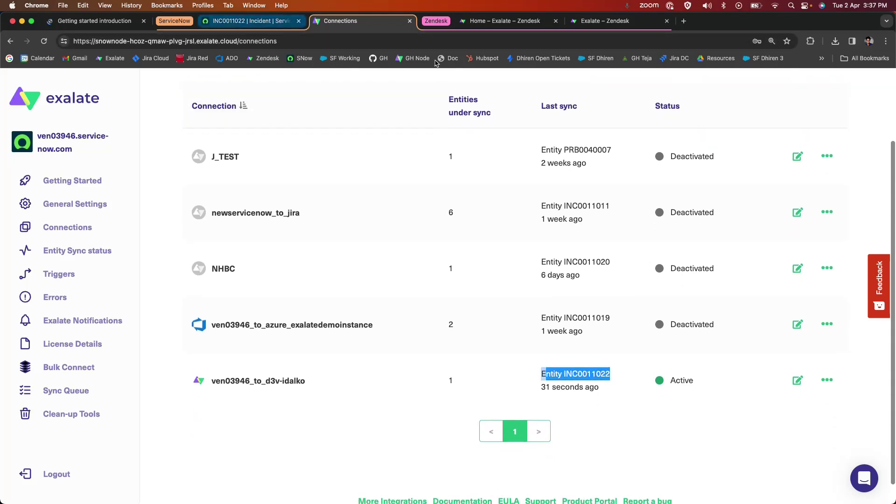
scroll(700, 175, up, 4)
Look up the last synced ticket of the ven03946_to_d3v-idalko connection in Zendesk's Exalate connection list
click(612, 21)
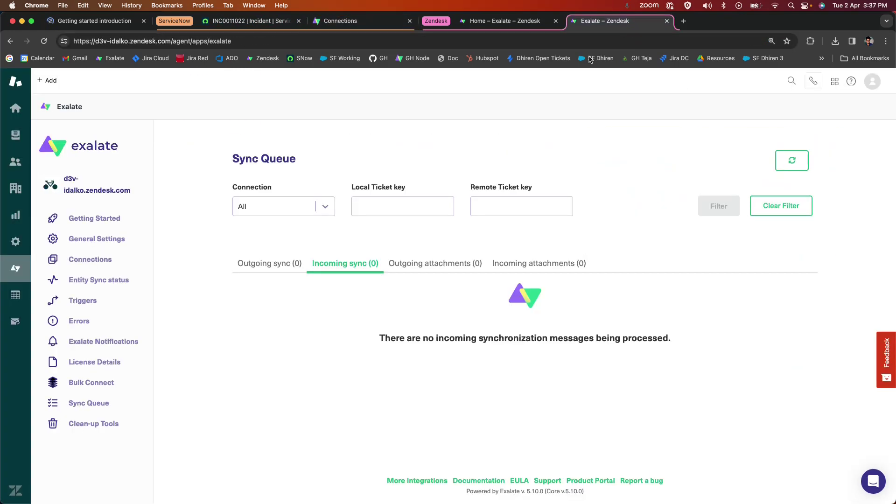
click(89, 260)
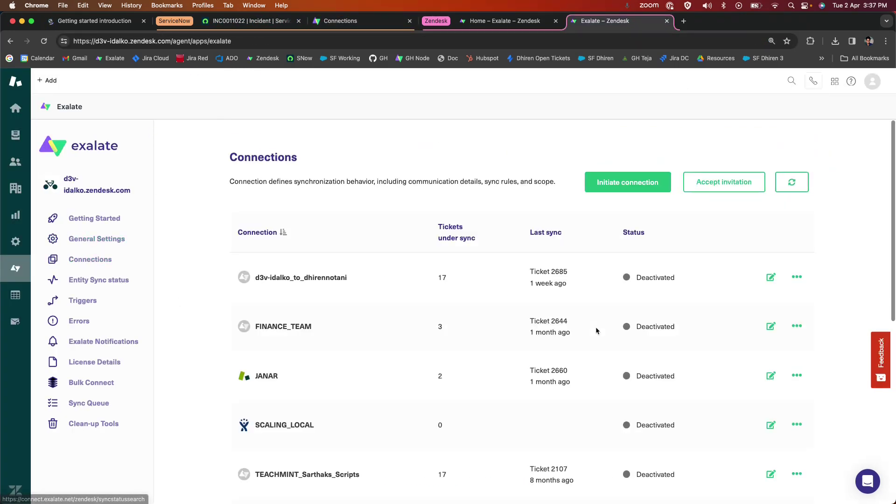
scroll(596, 330, down, 3)
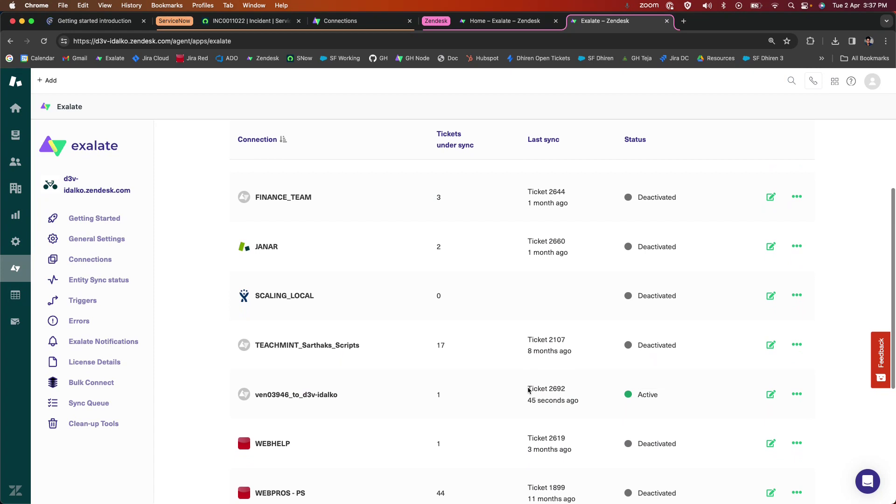
drag(529, 390, 497, 395)
scroll(560, 383, up, 5)
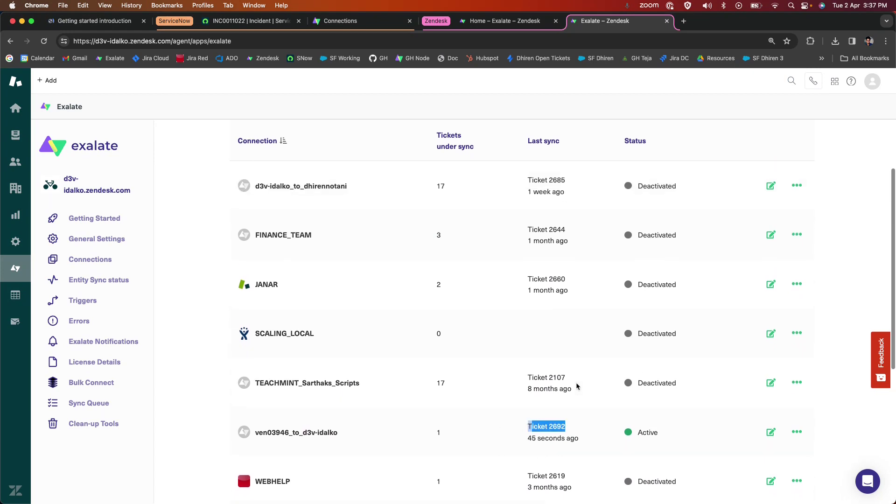
Open ticket 2692 in Zendesk through the search and check its subject against the ServiceNow incident
click(483, 22)
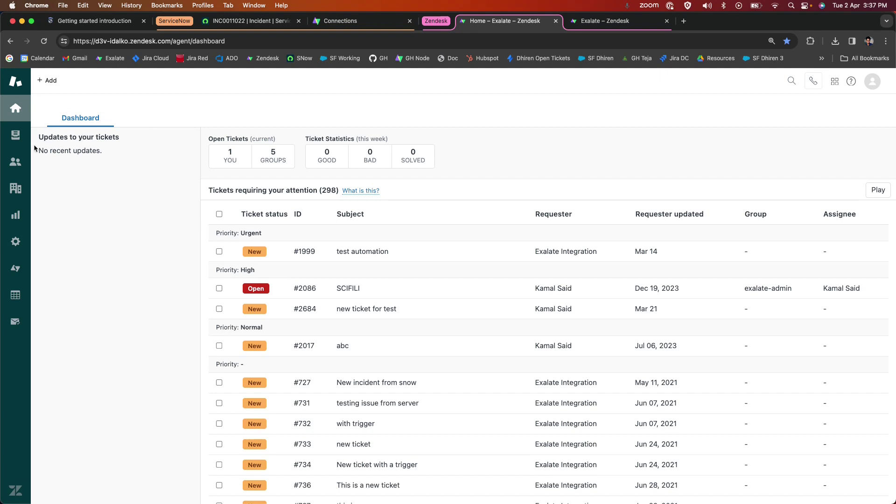
click(793, 81)
text(26)
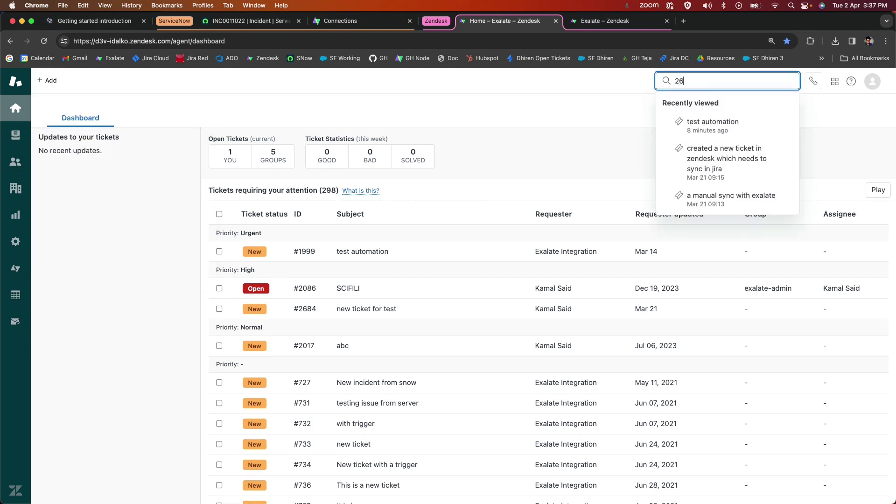
text(92)
key(Return)
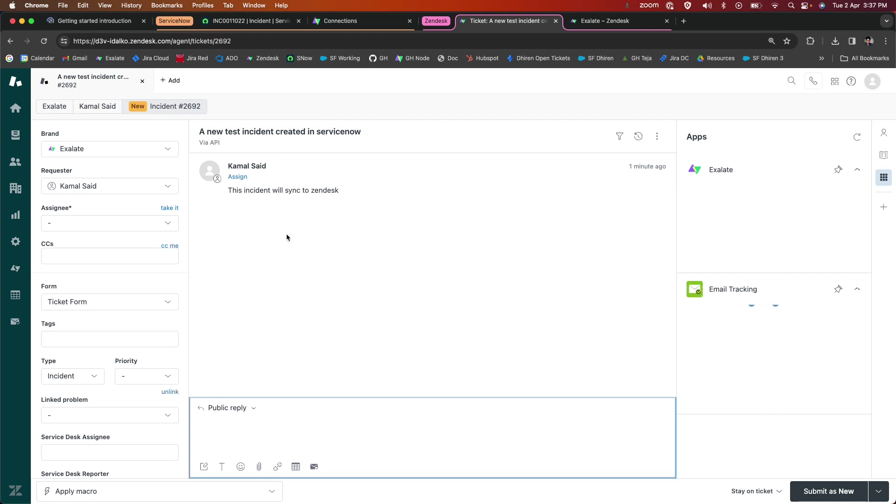
drag(198, 132, 362, 132)
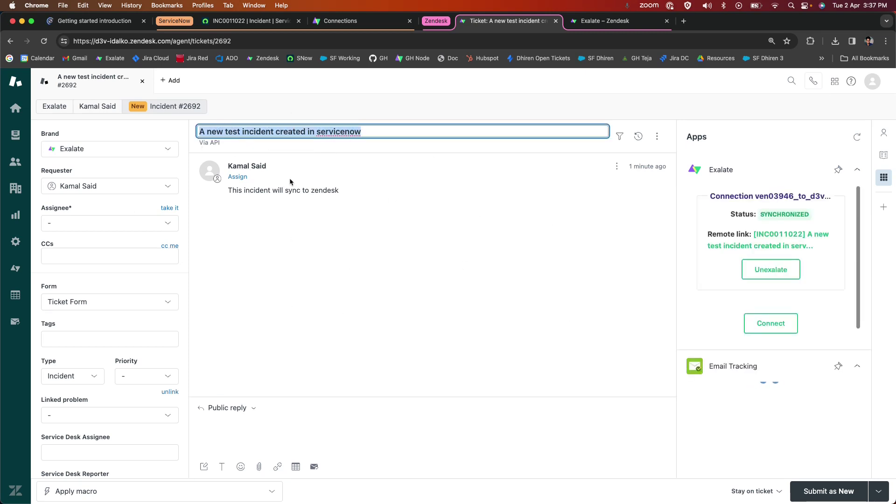
Check ticket 2692's synced description, along with the connection name and sync status shown by Exalate
drag(230, 190, 379, 192)
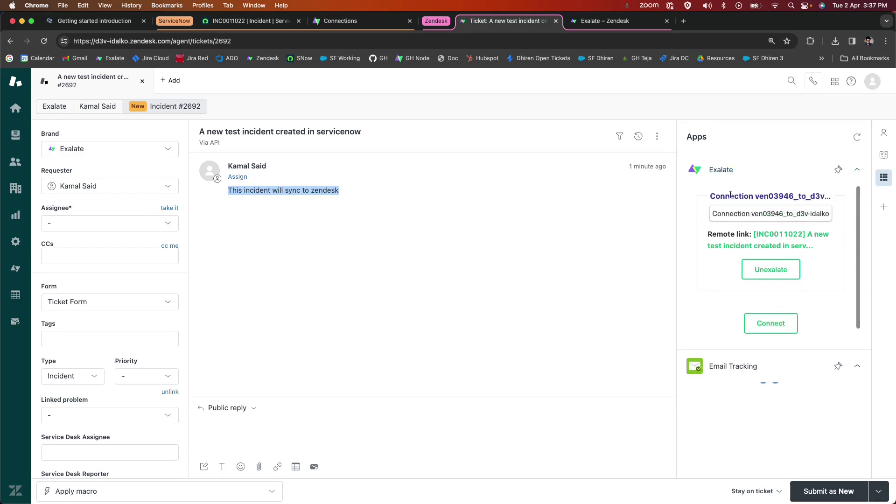
click(709, 199)
drag(709, 199, 820, 200)
drag(727, 216, 818, 216)
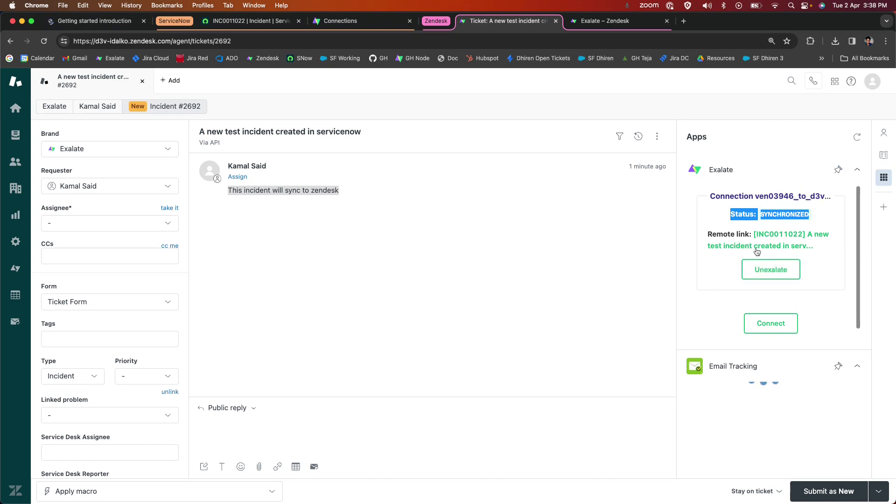
Submit the public reply "comment from zendesk" on ticket 2692, keeping the ticket status New
click(354, 426)
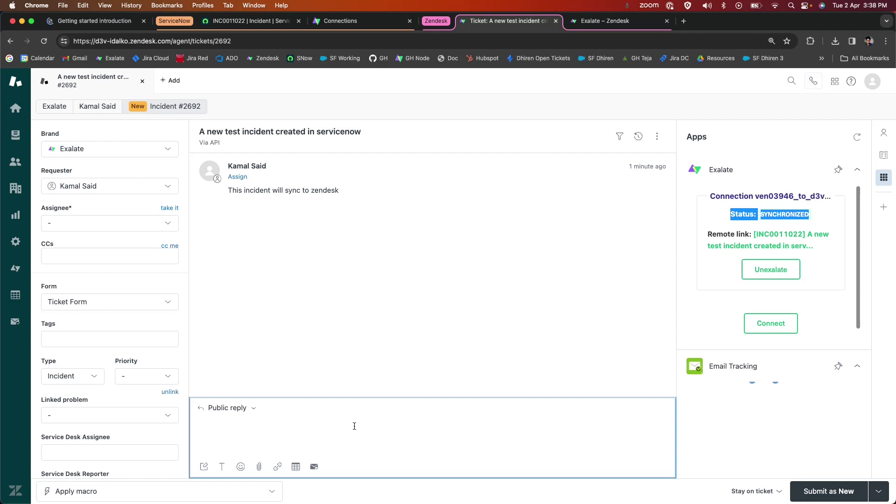
text(comment from zendesk)
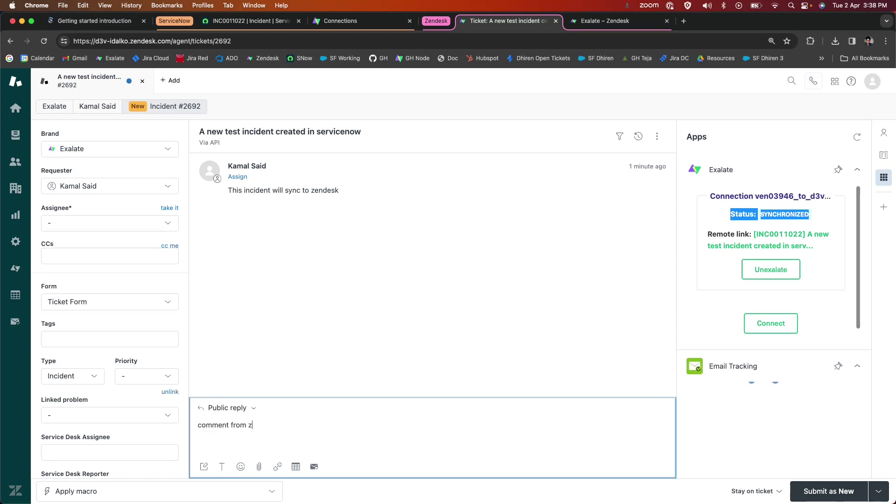
click(830, 492)
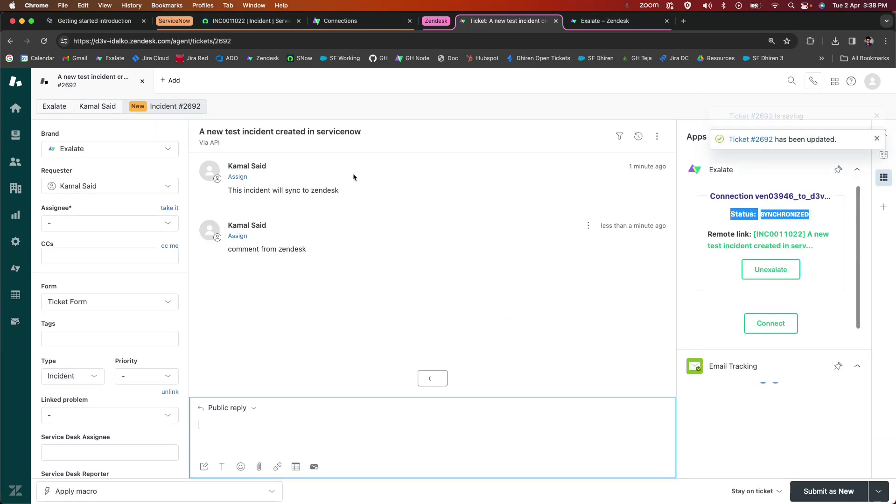
Check the new comment on ticket 2692 and watch its Exalate sync status
drag(227, 251, 275, 270)
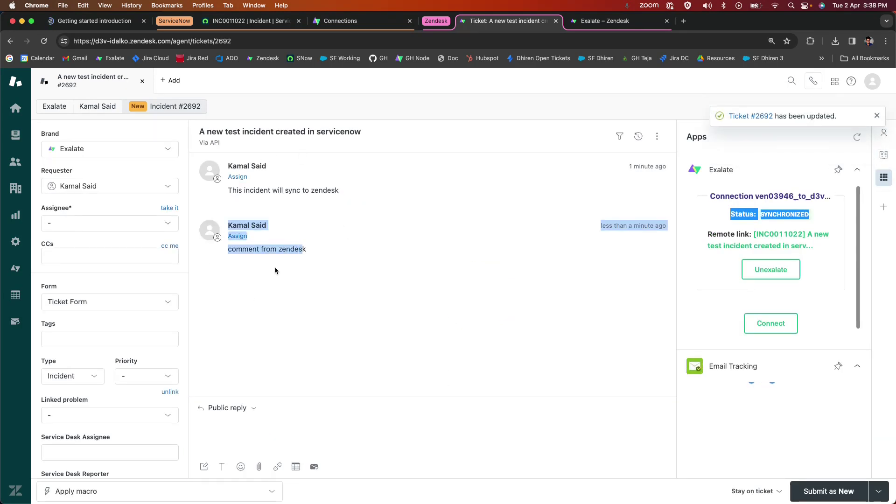
click(258, 273)
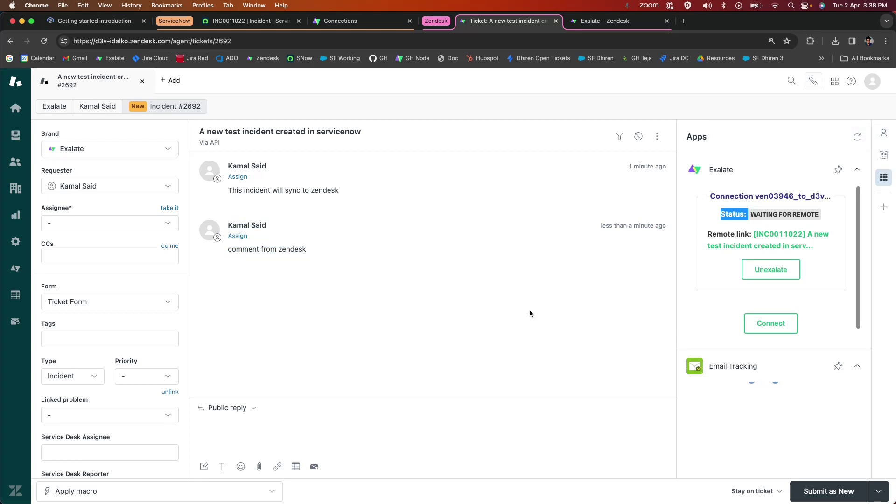
click(753, 223)
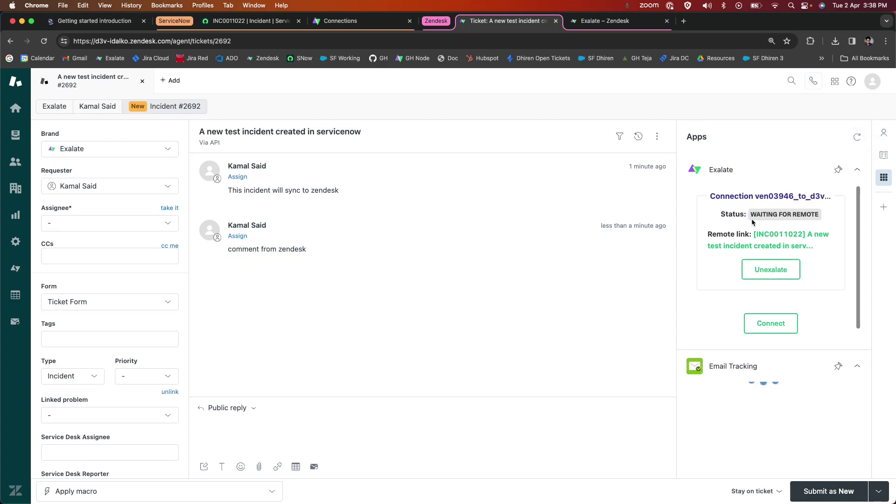
drag(752, 215, 830, 215)
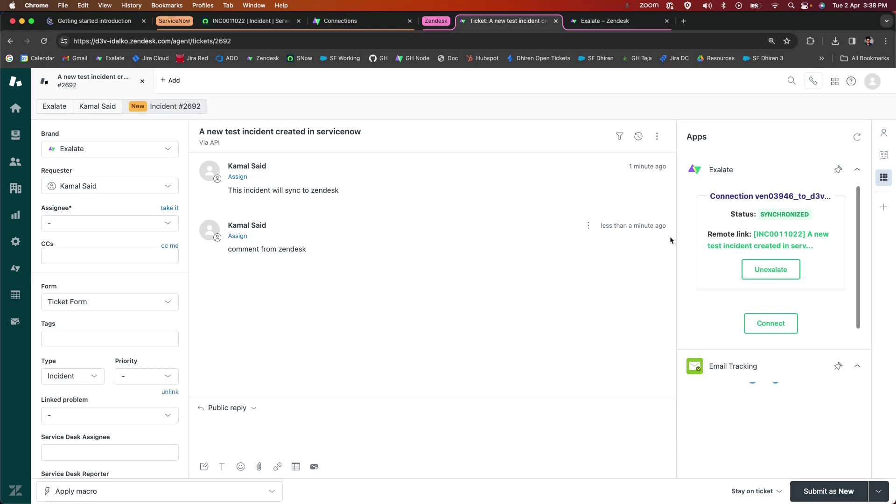
Switch to incident INC0011022 in ServiceNow, reload its form and check the activities for the synced Zendesk comment
click(219, 21)
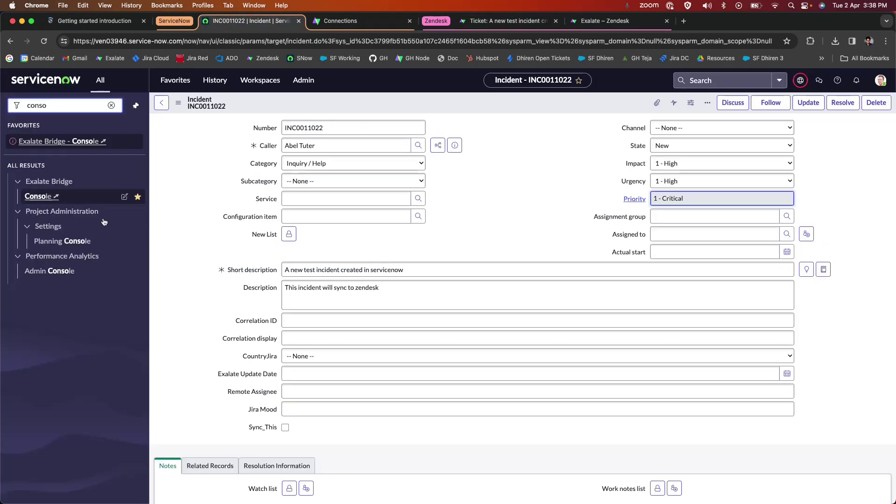
right_click(284, 101)
click(311, 340)
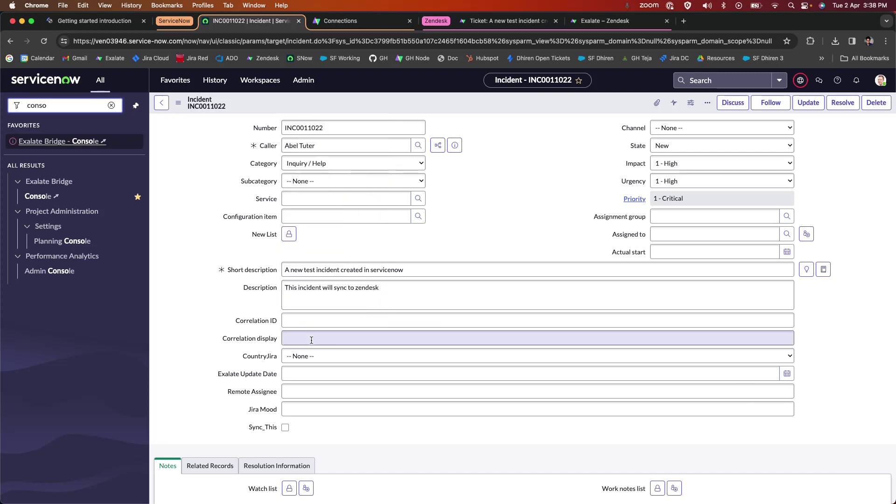
scroll(324, 226, down, 4)
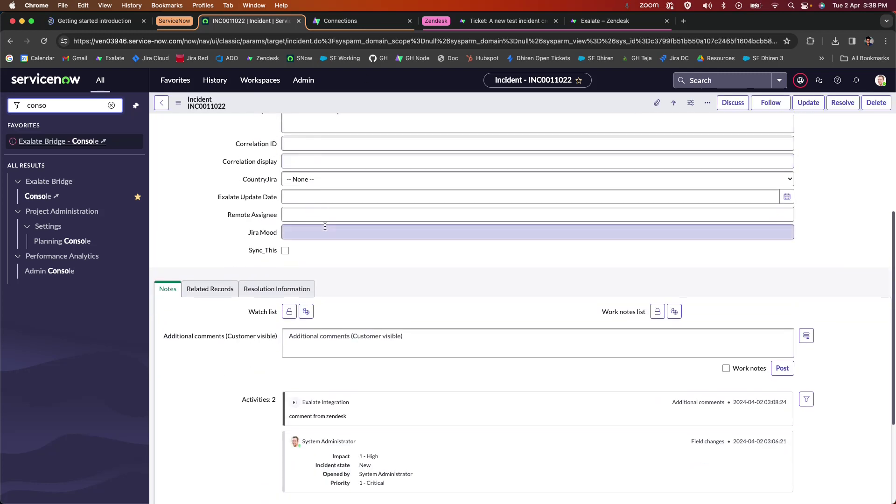
scroll(325, 226, down, 3)
drag(291, 304, 368, 303)
click(367, 302)
scroll(355, 322, up, 7)
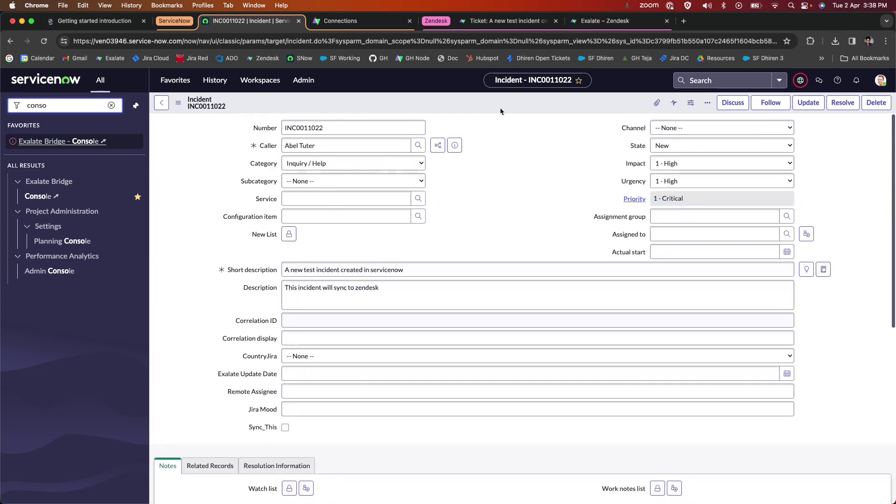
Attach the file hcoz-qmaw-plvg-jrsl.log from Downloads to incident INC0011022 and save the incident
click(657, 103)
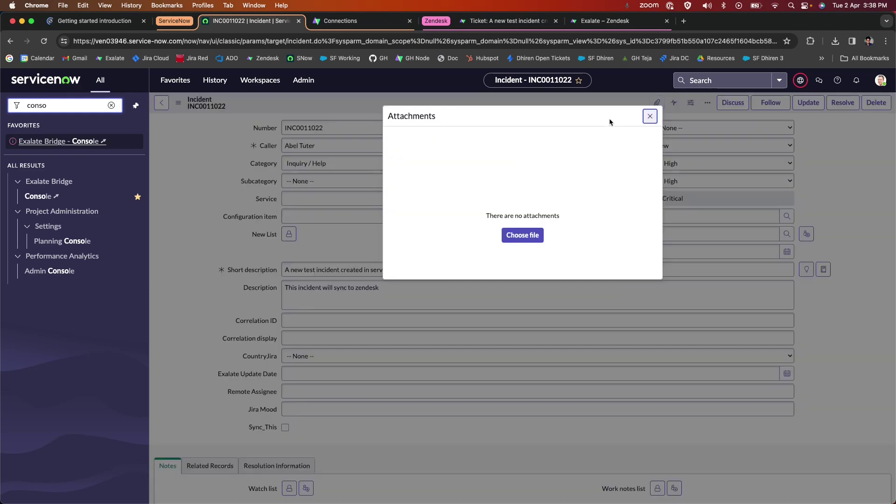
click(523, 234)
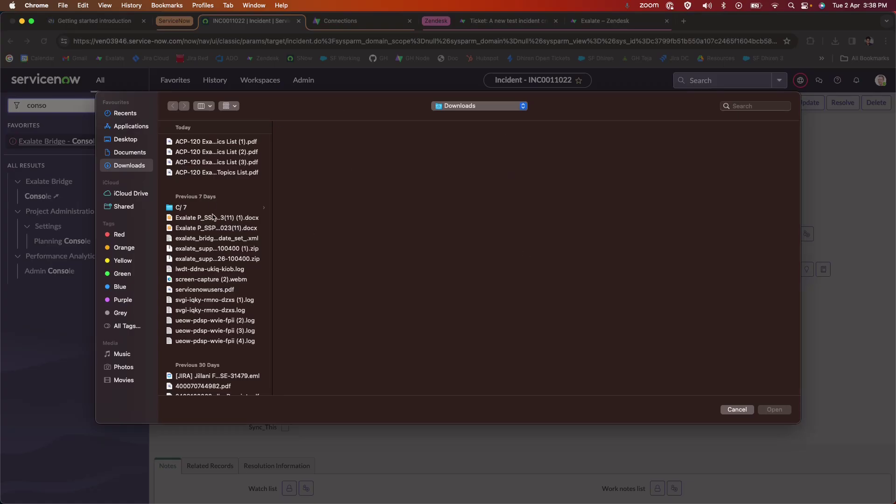
scroll(216, 238, down, 5)
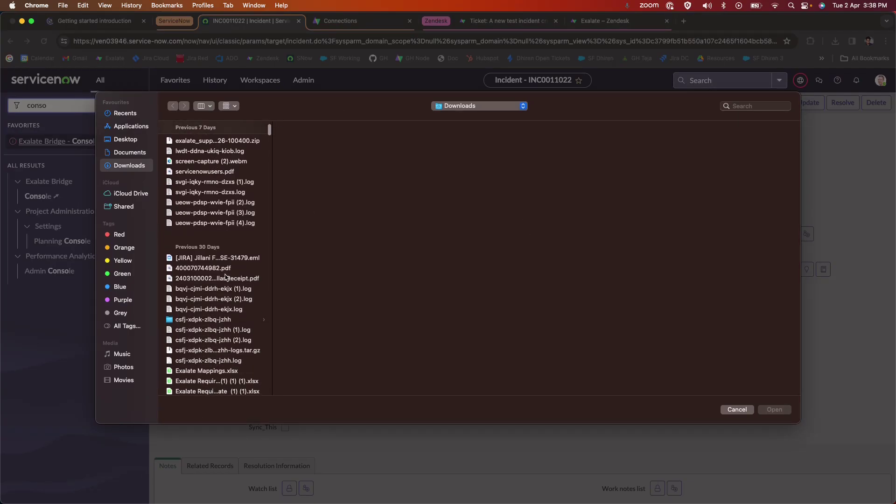
scroll(224, 275, down, 1)
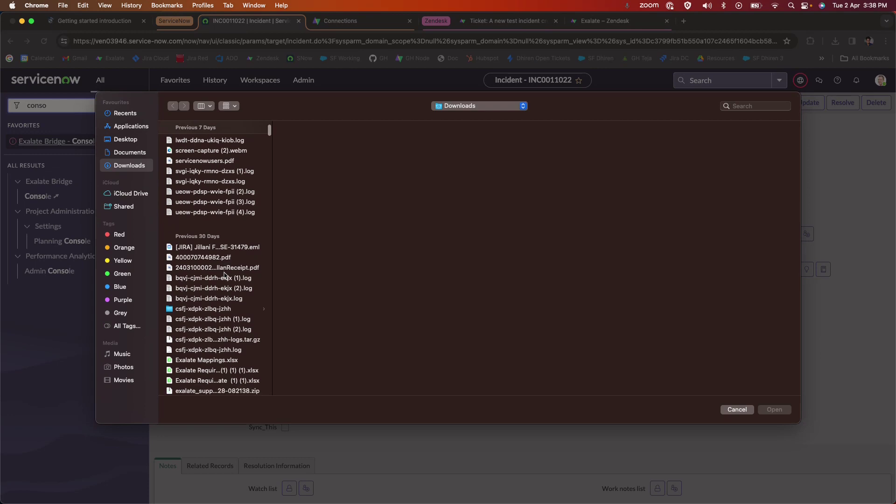
click(203, 260)
scroll(205, 271, down, 3)
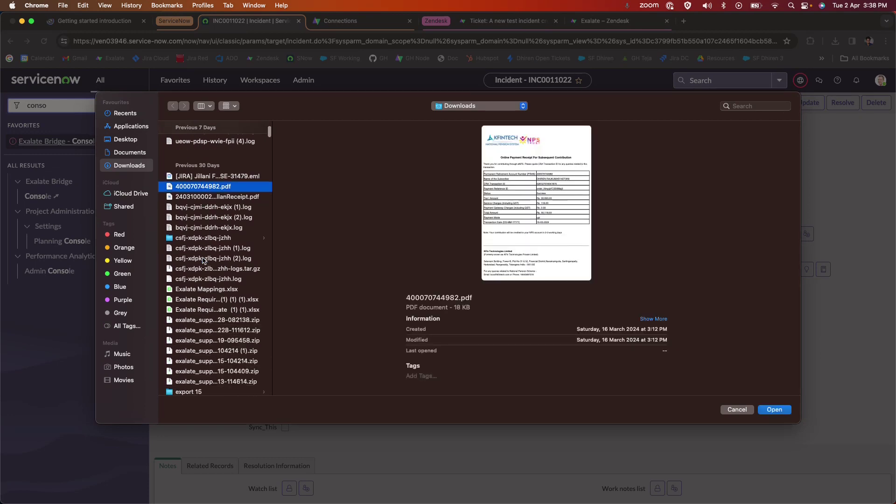
click(214, 283)
scroll(232, 318, down, 1)
scroll(232, 318, down, 6)
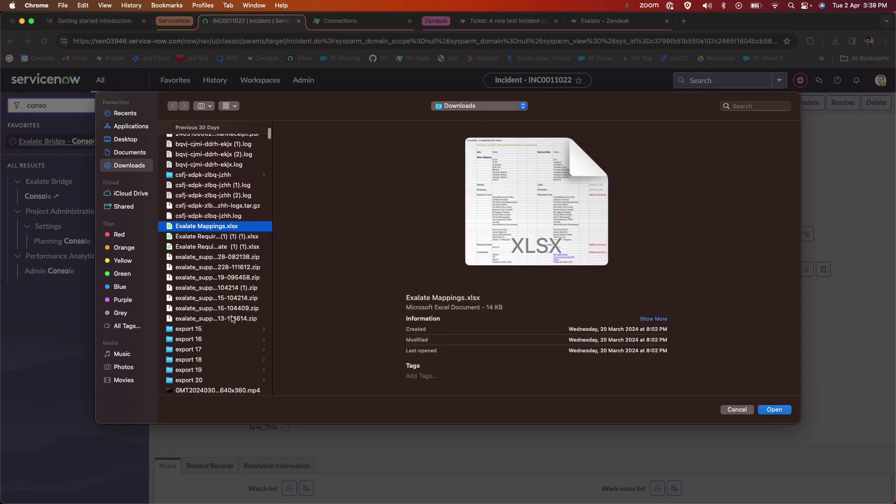
click(213, 304)
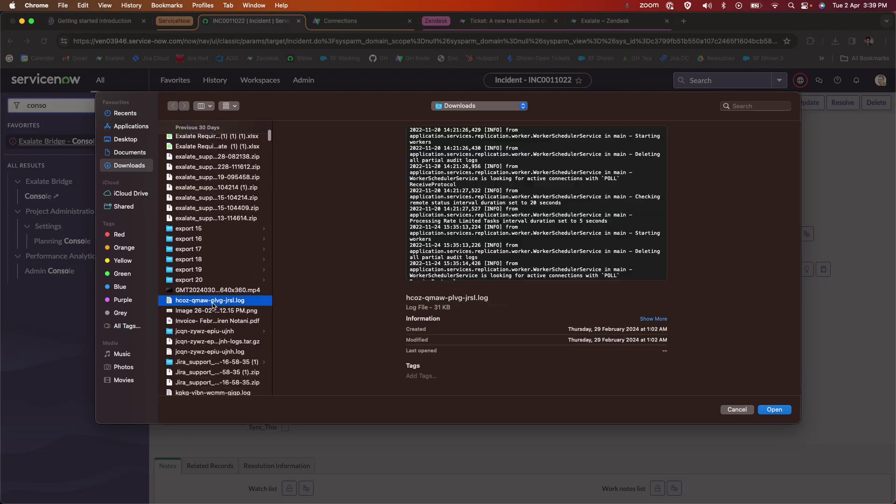
click(768, 410)
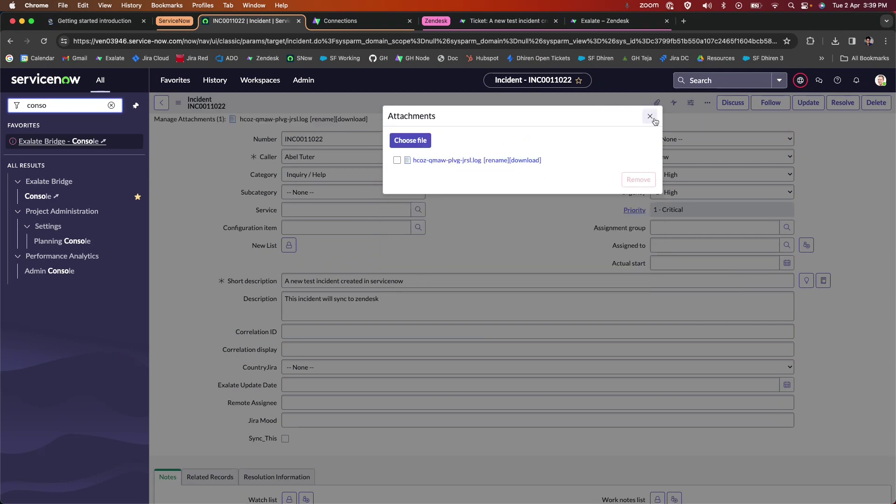
click(648, 117)
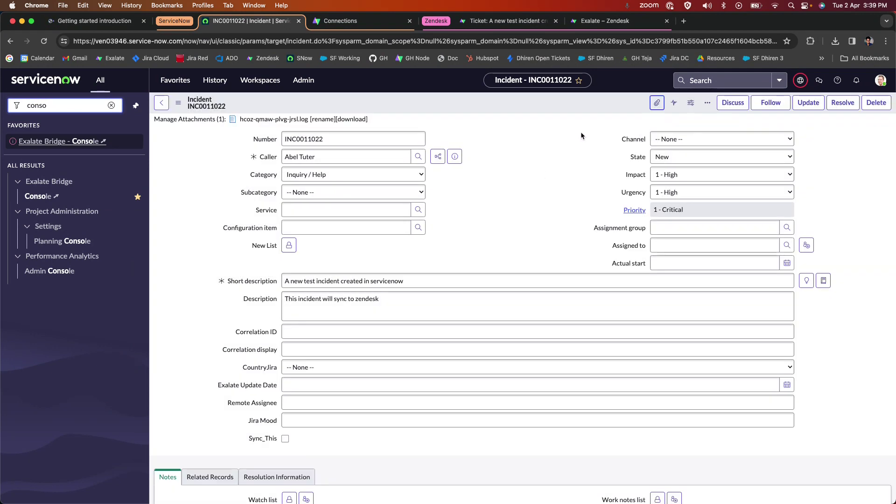
right_click(514, 99)
click(524, 105)
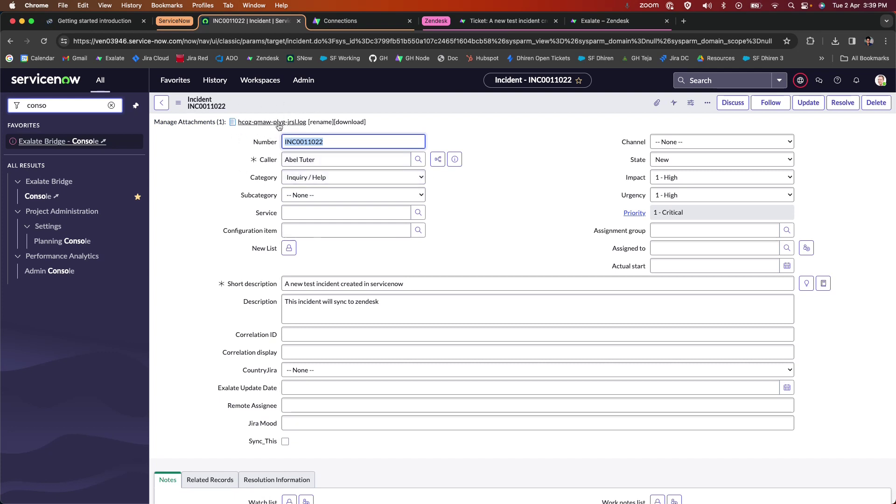
Switch to Zendesk ticket 2692 and check the conversation for the attachment synced from ServiceNow
click(505, 26)
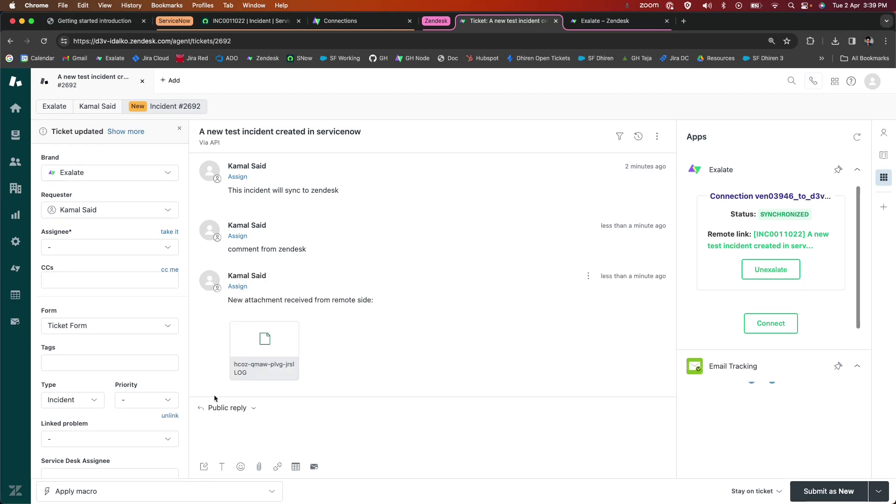
drag(233, 300, 398, 306)
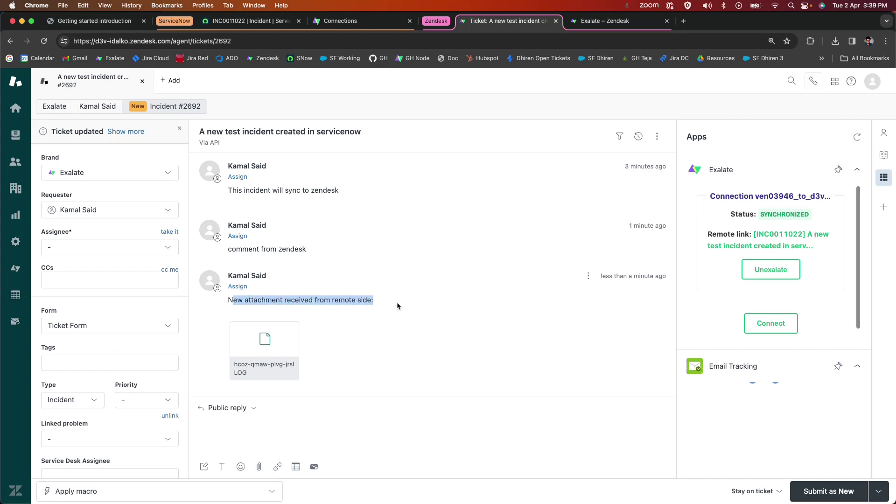
click(339, 314)
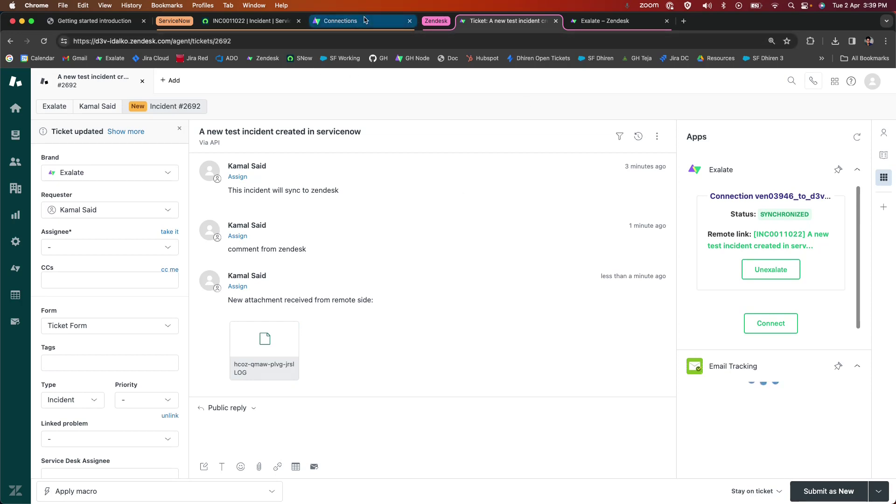
Review the priority=1 incident trigger for the ven03946_to_d3v-idalko connection in ServiceNow's Exalate console
click(342, 20)
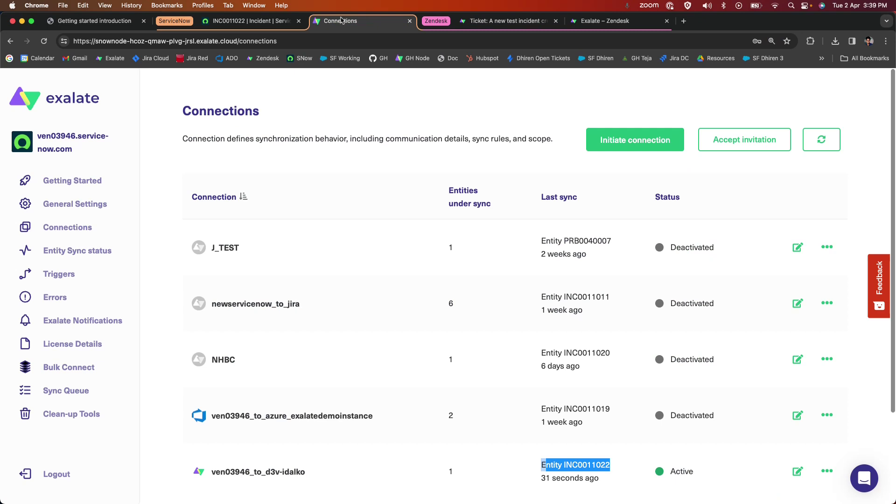
click(108, 278)
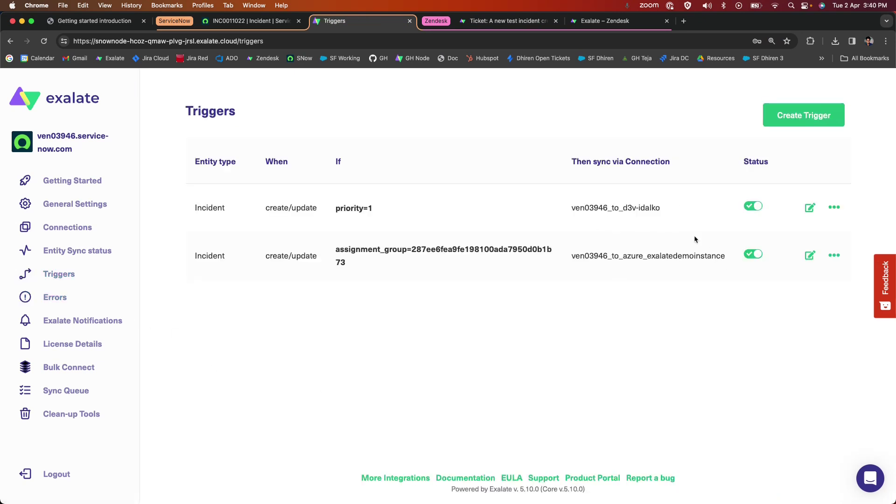
drag(667, 207, 202, 206)
click(255, 270)
Open the ven03946_to_d3v-idalko connection from the connection list and upgrade it to Script mode
click(69, 228)
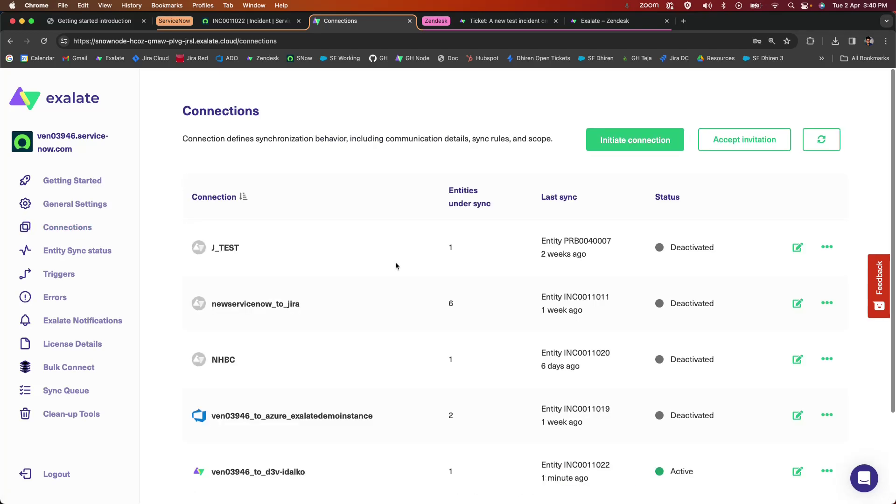
scroll(396, 262, down, 2)
scroll(401, 290, down, 2)
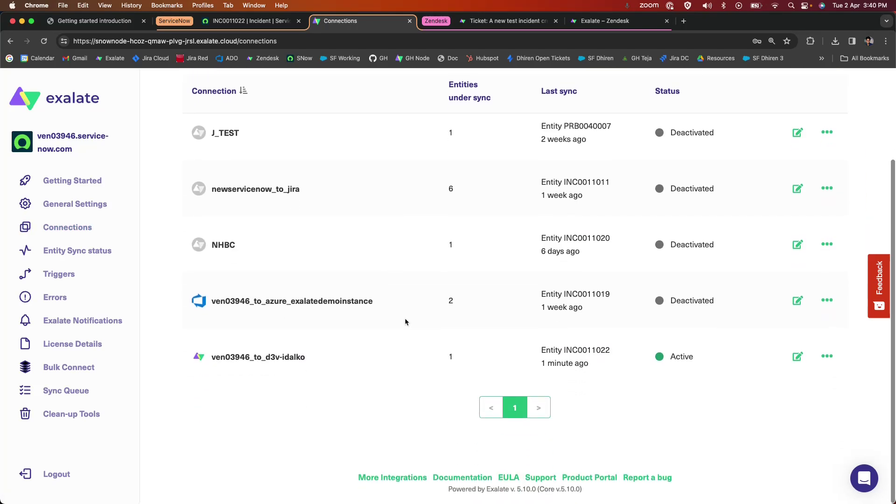
click(799, 355)
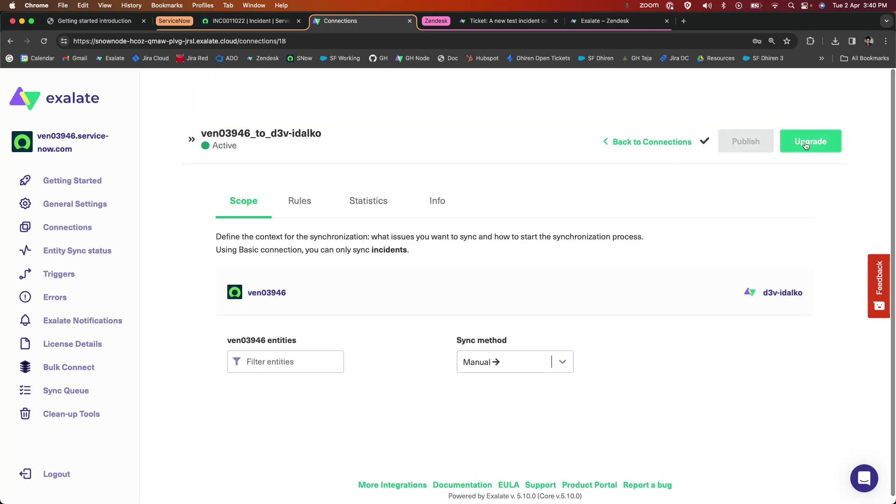
click(814, 141)
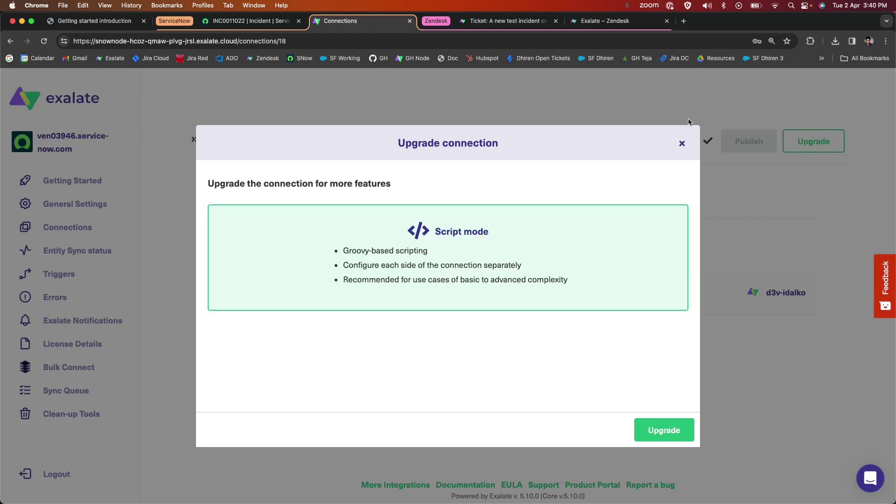
click(653, 429)
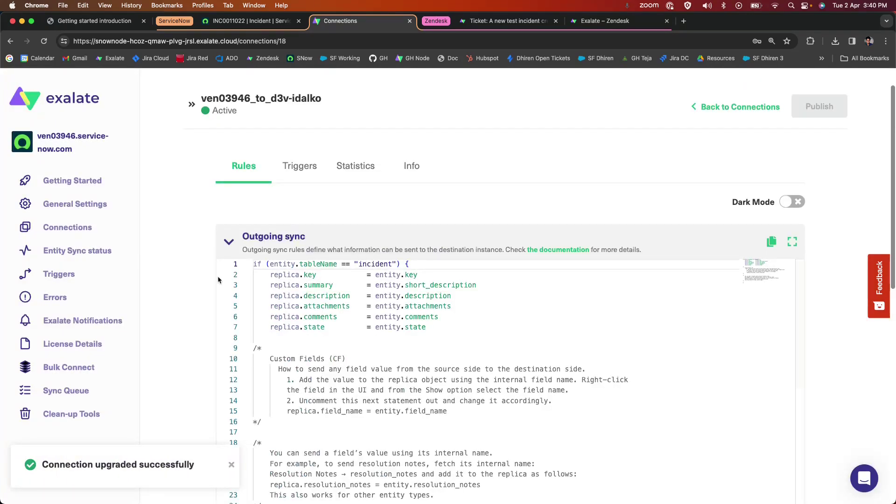
Look over the connection's Outgoing sync and Incoming sync script rules and collapse both sections
scroll(218, 280, down, 2)
scroll(218, 279, up, 2)
click(221, 240)
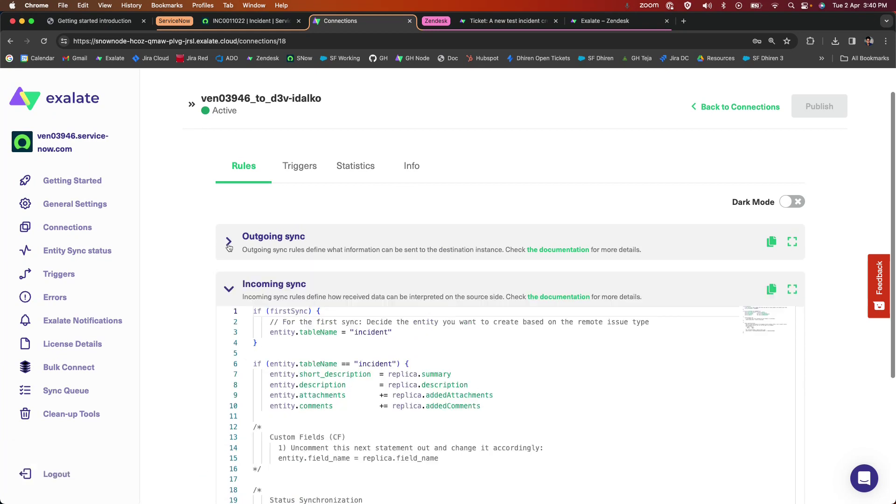
click(228, 291)
triple_click(250, 272)
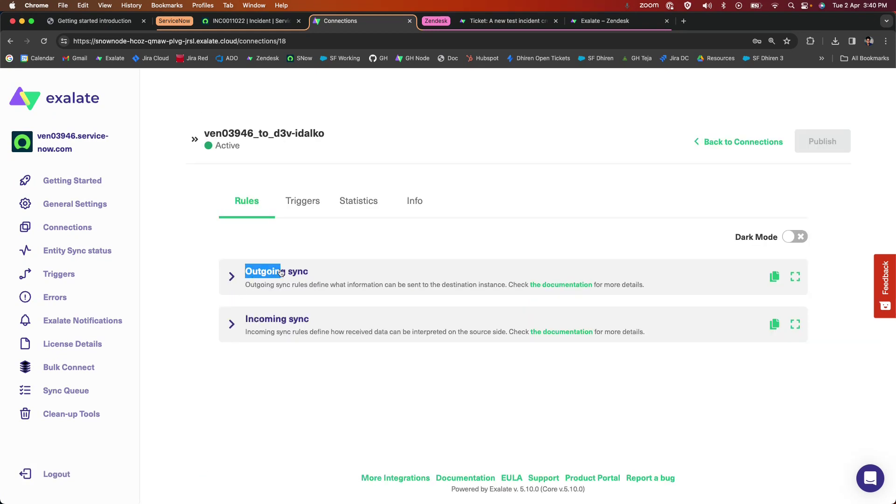
Switch to the Exalate console in Zendesk and refresh its connection list to find ven03946_to_d3v-idalko
click(228, 277)
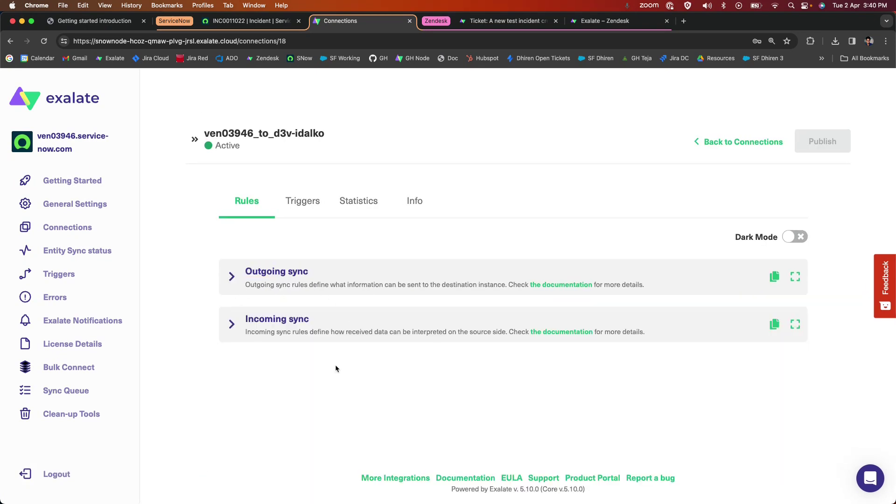
click(610, 22)
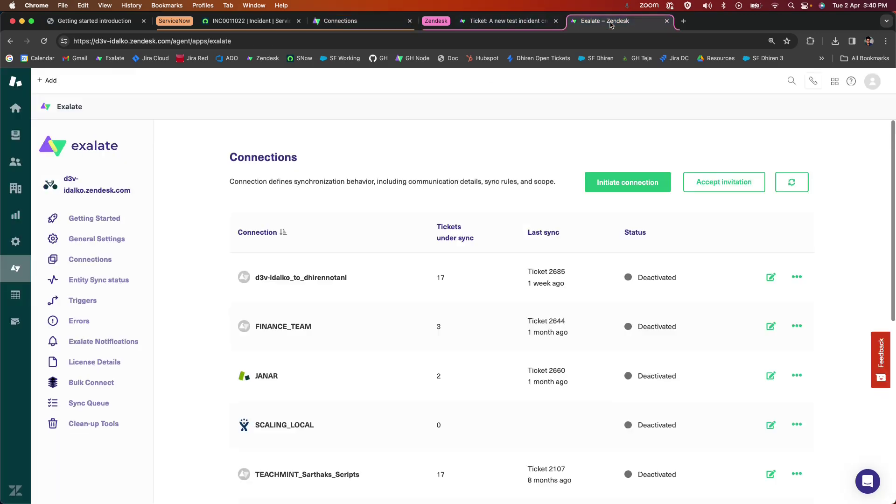
scroll(504, 312, down, 3)
scroll(640, 346, up, 3)
click(792, 182)
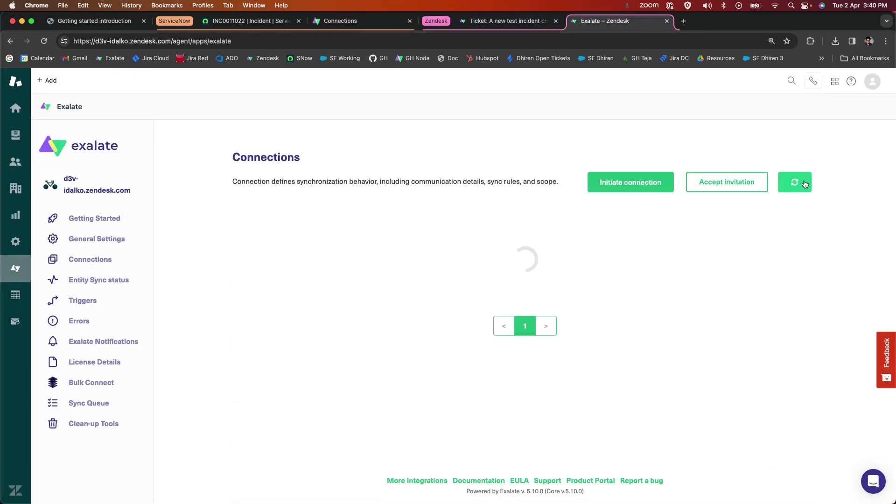
scroll(659, 364, down, 2)
scroll(660, 367, down, 4)
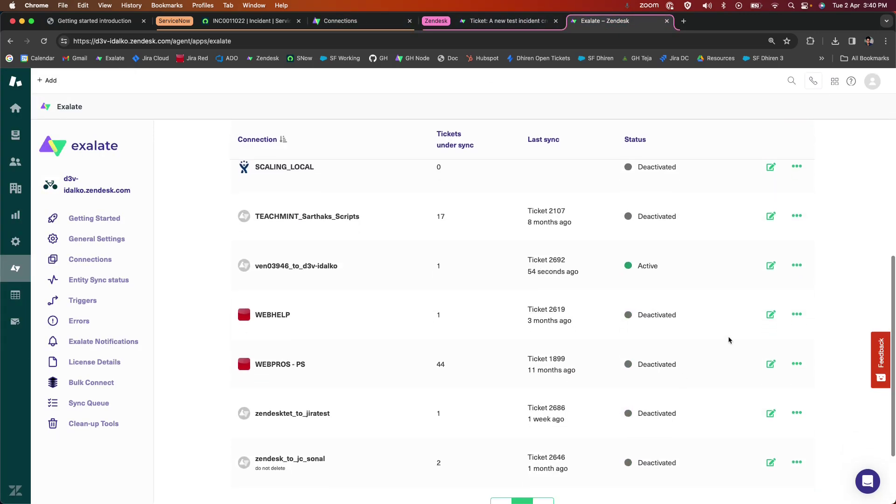
Open the ven03946_to_d3v-idalko connection for editing in Zendesk and collapse its Outgoing sync and Incoming sync sections
click(771, 265)
scroll(286, 205, down, 2)
click(270, 216)
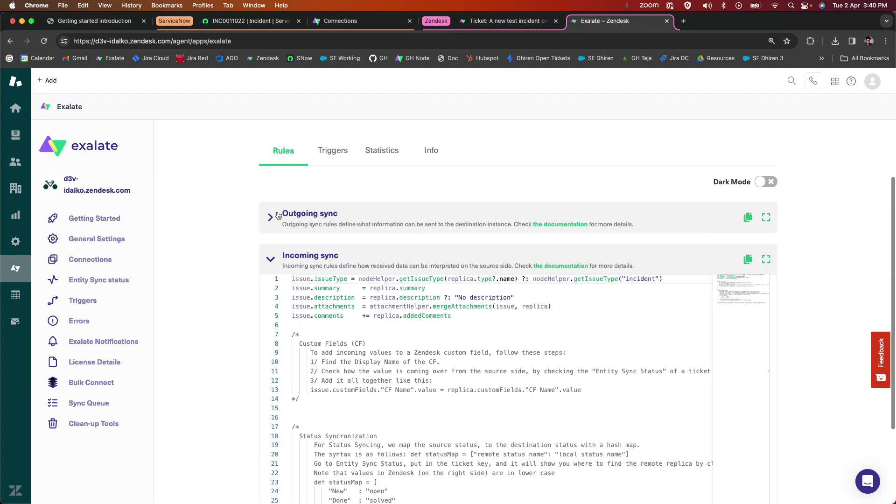
click(271, 259)
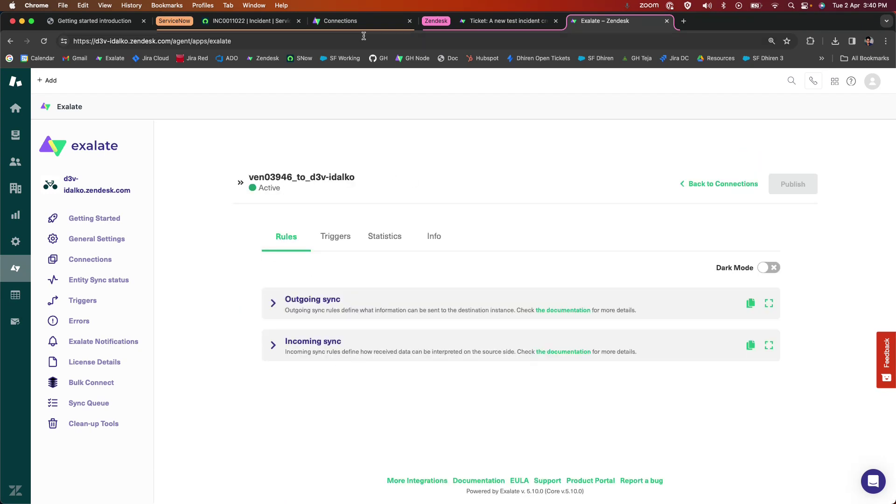
Return to ServiceNow's Exalate connection, expand the Outgoing sync script to full screen and review its incident field mappings
click(327, 27)
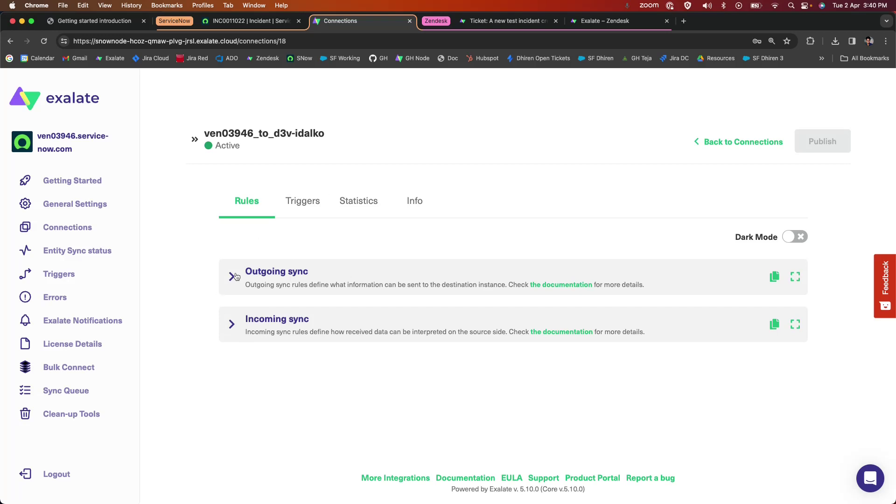
drag(246, 273, 317, 272)
scroll(316, 270, down, 3)
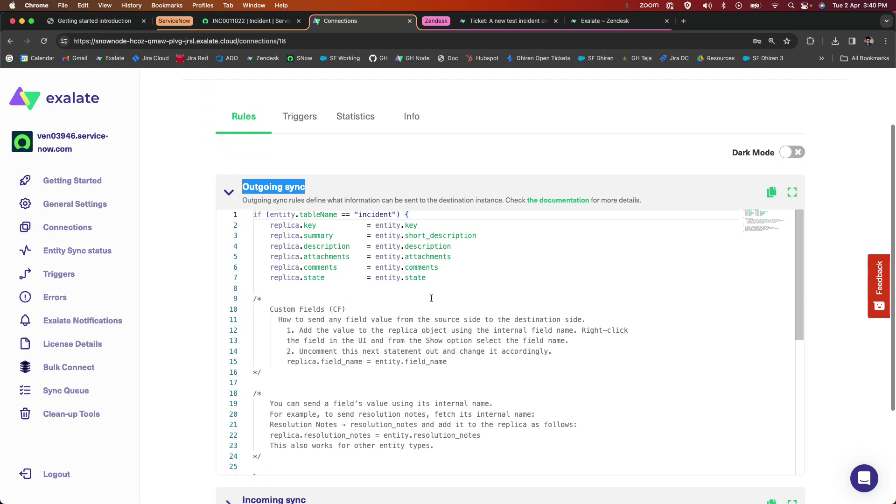
click(792, 192)
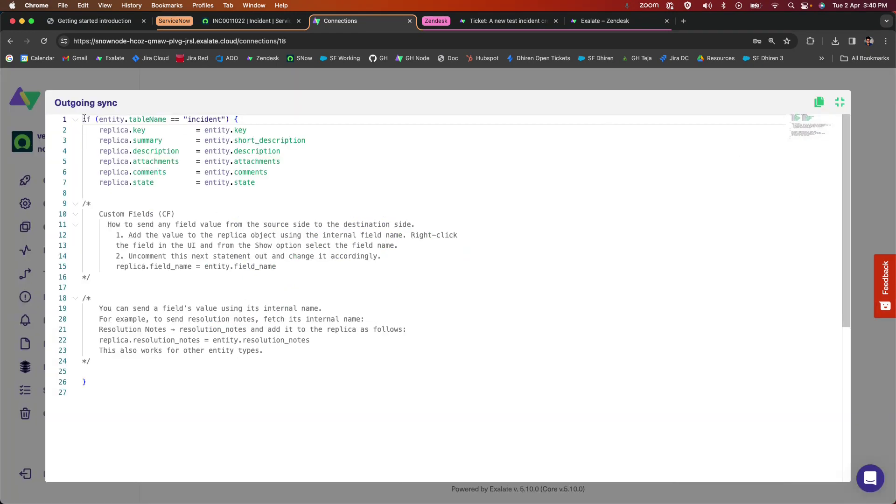
drag(83, 119, 162, 182)
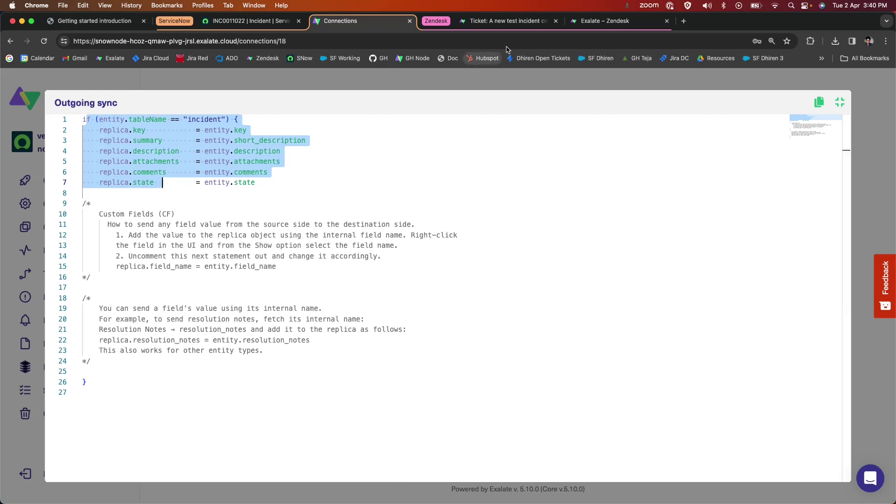
Expand the Incoming sync script to full screen in Zendesk's Exalate console and review the issue mappings on lines 1 to 5
click(607, 21)
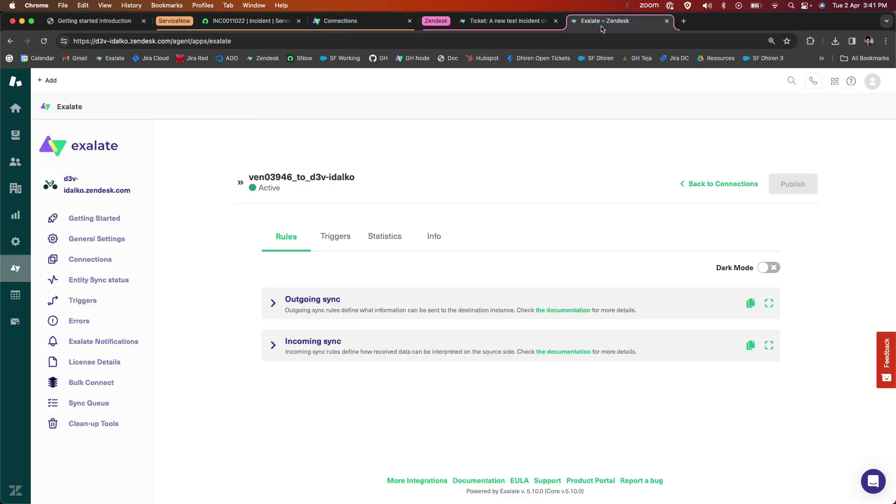
click(275, 342)
click(768, 348)
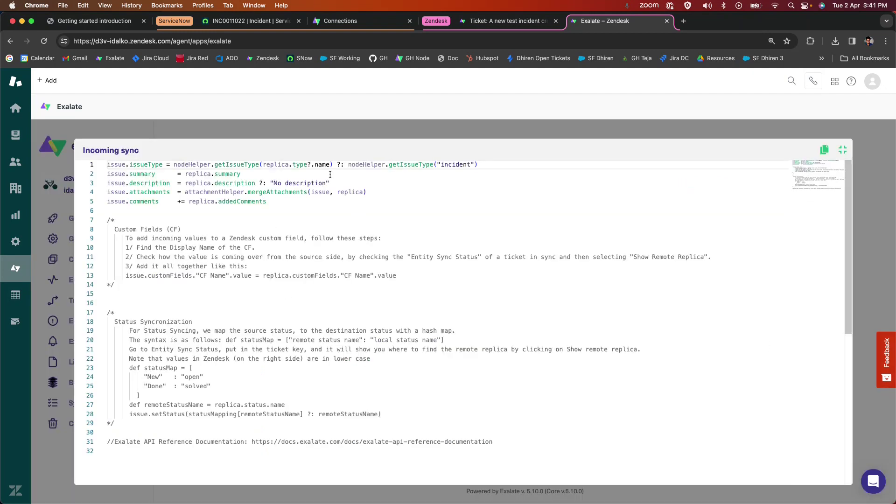
drag(272, 202, 254, 104)
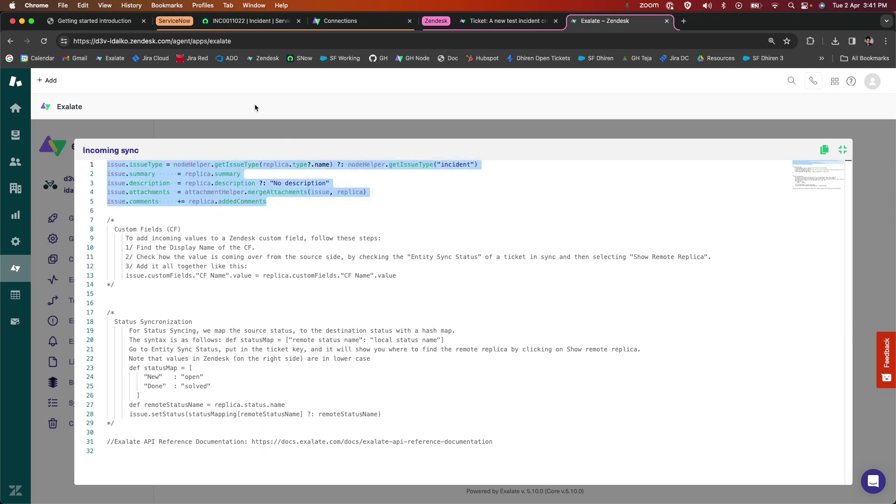
Examine the incident condition and the short_description, description and state mappings in ServiceNow's Outgoing sync script
key(super+3)
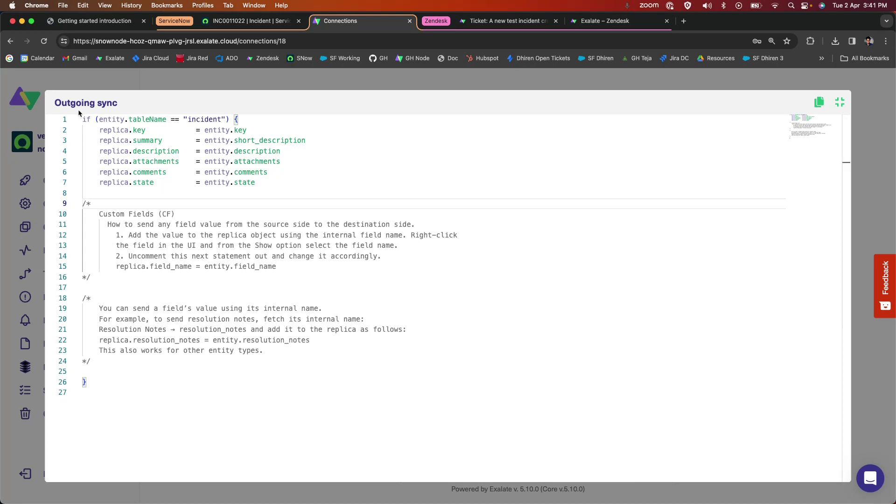
drag(84, 117, 217, 116)
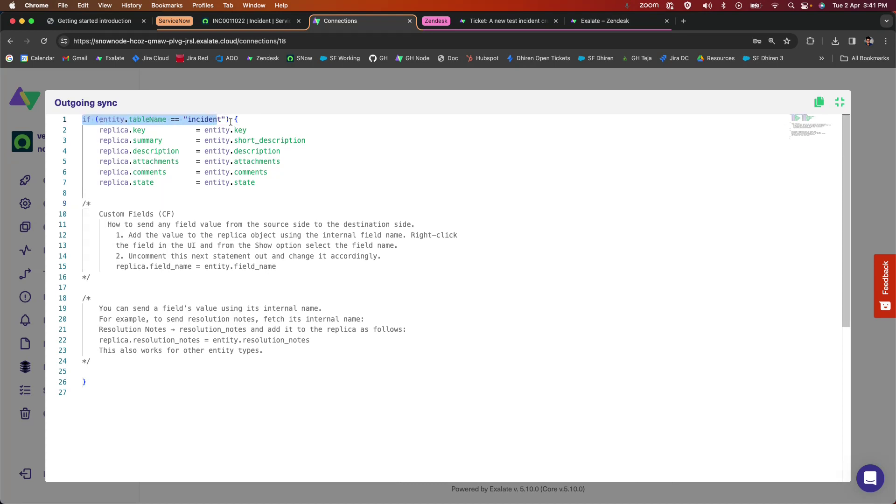
drag(231, 121, 84, 117)
drag(204, 140, 300, 141)
drag(206, 152, 277, 153)
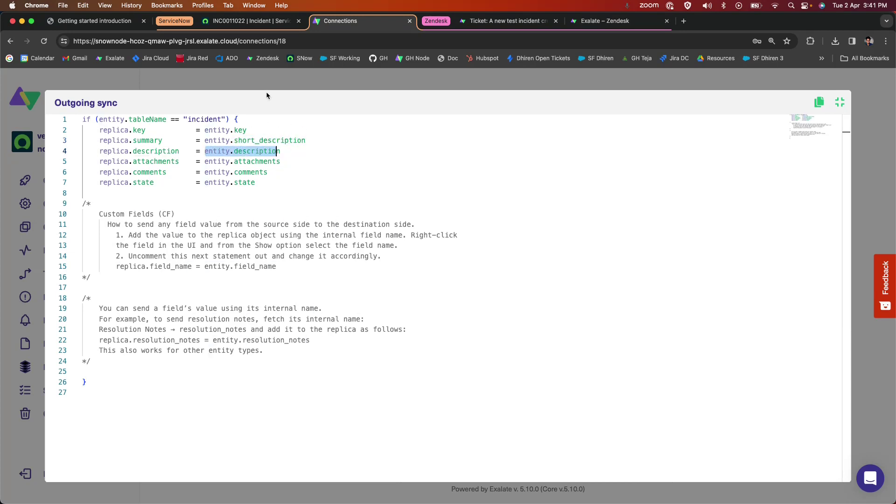
drag(234, 140, 239, 183)
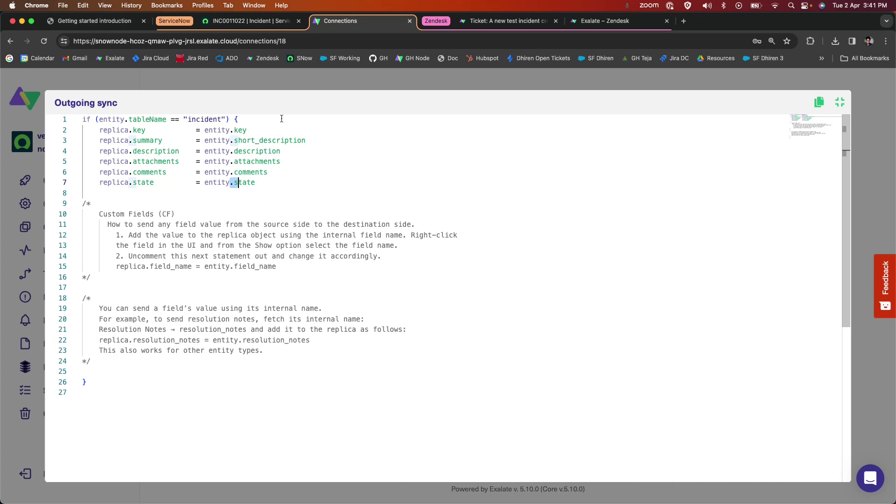
Look up the internal name of the Jira Mood field on ServiceNow incident INC0011022
click(248, 20)
scroll(259, 234, down, 6)
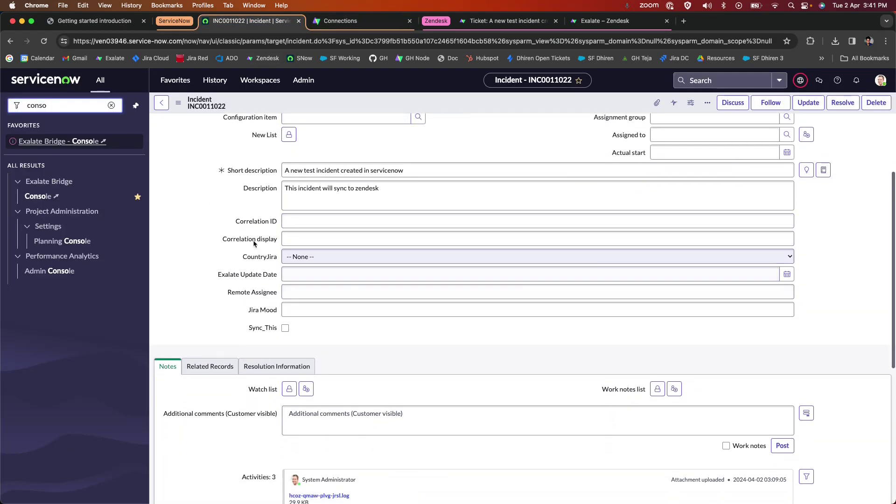
right_click(262, 313)
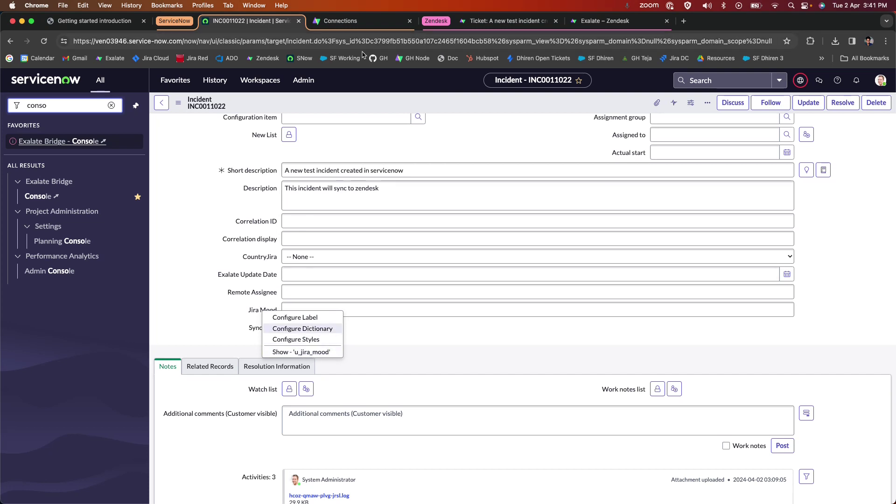
Add replica.mood = entity.u_jira_mood on line 8 of ServiceNow's Outgoing sync script
key(ctrl+Tab)
click(161, 192)
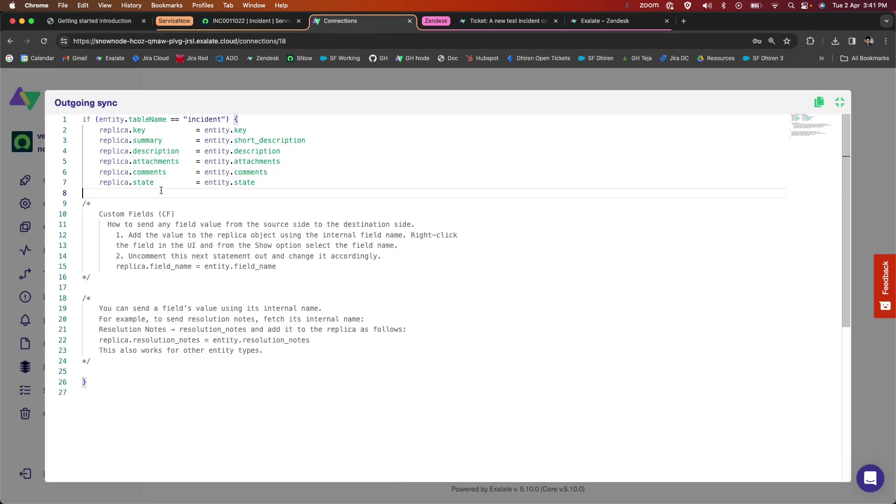
text(replica.mood   = entity.u)
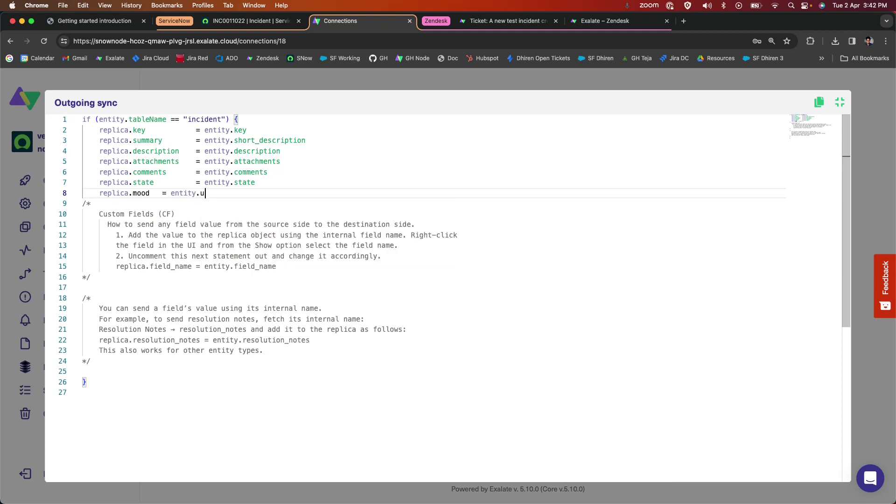
text(_jira_mood)
Check u_jira_mood against the Jira Mood field's internal name on the incident and review the replica.mood line in the Outgoing sync script
drag(201, 194, 249, 192)
click(270, 22)
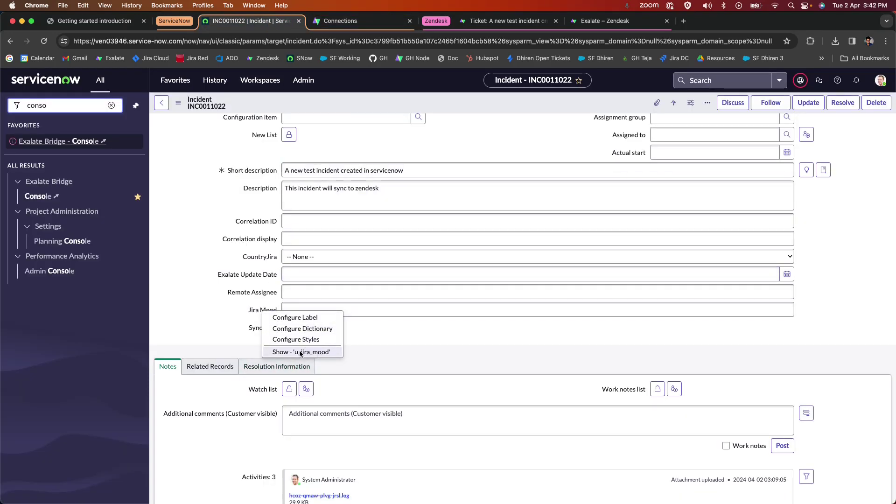
click(340, 20)
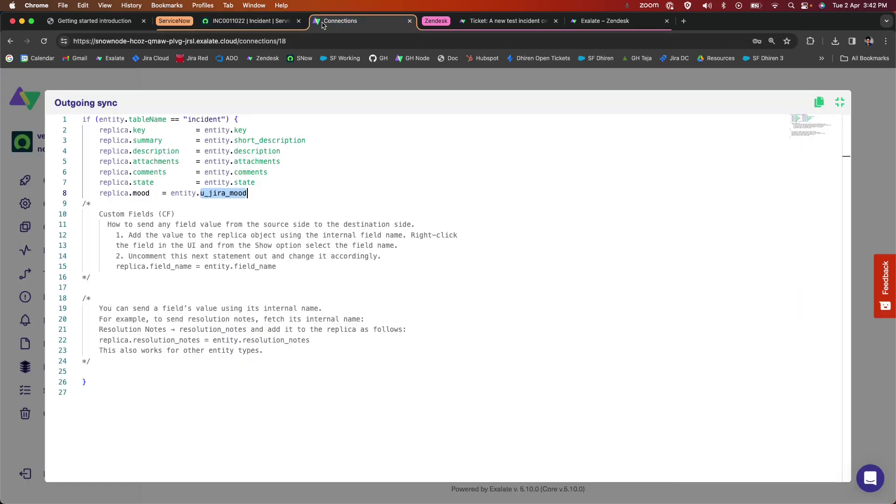
click(148, 193)
key(Delete)
key(Delete)
key(Delete)
key(Delete)
key(Delete)
key(Delete)
key(Delete)
key(Delete)
drag(149, 193, 99, 193)
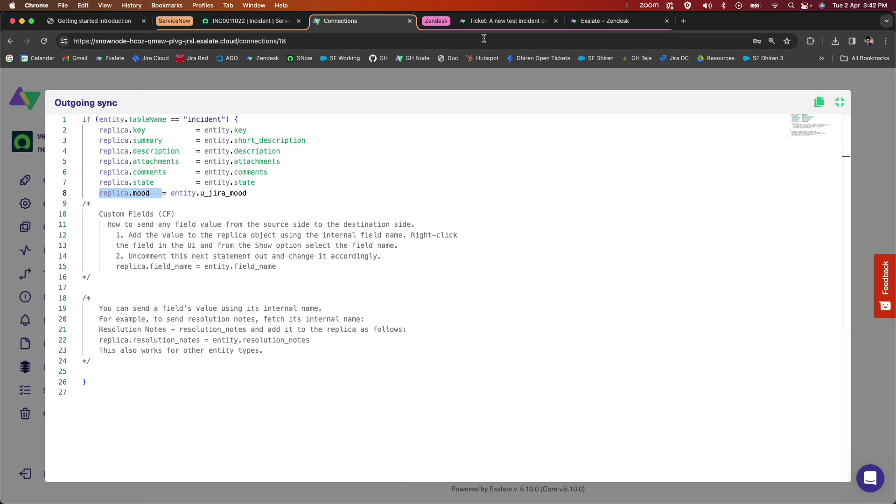
Start line 6 of Zendesk's Incoming sync script with issue.customFields."", following the custom field example in the comments
click(616, 26)
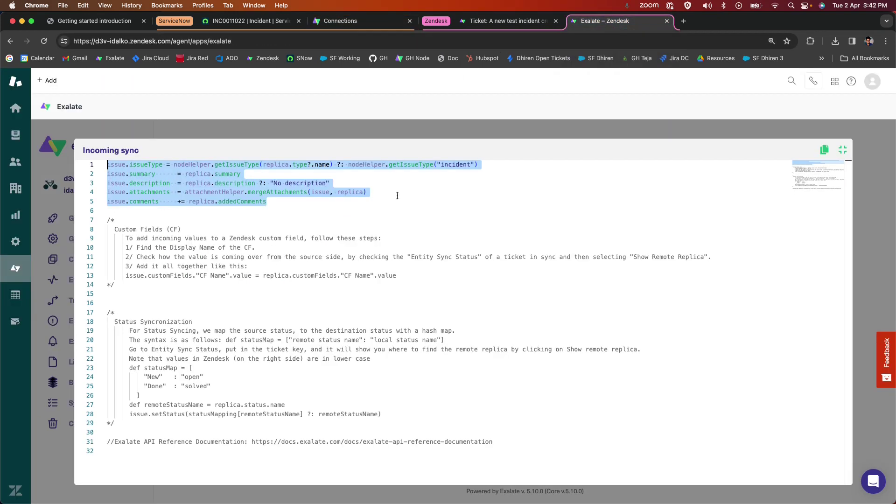
click(409, 204)
click(266, 211)
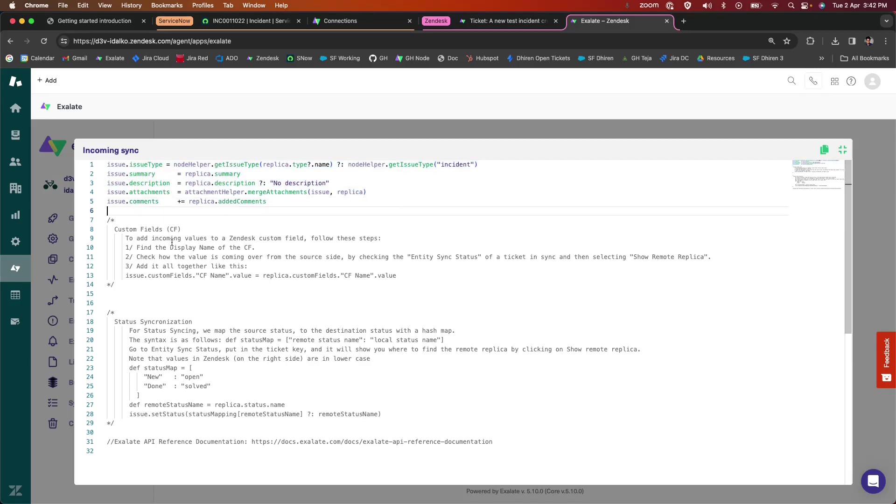
text(issue)
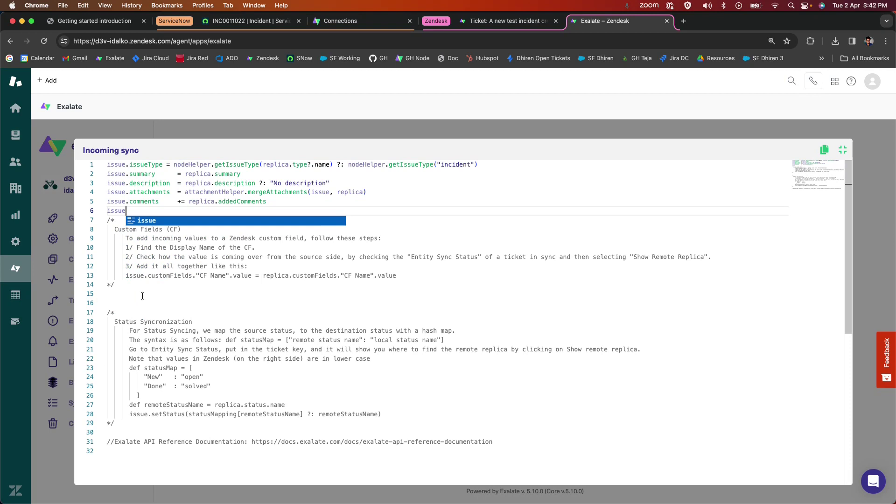
click(195, 257)
drag(398, 275, 115, 272)
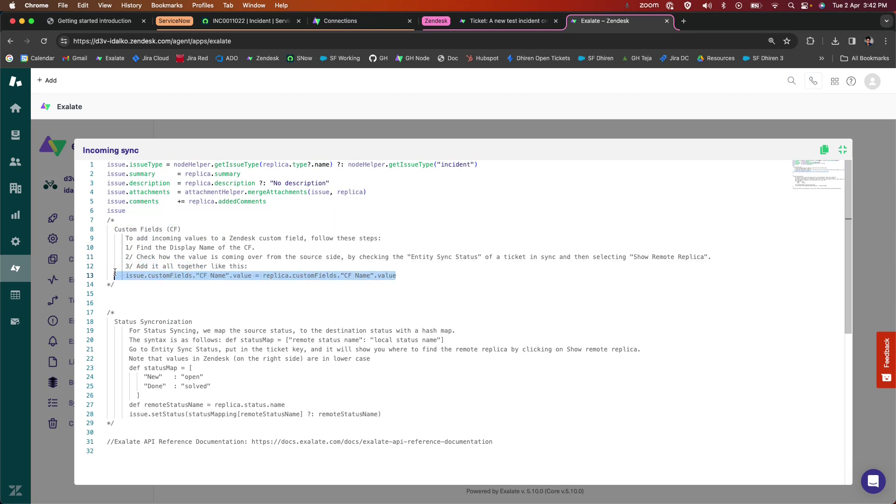
click(136, 211)
text(.customFields.")
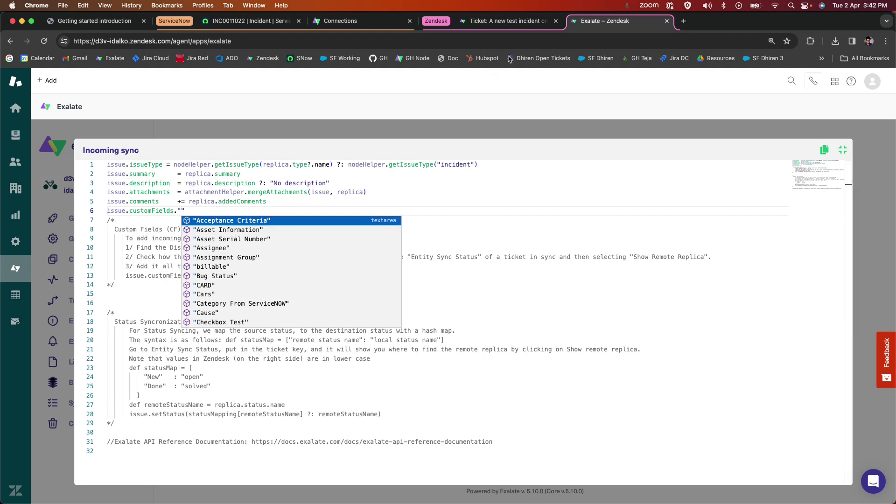
Copy the Service Desk Ticket Number field label from Zendesk ticket 2692
click(509, 20)
scroll(97, 323, down, 5)
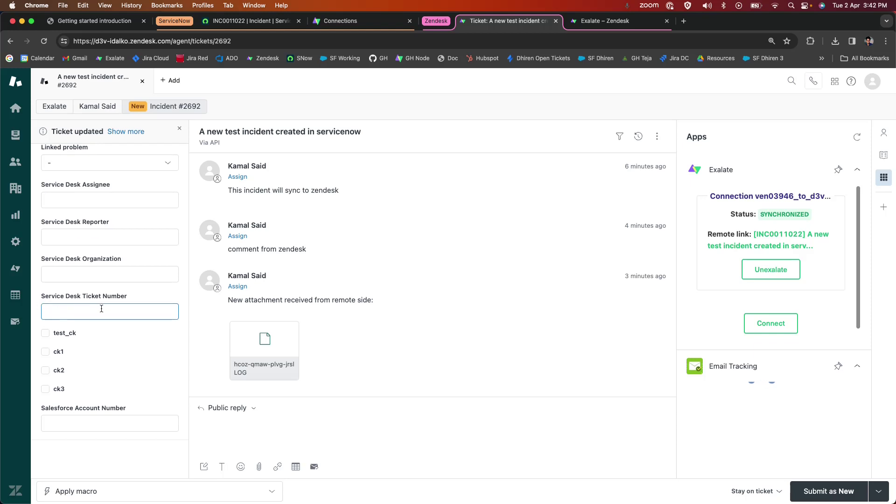
click(127, 296)
drag(126, 296, 43, 297)
key(super+c)
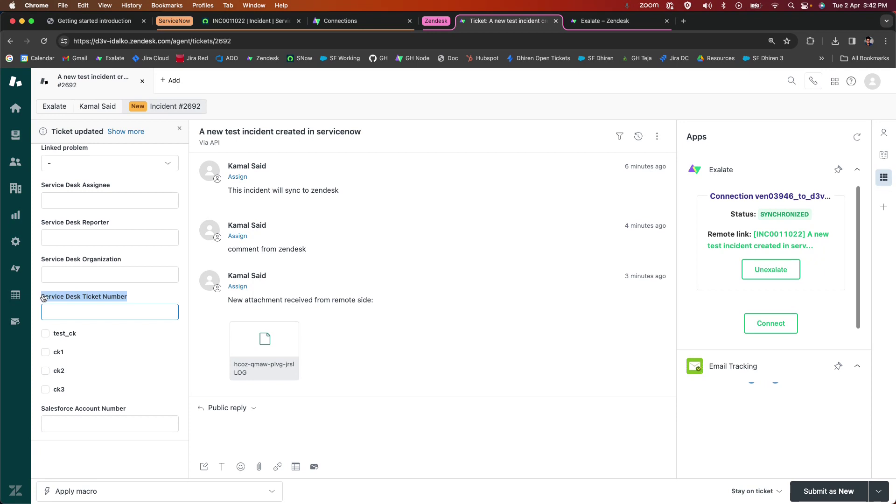
Complete line 6 of Zendesk's Incoming sync script as issue.customFields."Service Desk Ticket Number".value = replica.mood, matching the replica name in ServiceNow's Outgoing sync
click(605, 21)
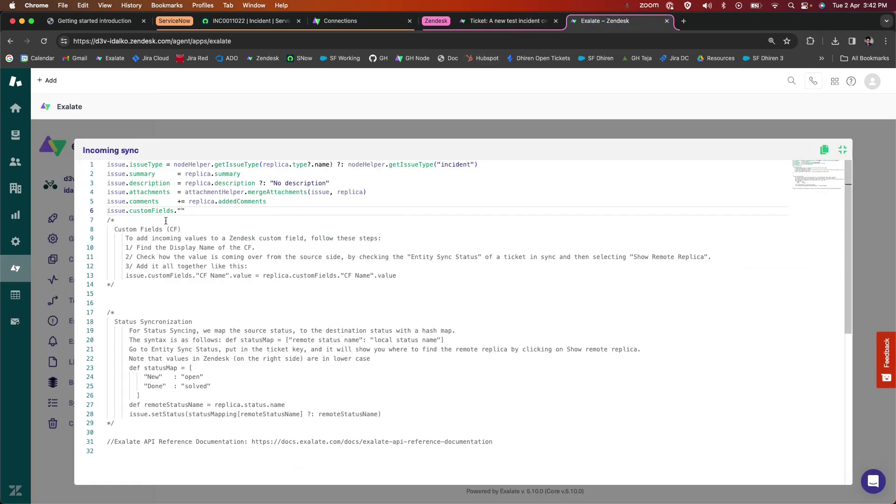
key(super+v)
text(.value = replica.)
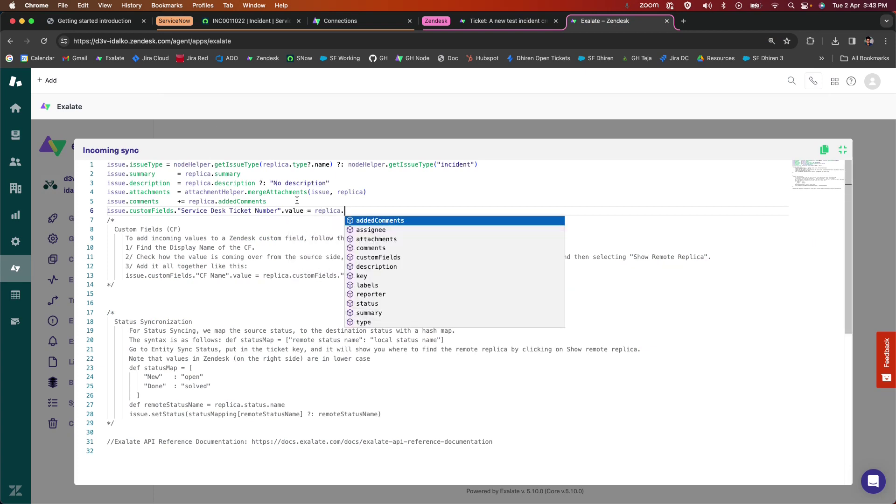
click(348, 19)
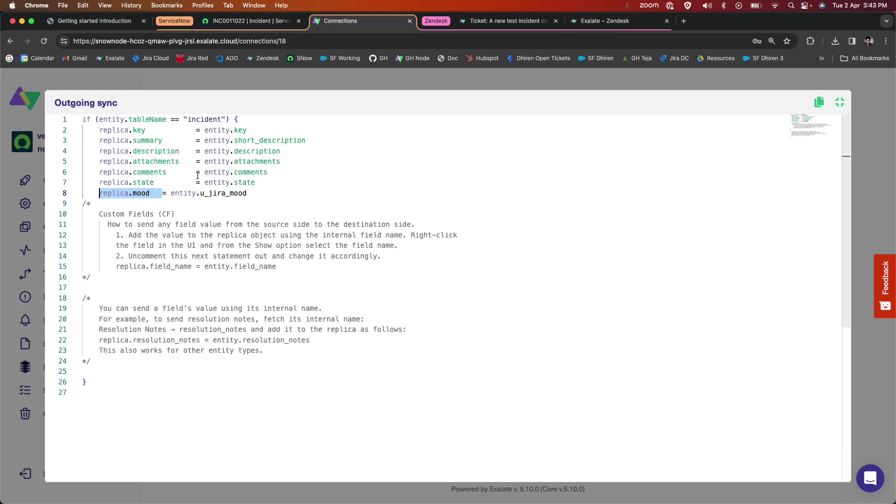
double_click(134, 194)
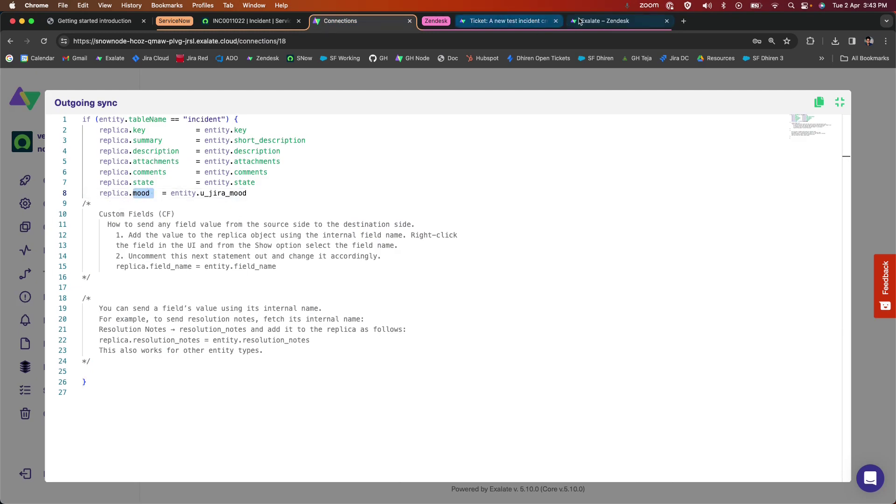
click(605, 20)
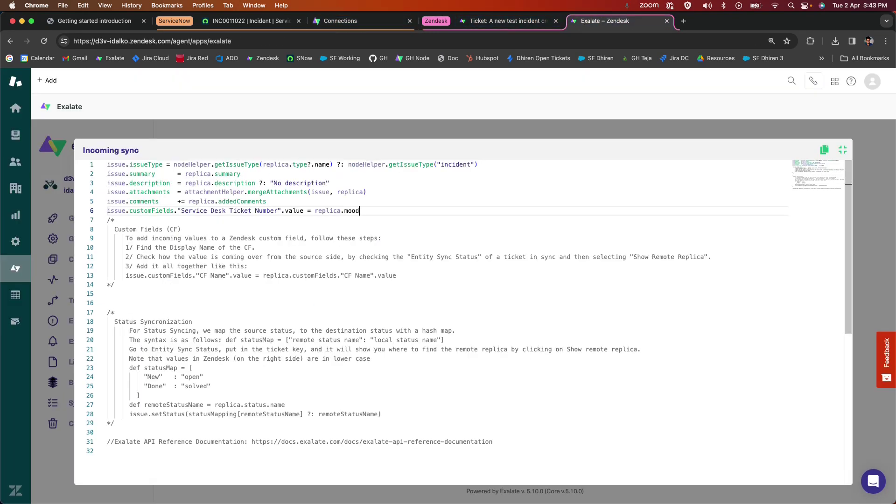
Publish the edited sync rules of the ven03946_to_d3v-idalko connection on both the Zendesk and ServiceNow sides
click(843, 150)
click(793, 182)
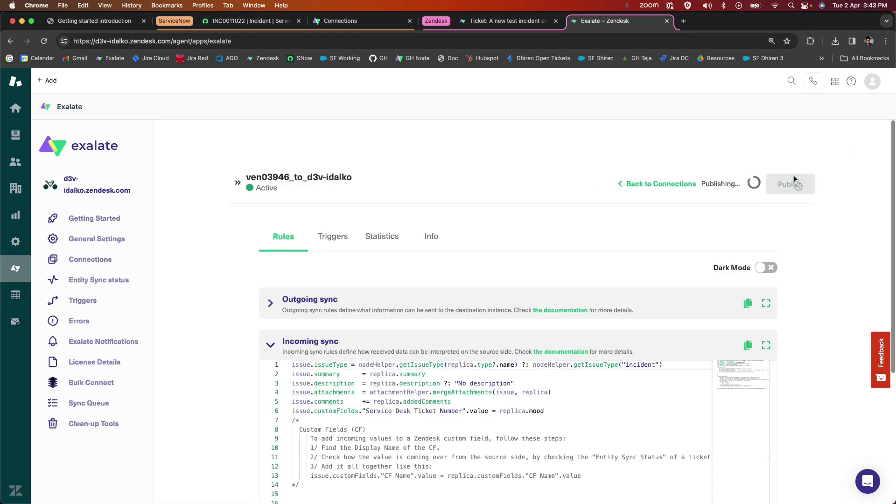
click(357, 21)
click(840, 103)
scroll(831, 131, up, 2)
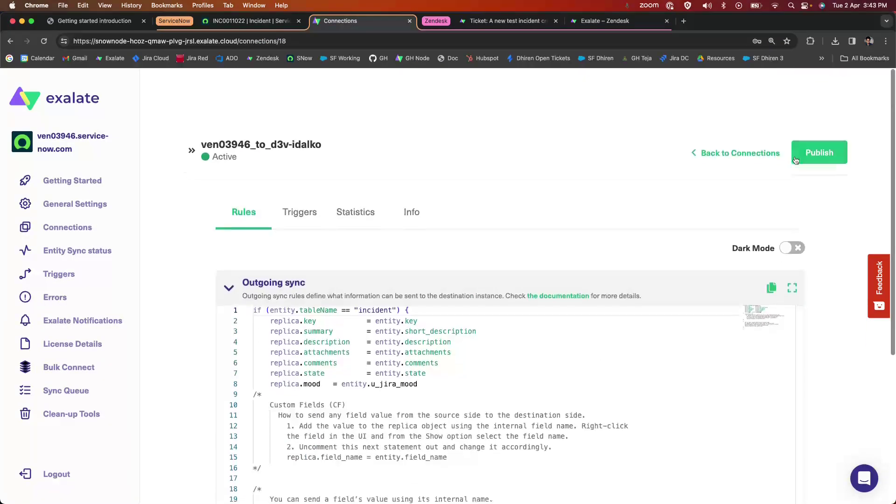
click(816, 150)
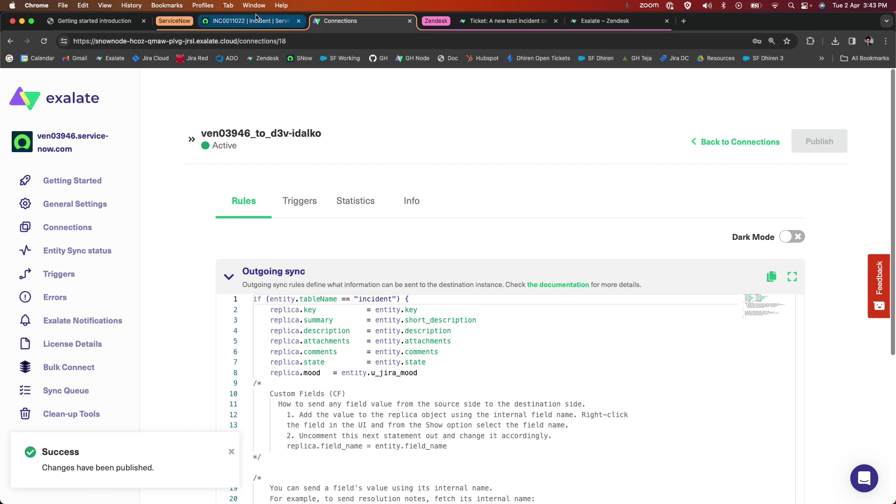
Set the Jira Mood field of ServiceNow incident INC0011022 to Happy and save the record
click(256, 21)
click(321, 305)
click(321, 304)
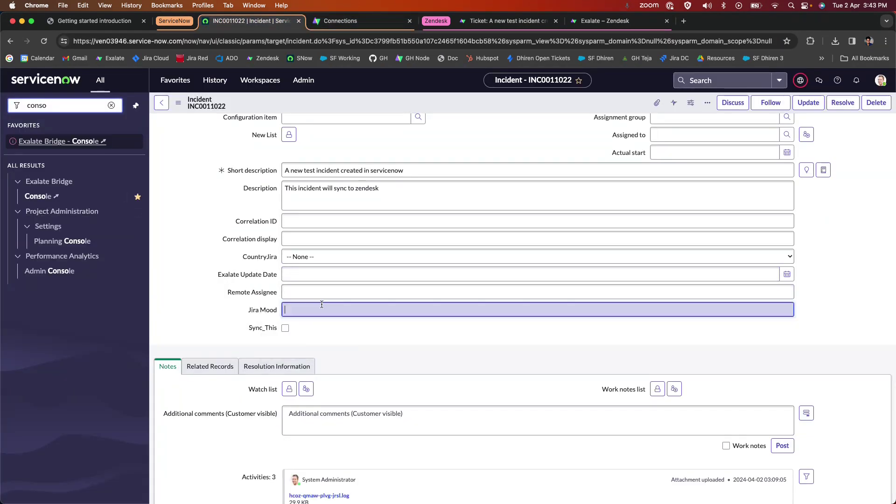
text(Ha)
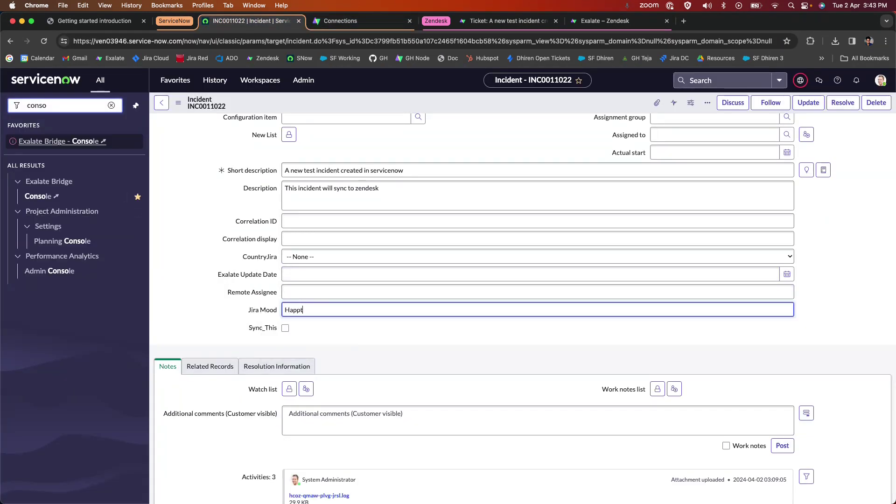
text(ppt)
key(BackSpace)
text(y)
scroll(306, 313, up, 3)
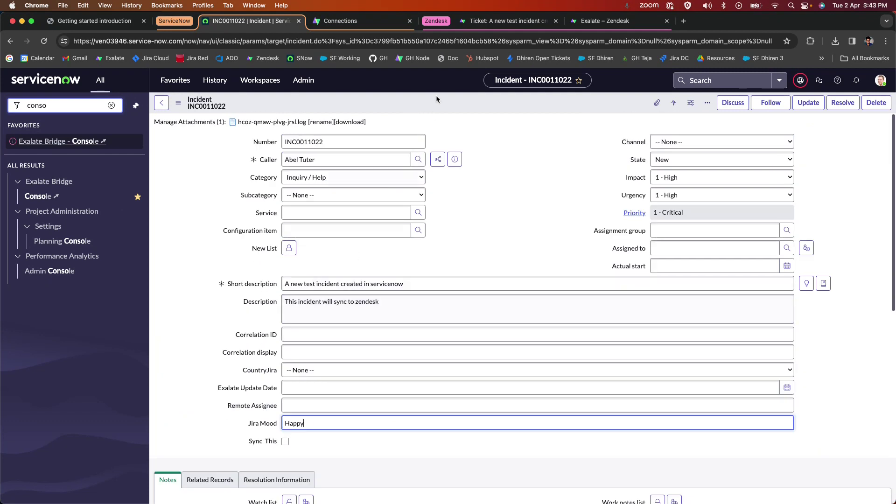
right_click(424, 103)
click(435, 112)
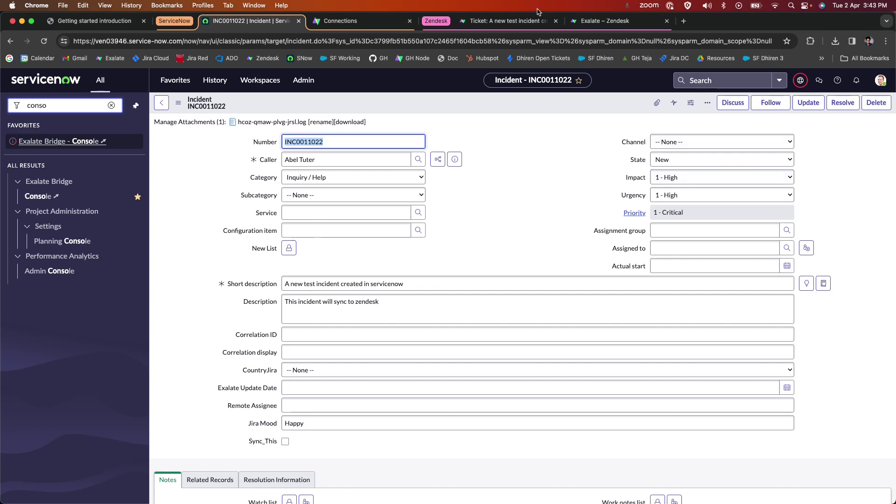
Check the Service Desk Ticket Number field on Zendesk ticket 2692 for the synced Jira Mood value
click(524, 20)
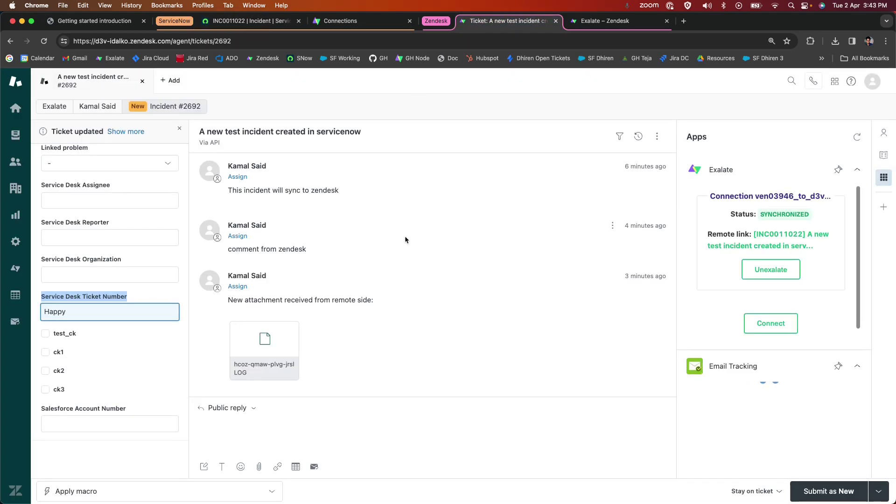
click(102, 347)
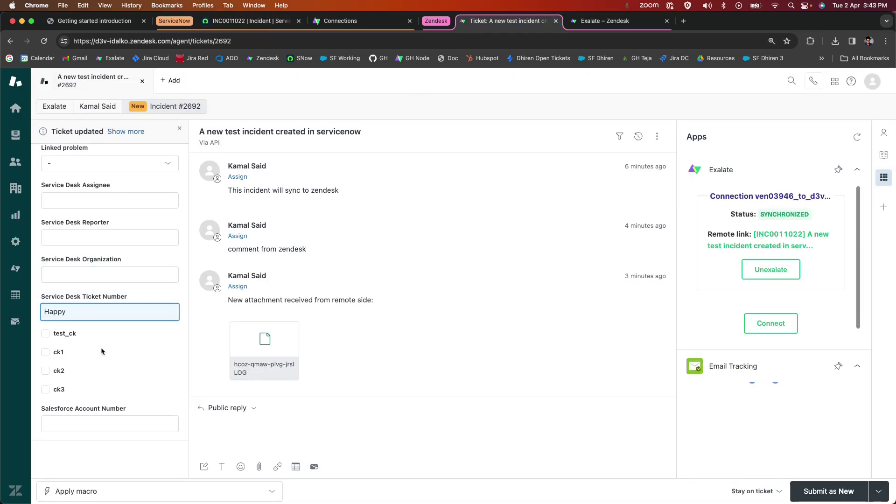
click(43, 314)
drag(43, 314, 80, 314)
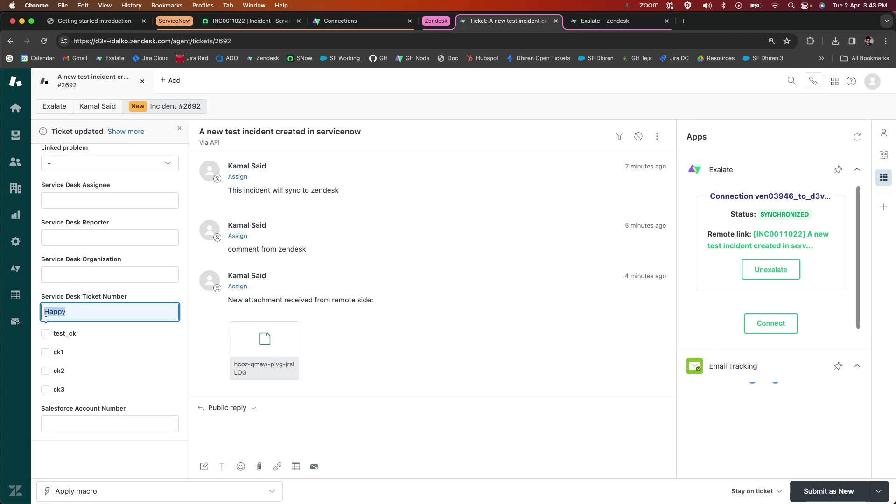
click(152, 298)
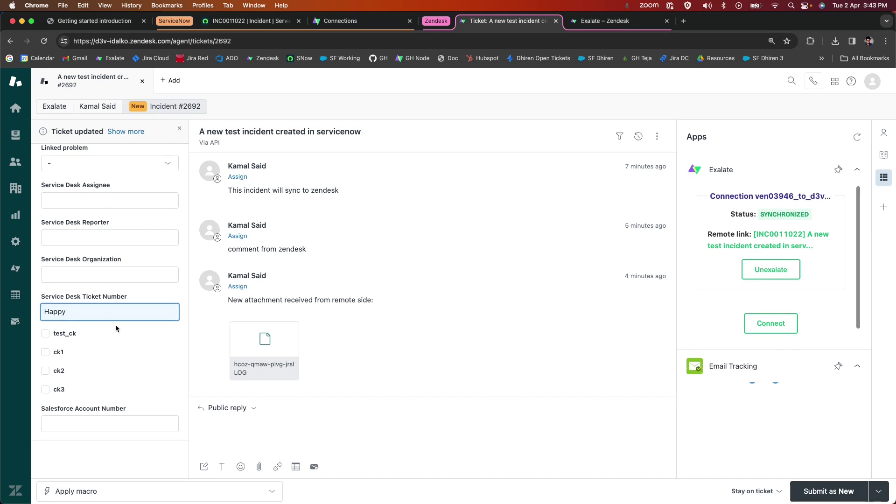
Expand Zendesk's Outgoing sync script and start line 11 with replica
click(605, 21)
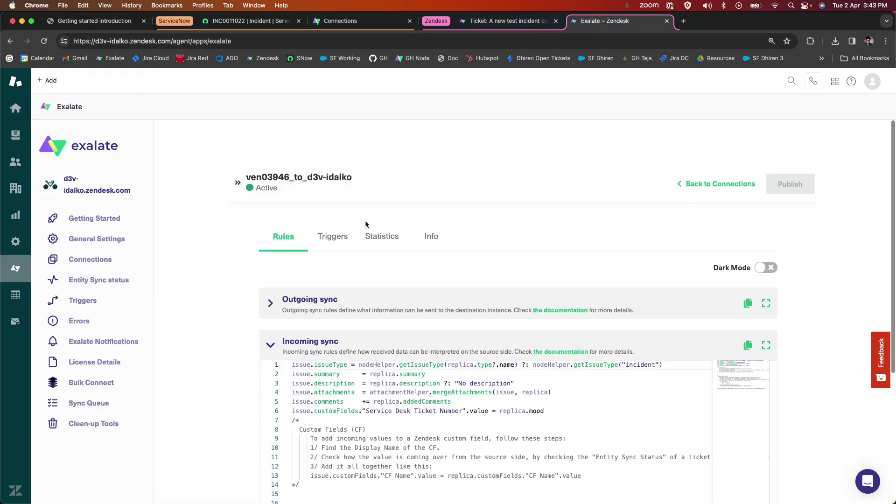
click(275, 225)
scroll(289, 234, down, 3)
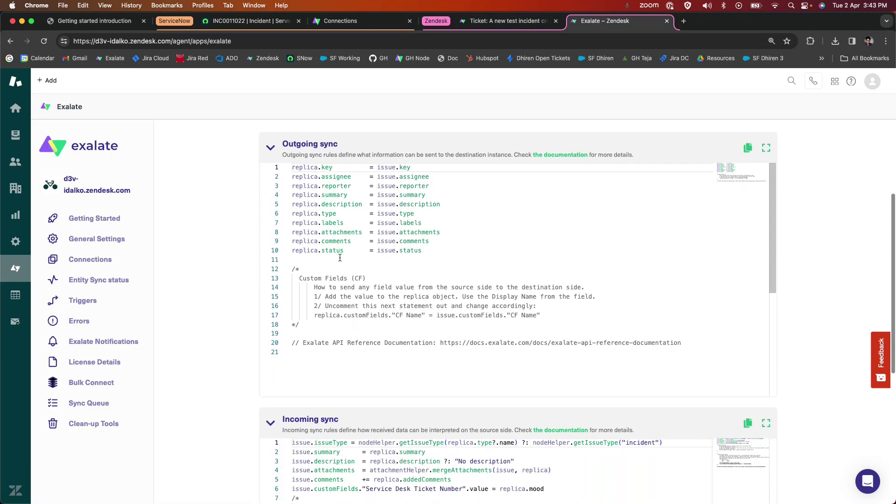
click(341, 259)
text(replica.)
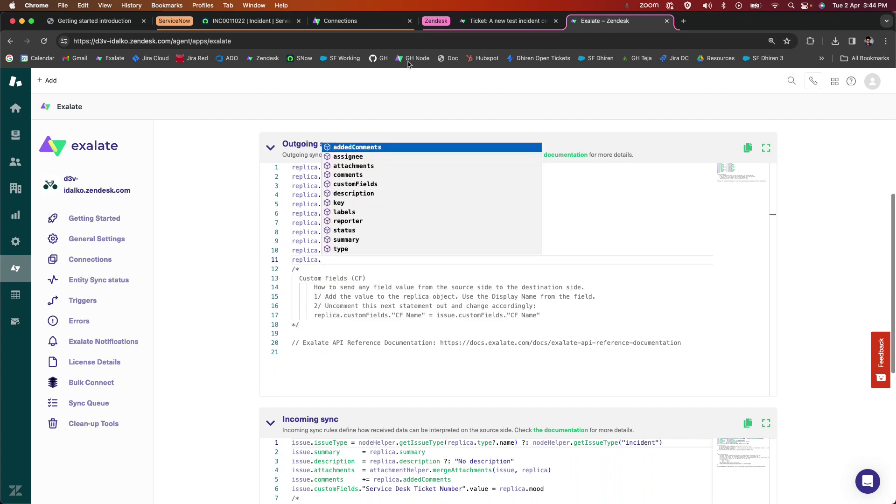
Copy the Service Desk Ticket Number label from ticket 2692 and extend line 11 to replica.customFields."Service Desk Ticket Number"
click(480, 22)
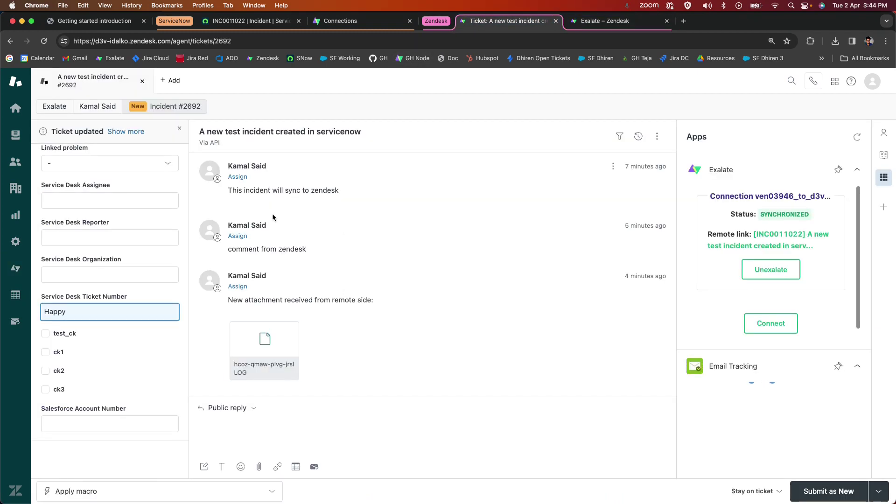
drag(126, 297, 40, 301)
key(ctrl+c)
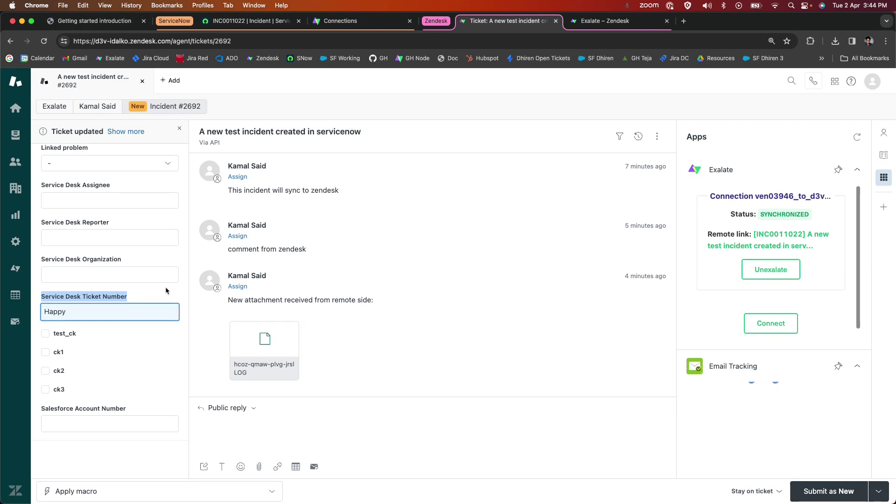
key(ctrl+Tab)
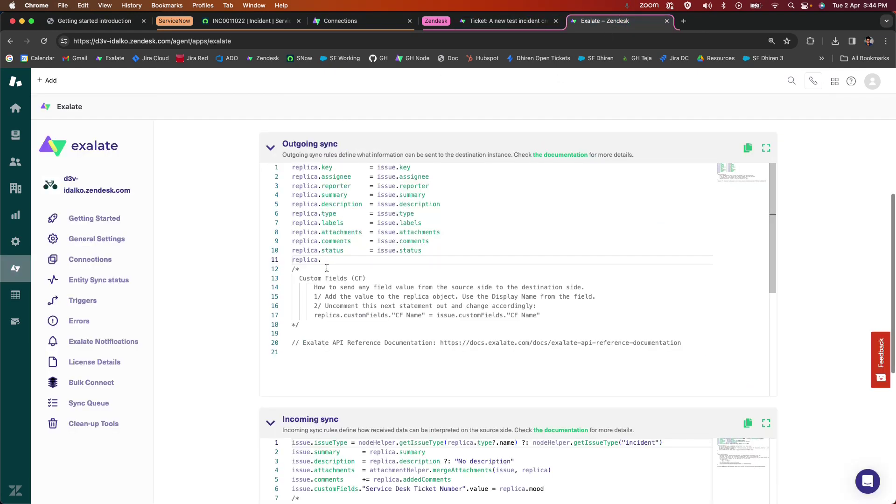
text(customField)
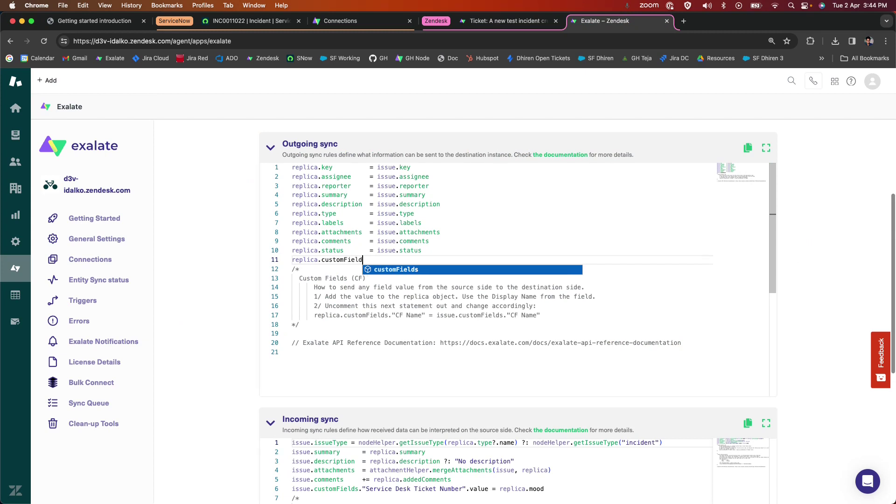
text(s.")
key(ctrl+v)
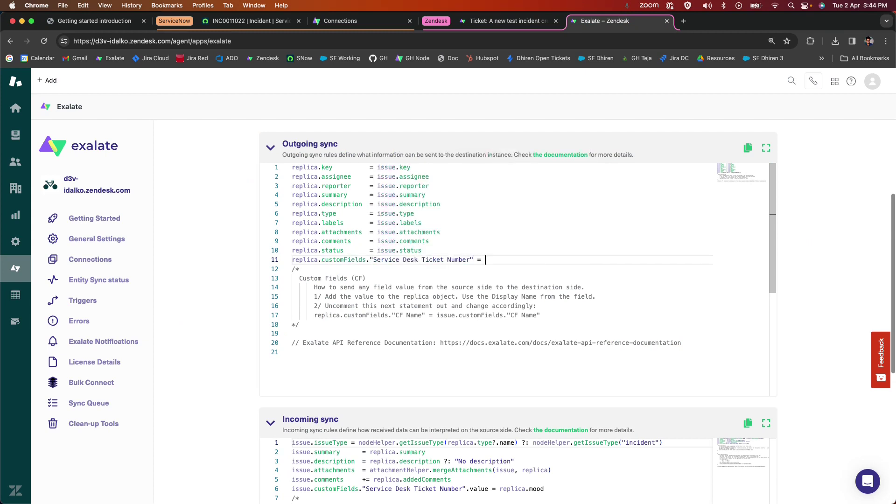
Finish line 11 of Zendesk's Outgoing sync with = issue.customFields."Service Desk Ticket Number" and publish the rules
text(= issue.c)
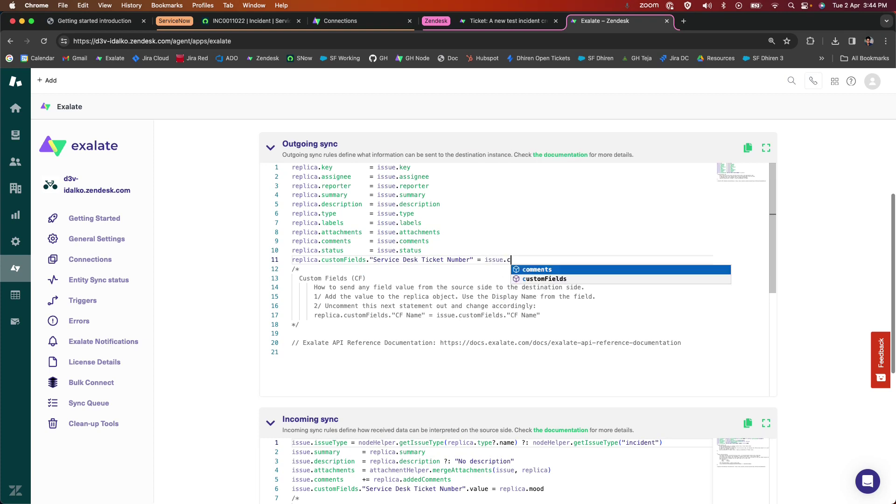
text(ustomFIelds)
key(BackSpace)
key(BackSpace)
key(BackSpace)
key(BackSpace)
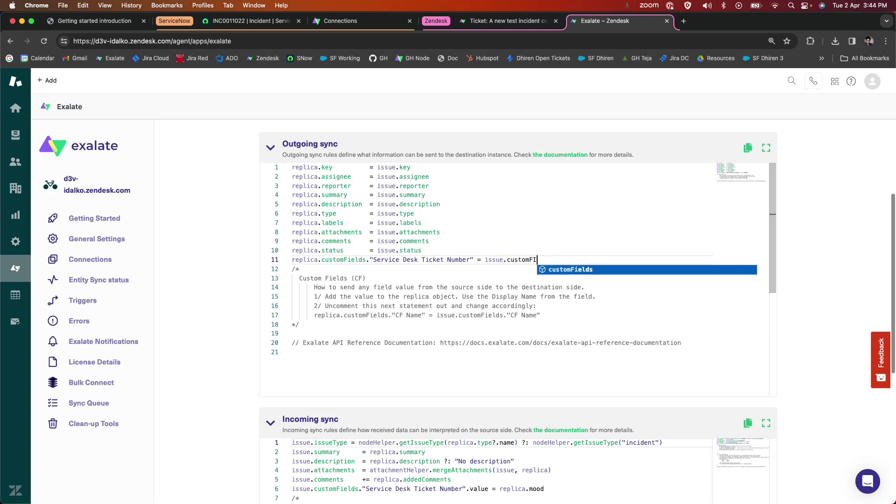
text(elds.)
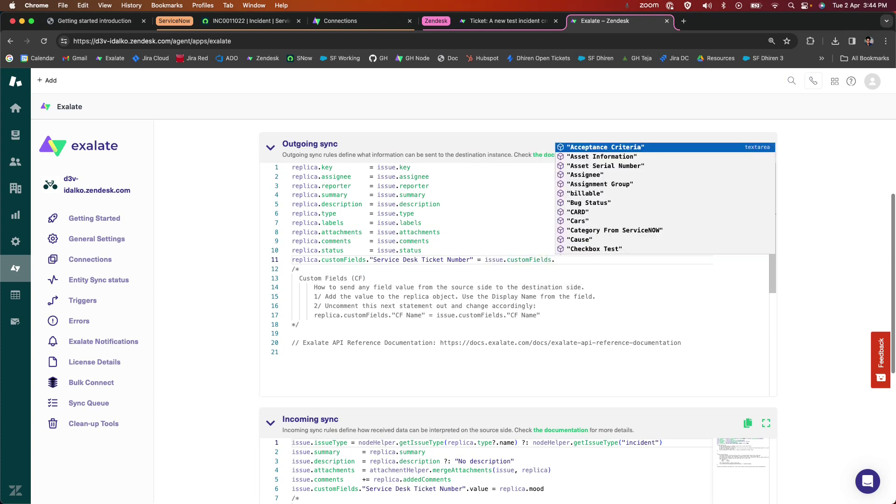
text(")
key(super+v)
scroll(859, 219, up, 4)
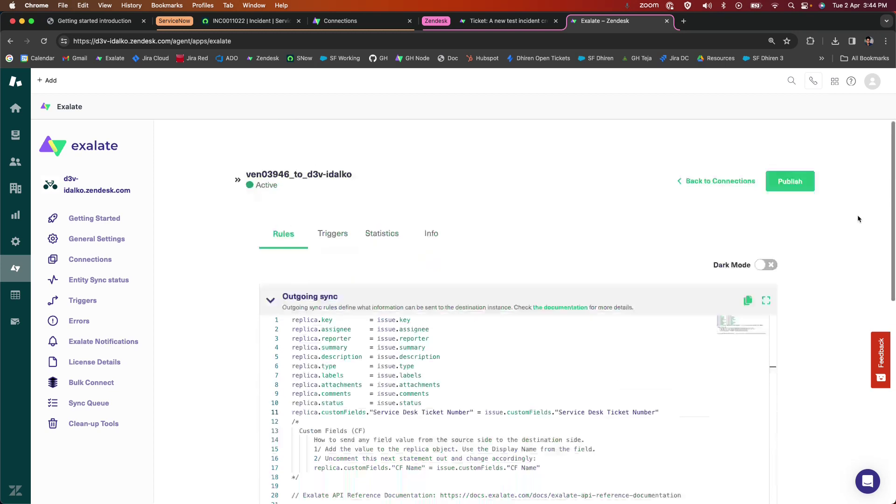
click(791, 181)
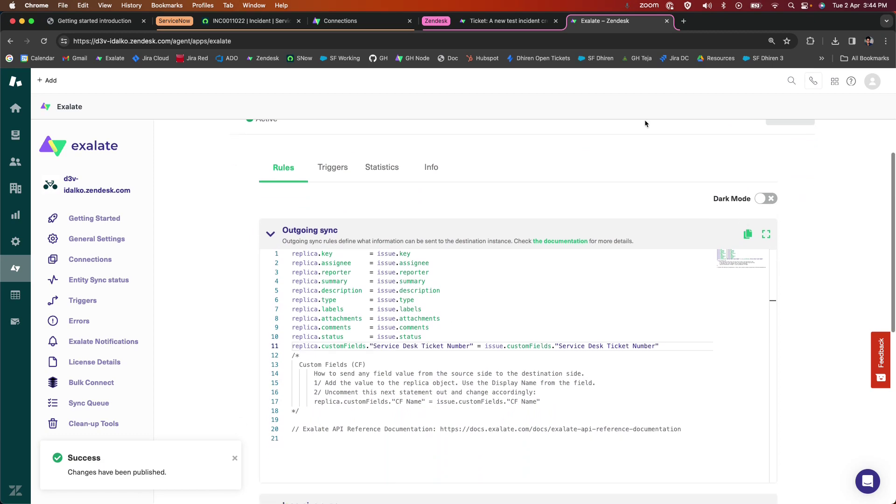
Switch to ServiceNow's Exalate connection rules and start line 11 of the Incoming sync script with entity
click(362, 22)
scroll(201, 285, down, 5)
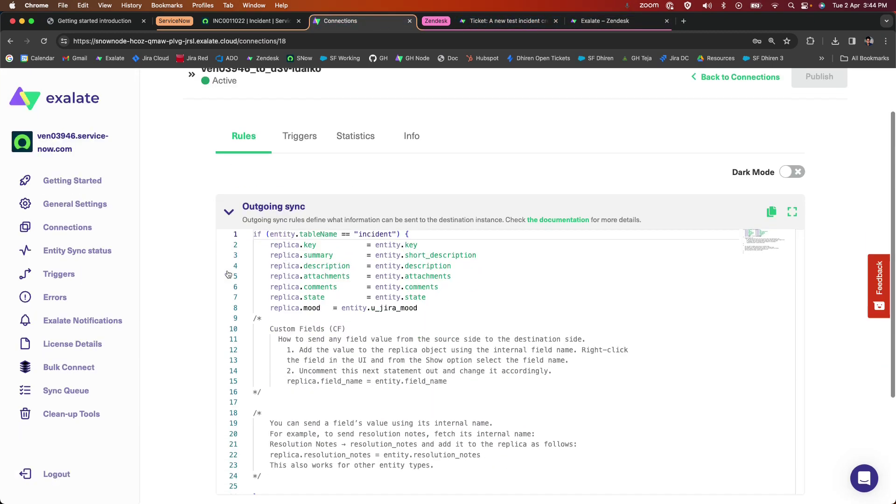
click(215, 368)
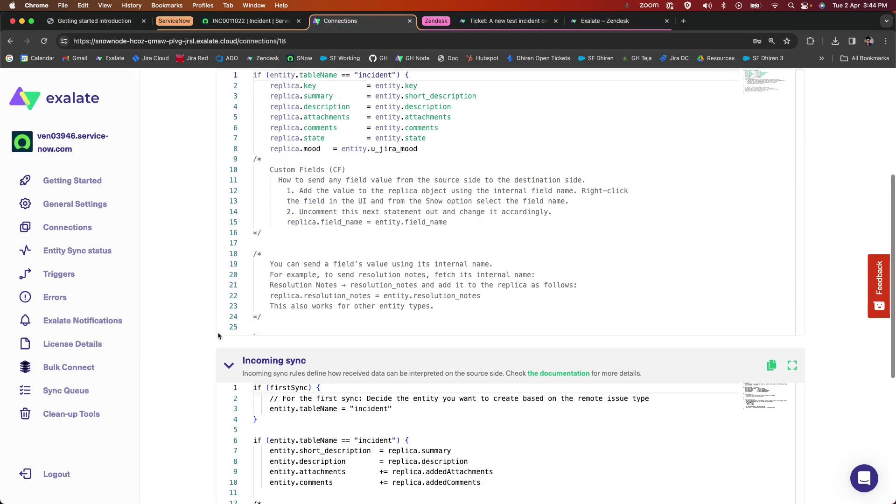
scroll(214, 322, down, 5)
click(303, 255)
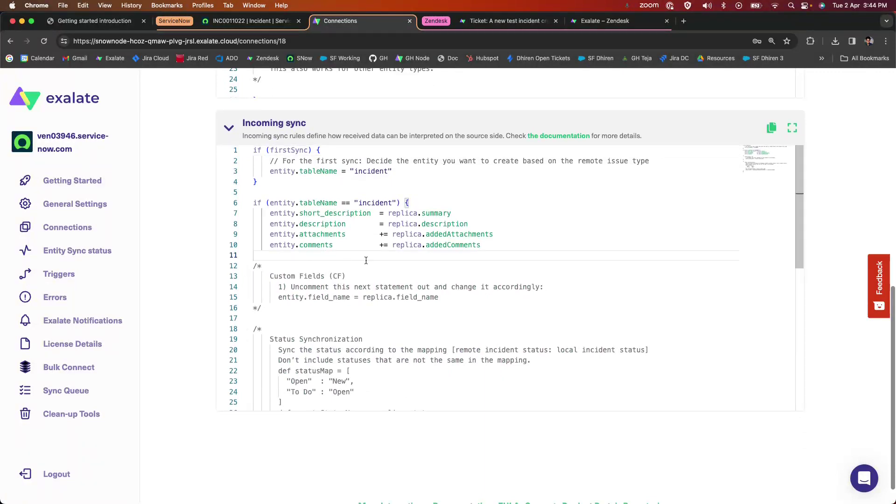
text(entity.)
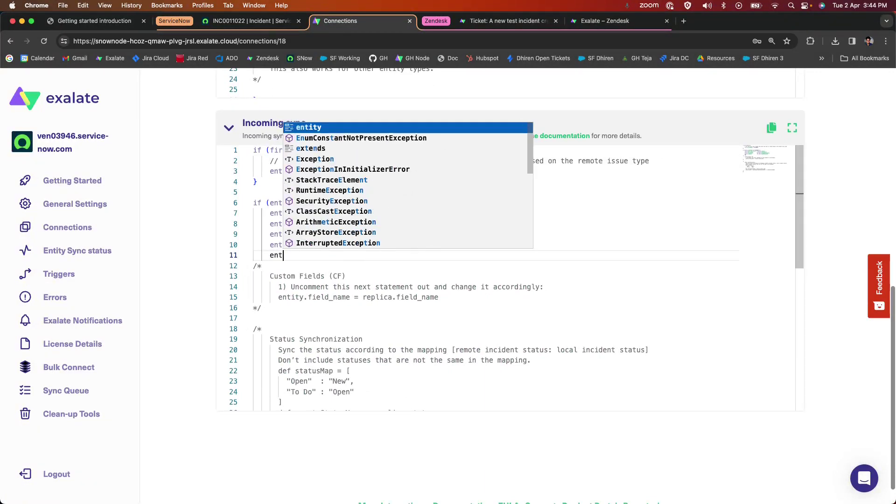
click(294, 275)
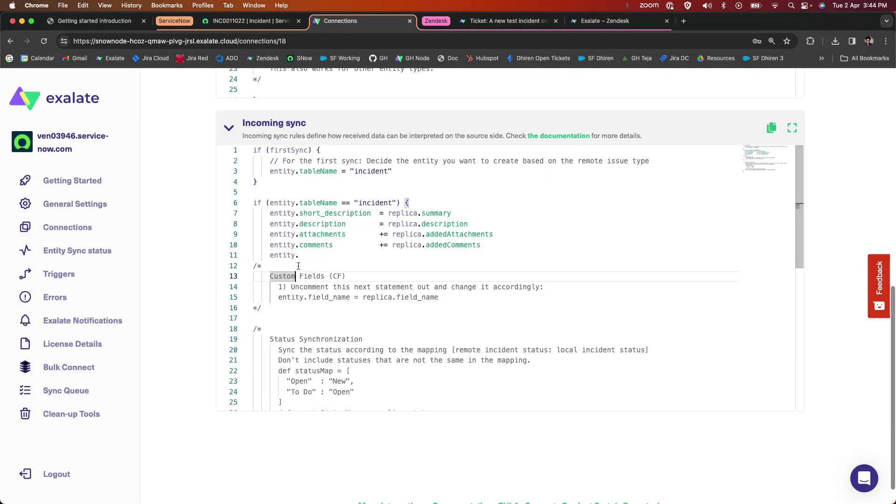
click(301, 254)
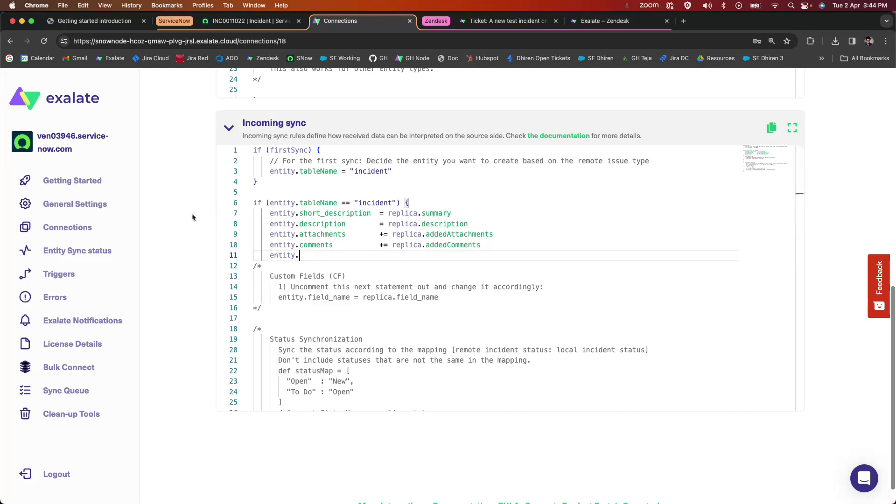
Copy .u_jira_mood from line 8 of ServiceNow's Outgoing sync and extend Incoming sync line 11 to entity.u_jira_mood
scroll(192, 214, up, 3)
scroll(196, 310, up, 5)
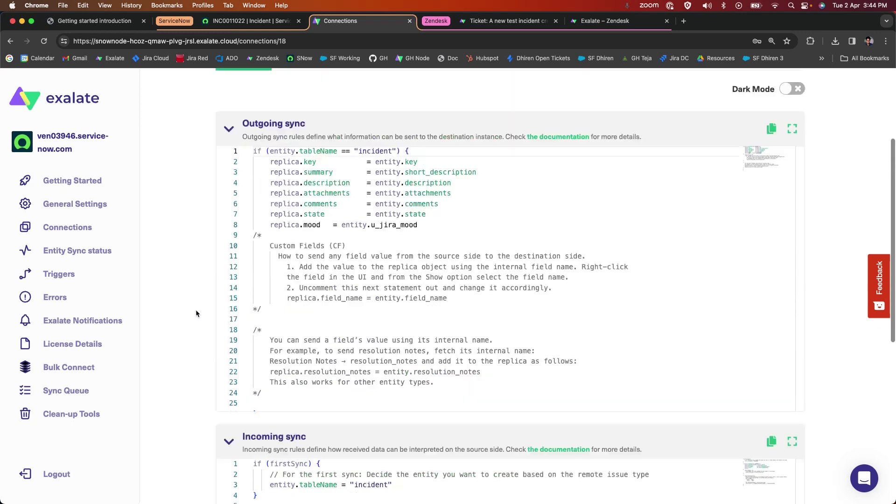
drag(420, 299, 362, 298)
key(cmd+c)
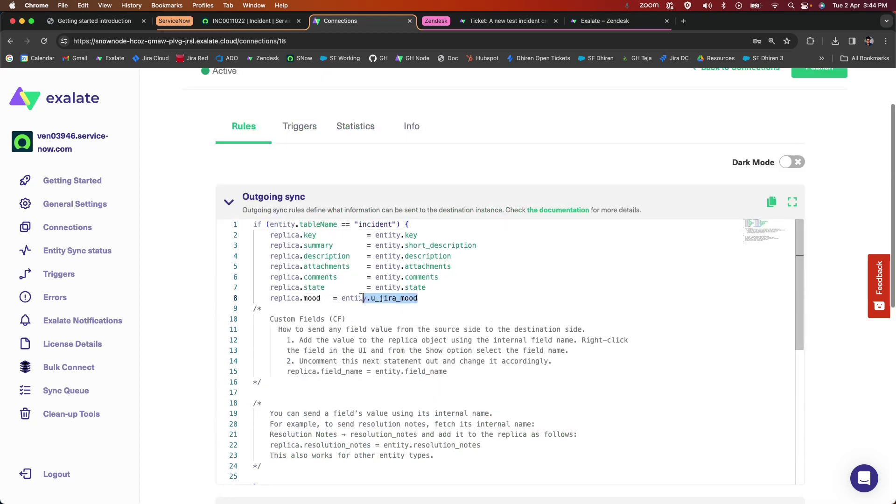
scroll(371, 298, down, 3)
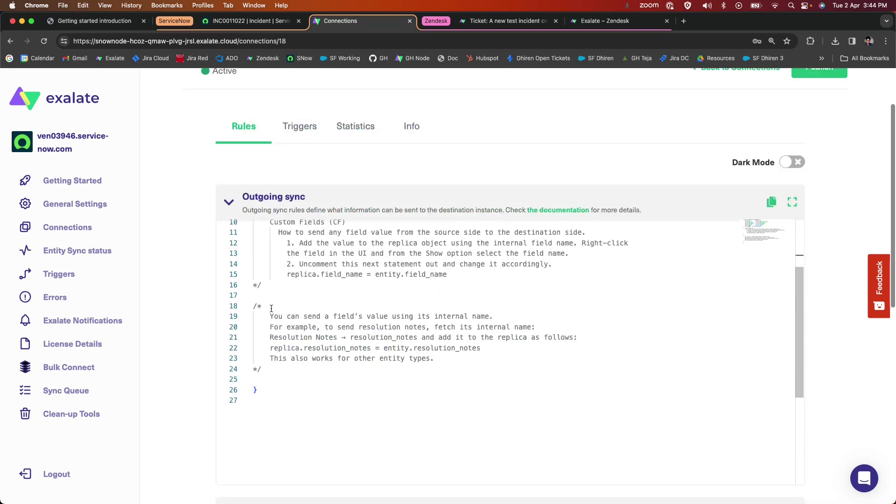
scroll(193, 317, down, 6)
click(309, 359)
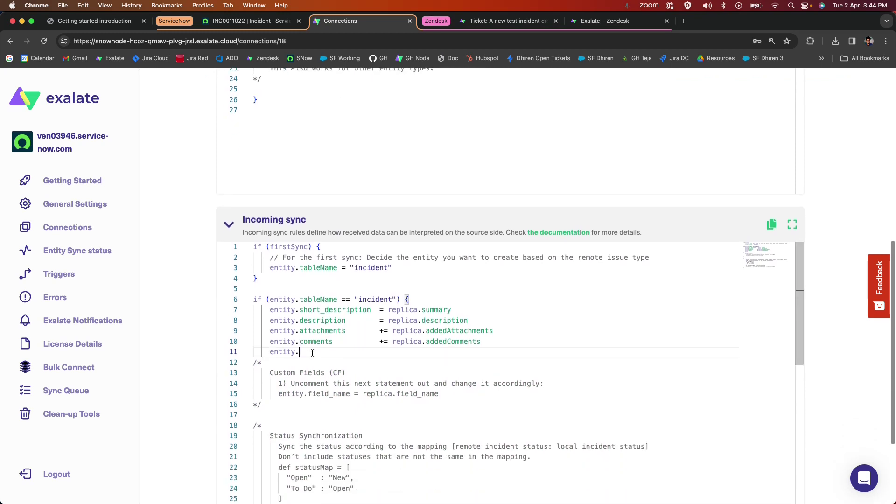
key(cmd+v)
Complete line 11 with = replica.customFields."Service Desk Ticket Number", copying the field name from Zendesk's Outgoing sync script
text(= rep)
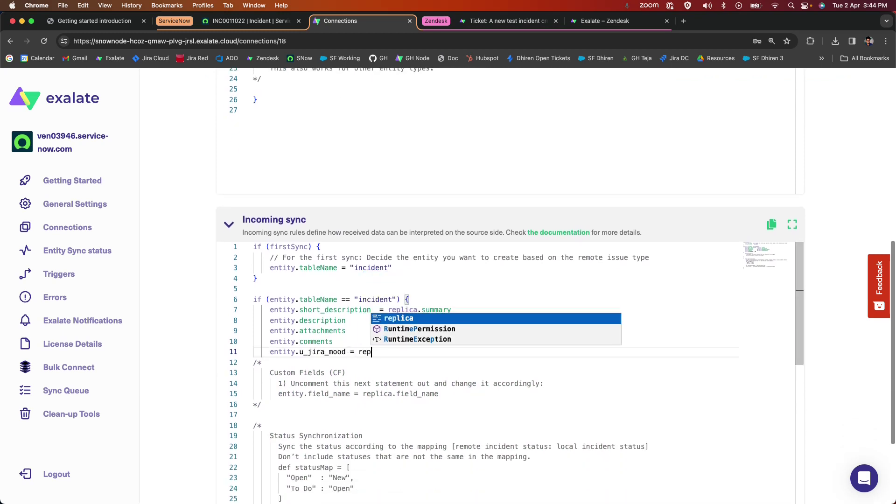
text(lica.customFiel)
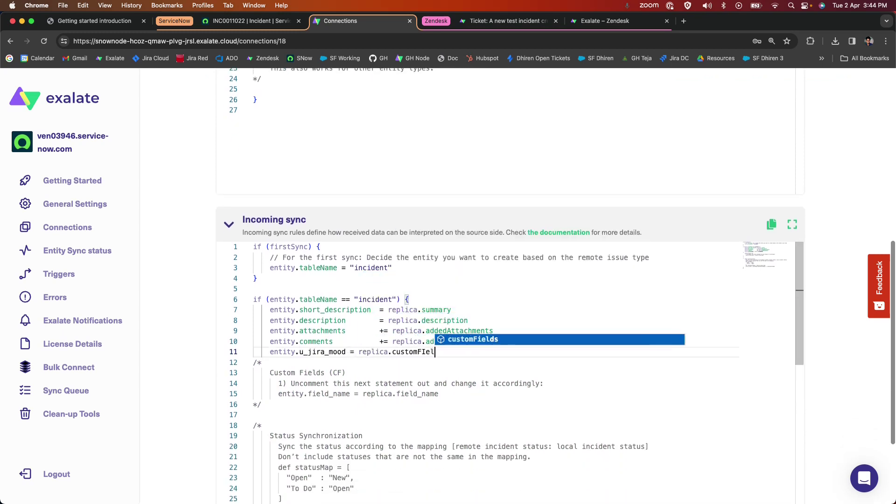
text(ds.")
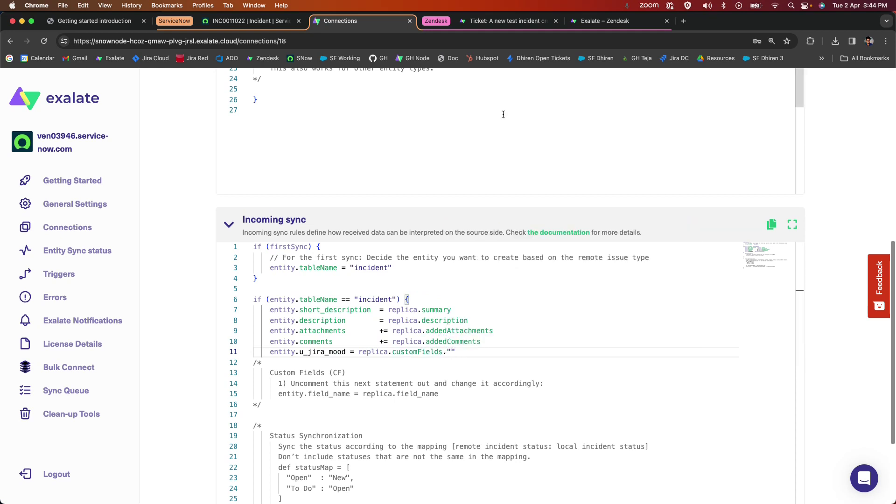
click(606, 21)
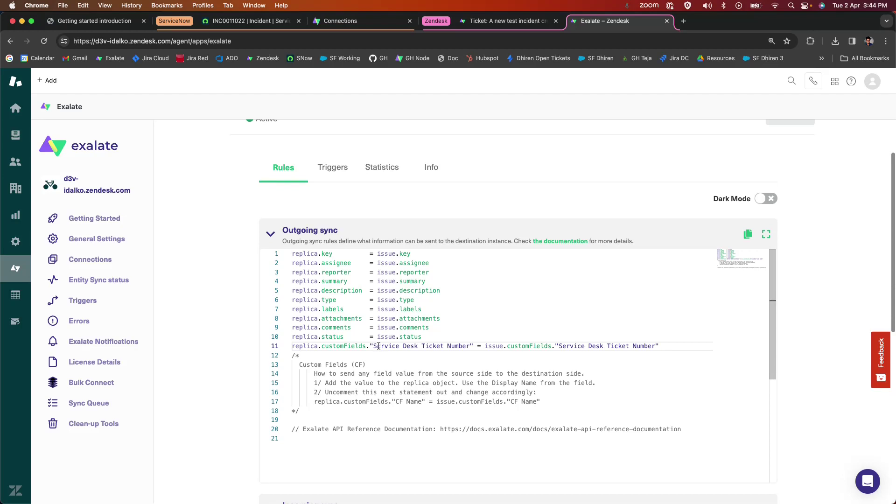
drag(374, 347, 471, 345)
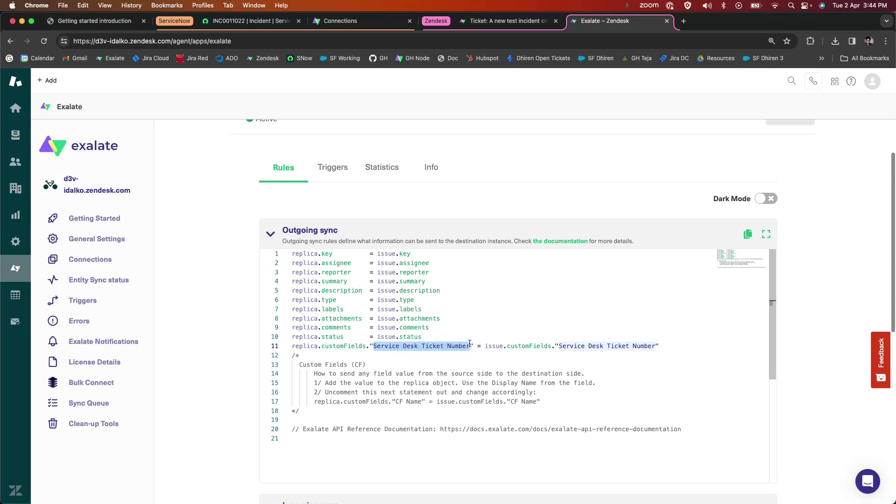
key(super+c)
click(362, 22)
key(super+v)
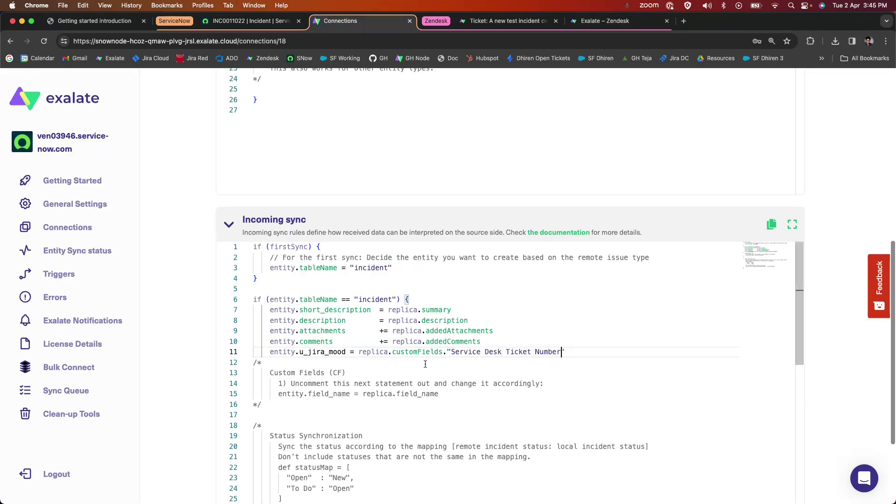
text(.value)
drag(592, 352, 271, 348)
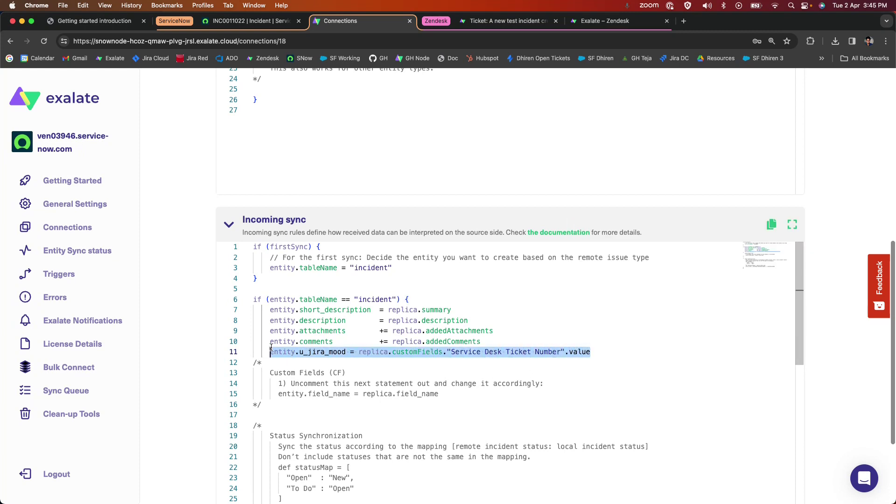
click(490, 341)
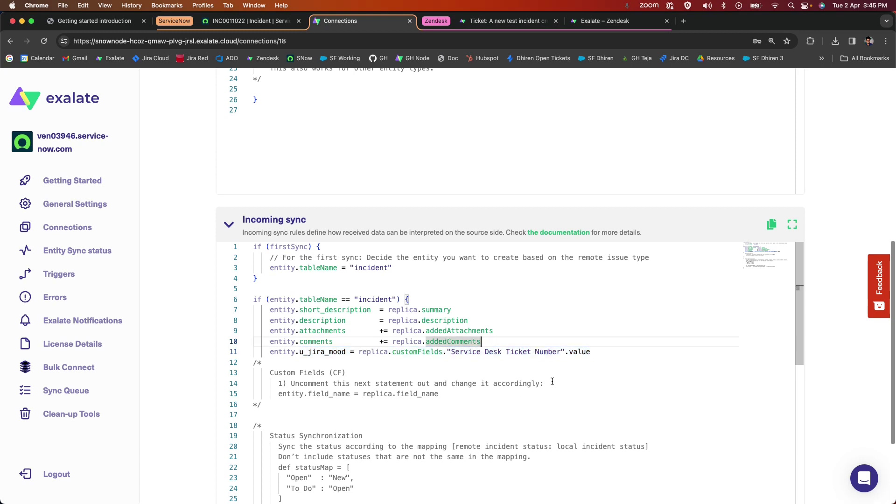
double_click(571, 352)
key(BackSpace)
key(BackSpace)
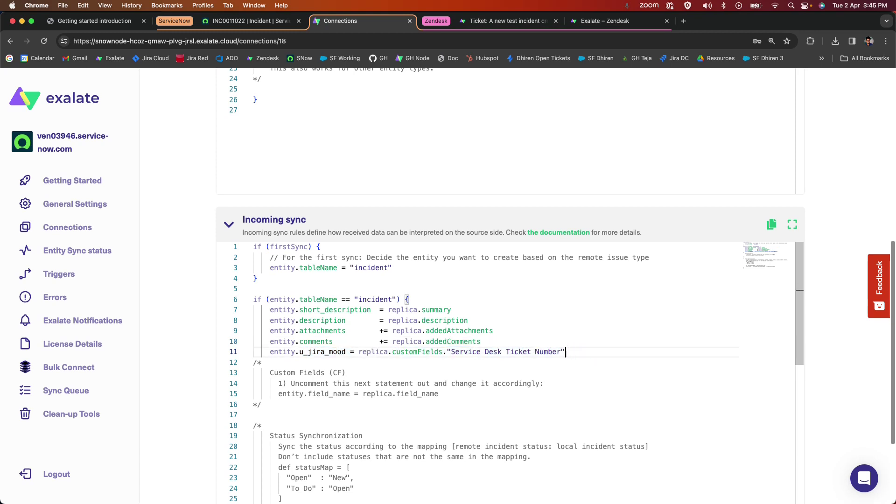
Review the field mapping on line 11 and publish ServiceNow's updated sync rules
drag(565, 352, 376, 352)
click(830, 311)
scroll(830, 312, up, 10)
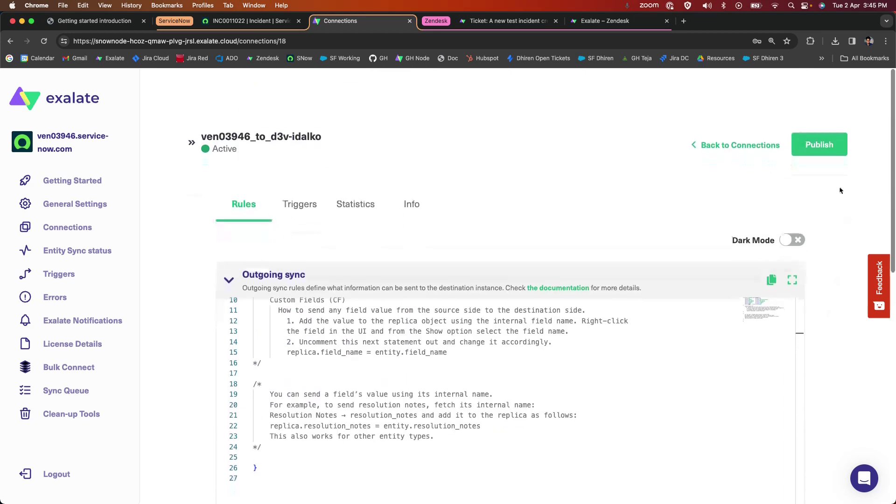
click(830, 149)
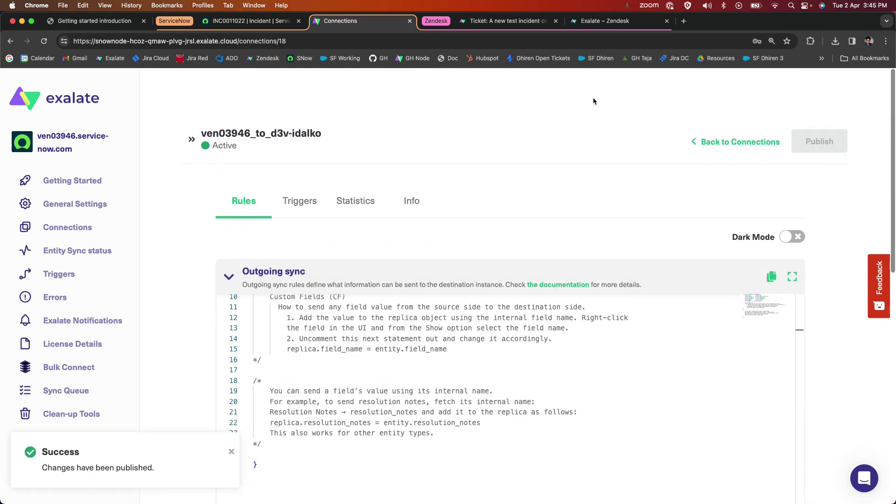
Set Service Desk Ticket Number on Zendesk ticket 2692 to "Happy happy happy" and submit the ticket as New
click(507, 20)
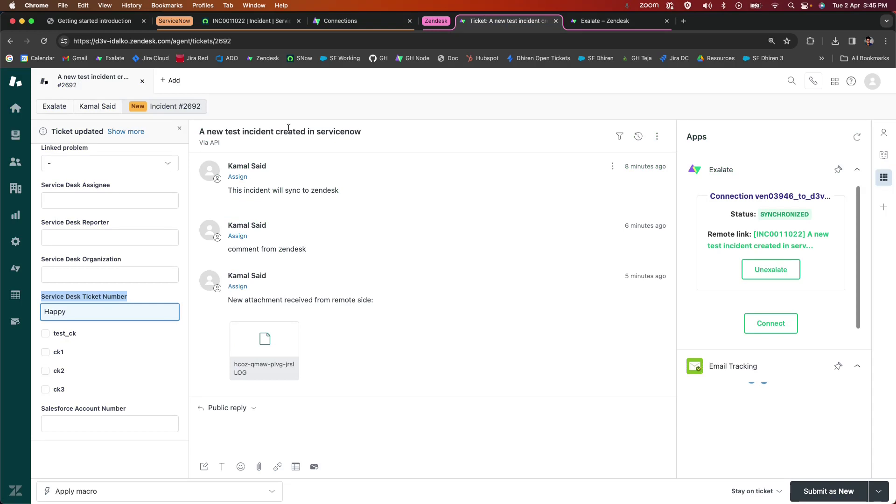
click(151, 311)
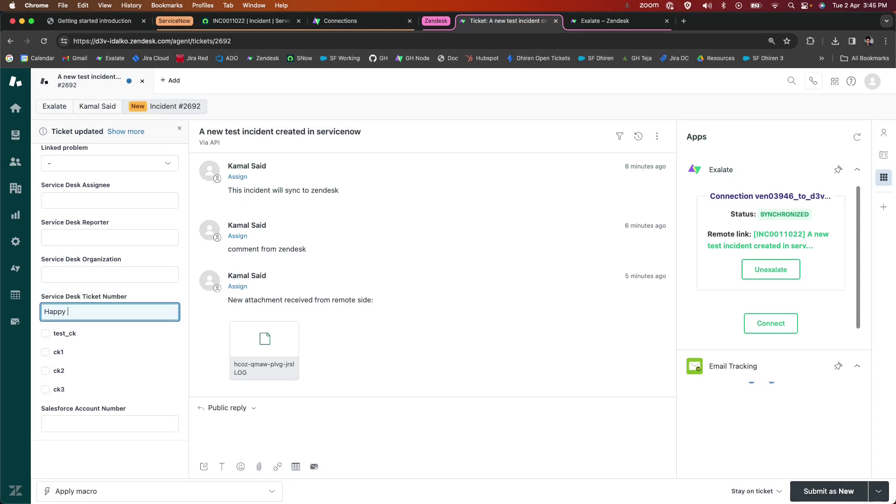
text(happy h)
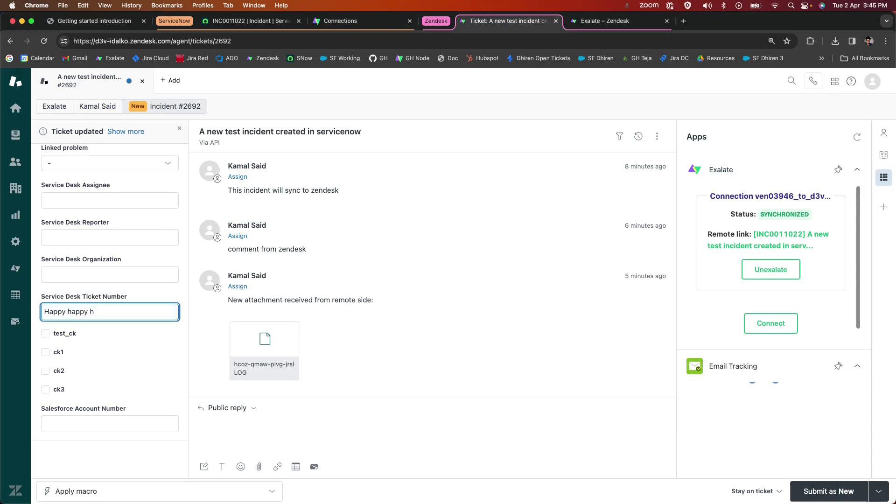
text(appy)
click(802, 490)
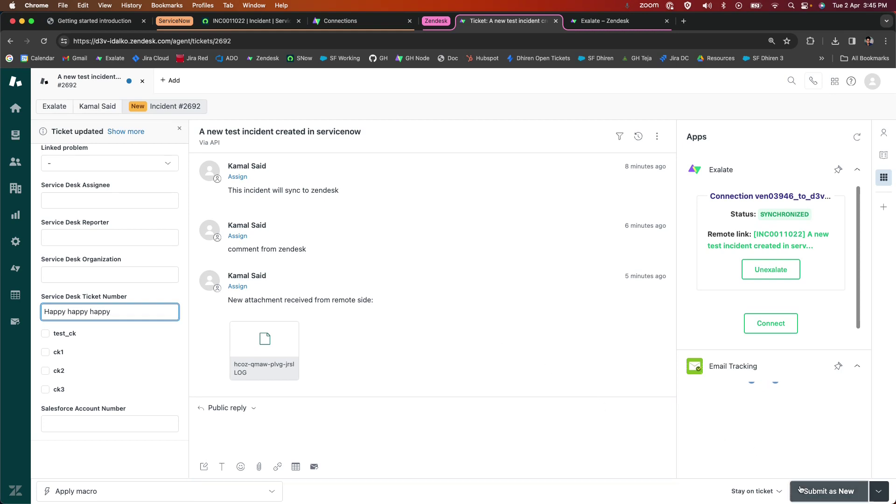
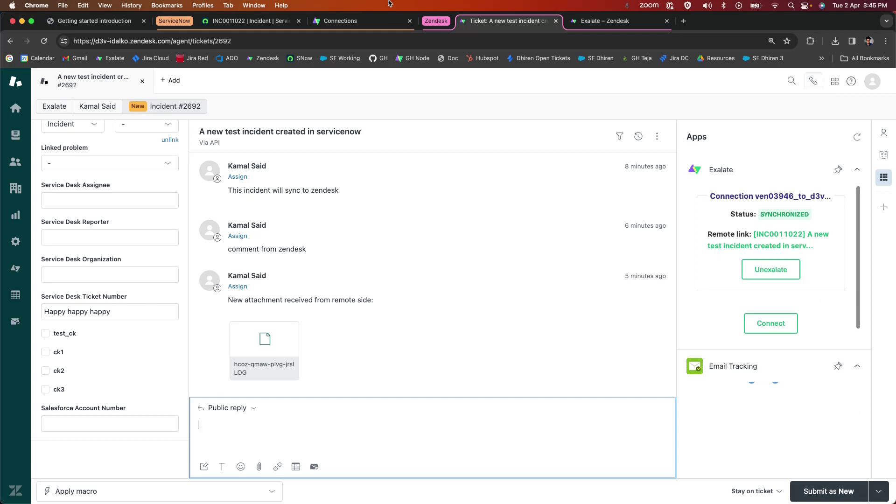
Check the Jira Mood field on ServiceNow incident INC0011022 for the value synced from Zendesk
click(333, 21)
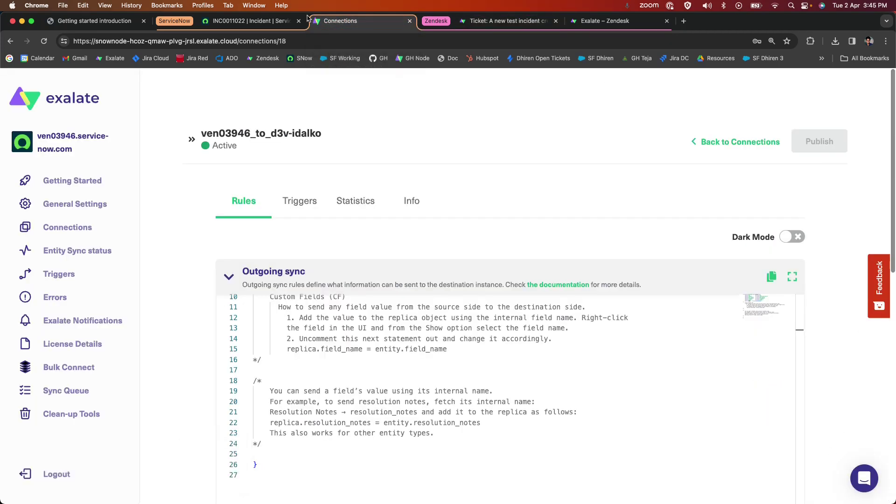
click(247, 21)
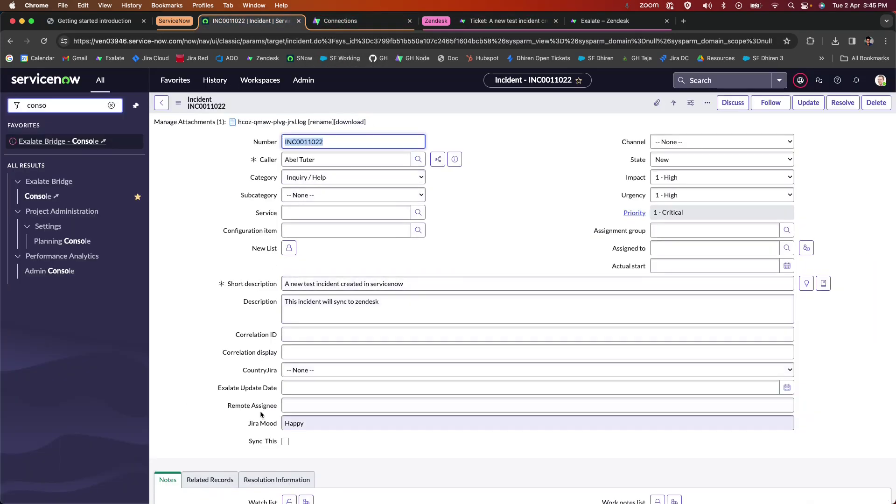
scroll(279, 364, down, 3)
double_click(331, 363)
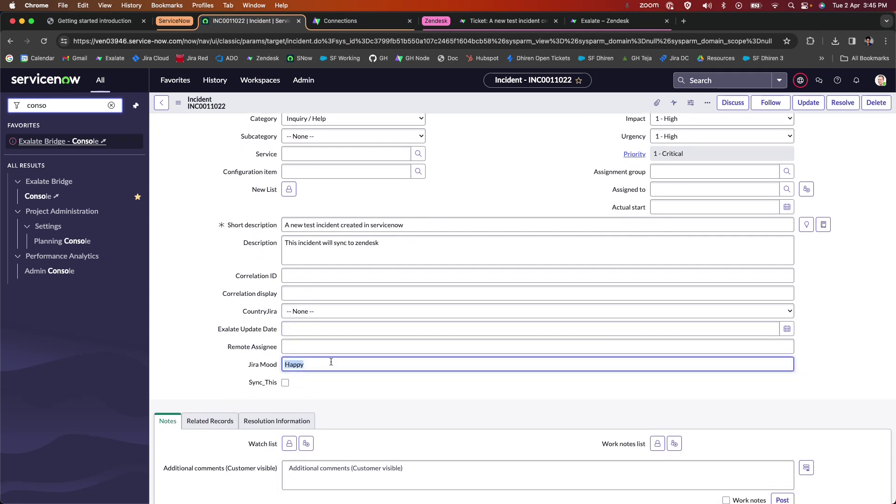
Check the synchronization errors in ServiceNow's Exalate console and refresh the error list
click(343, 26)
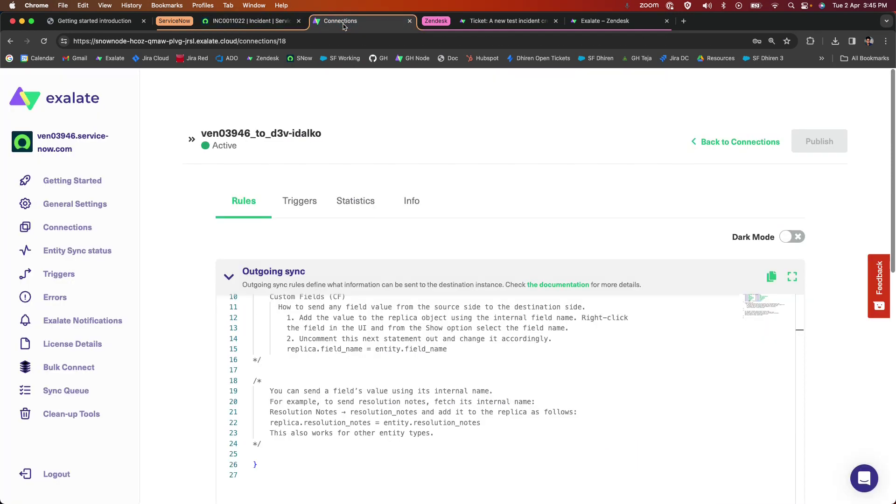
click(75, 304)
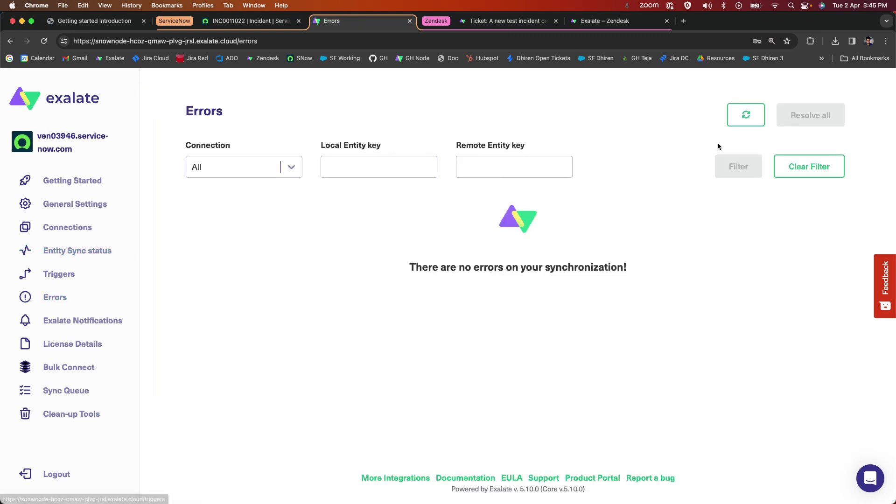
click(746, 115)
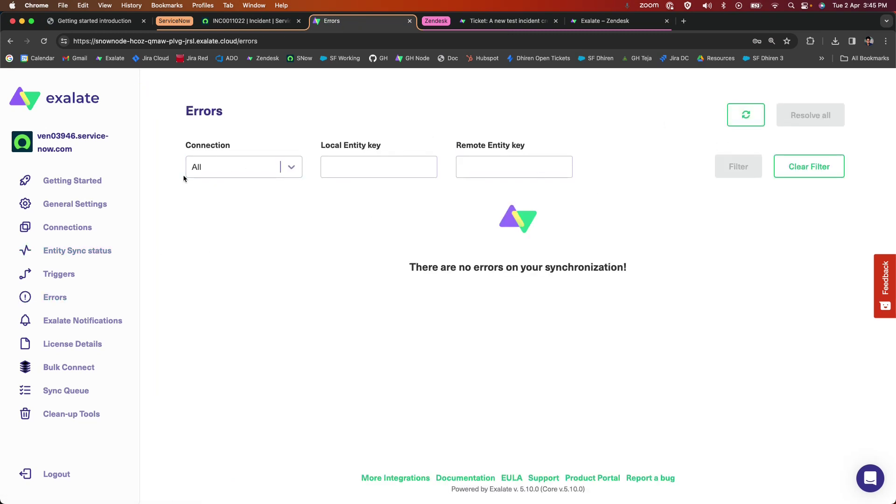
Check the last sync of the ven03946_to_d3v-idalko connection in ServiceNow's Exalate connection list
click(70, 228)
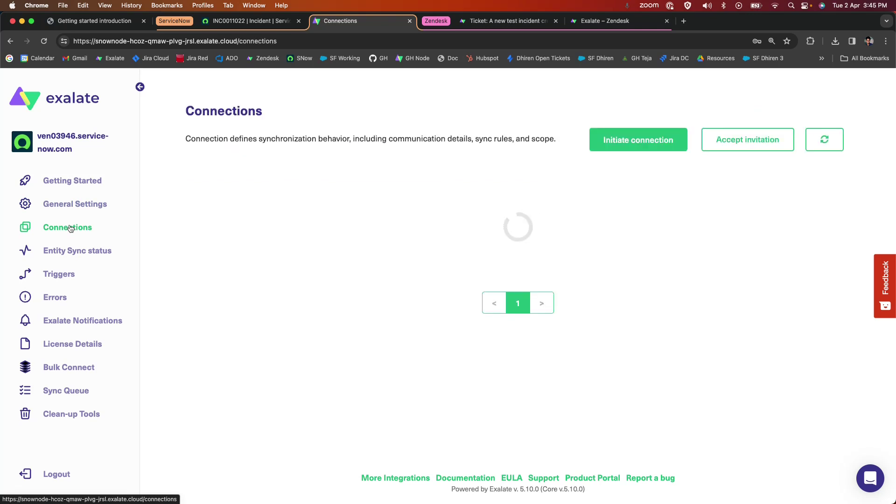
scroll(732, 195, down, 3)
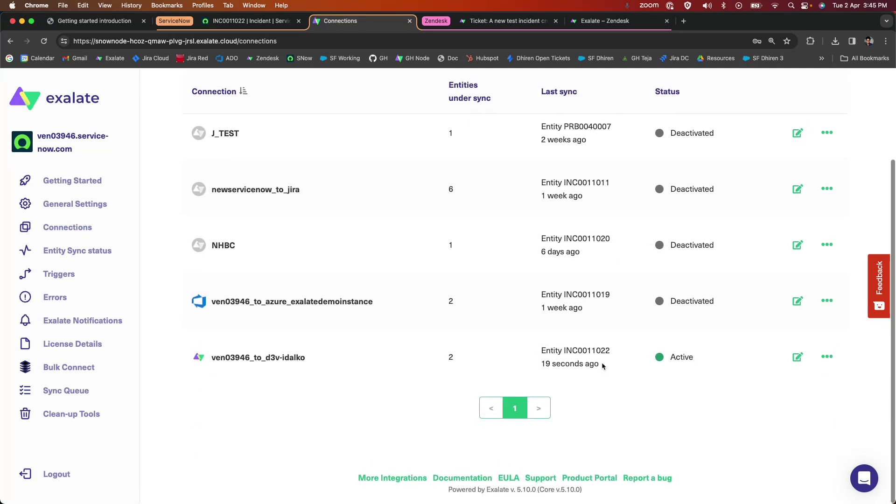
scroll(752, 292, up, 3)
scroll(752, 295, down, 3)
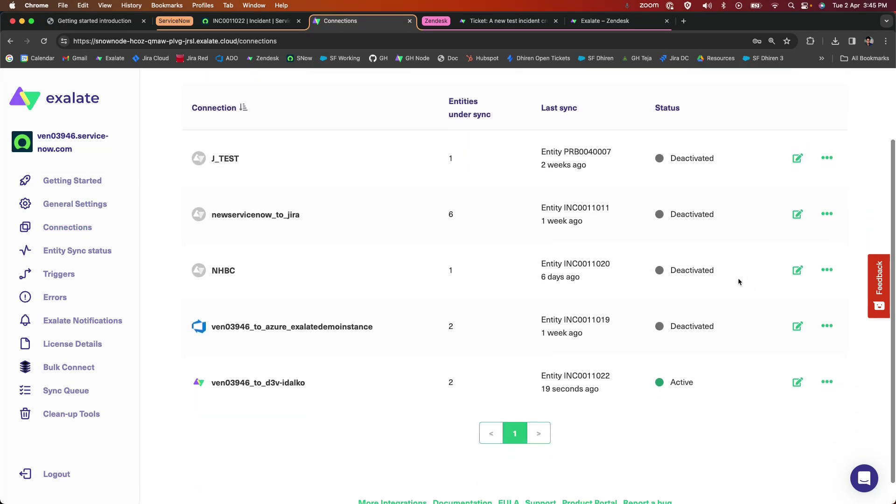
Compare the ven03946_to_d3v-idalko connection's last sync entry with the Jira Mood field on ServiceNow incident INC0011022
scroll(738, 280, up, 3)
click(839, 136)
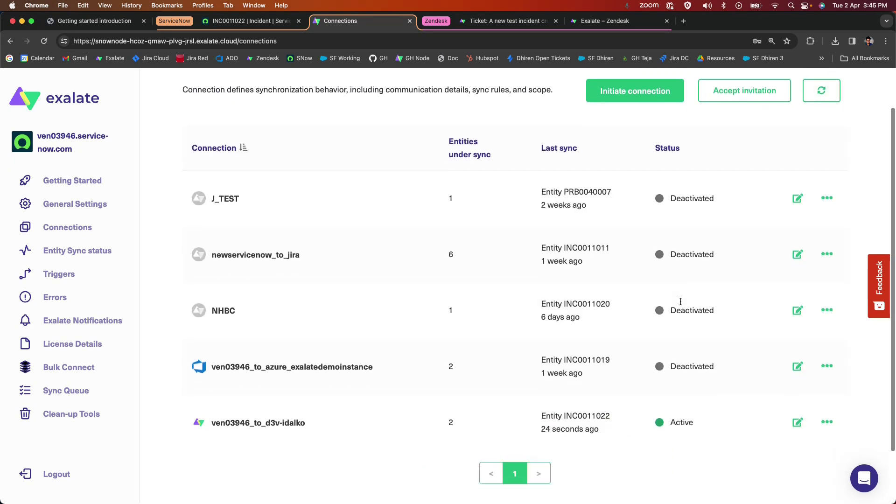
scroll(570, 304, down, 2)
drag(542, 350, 600, 365)
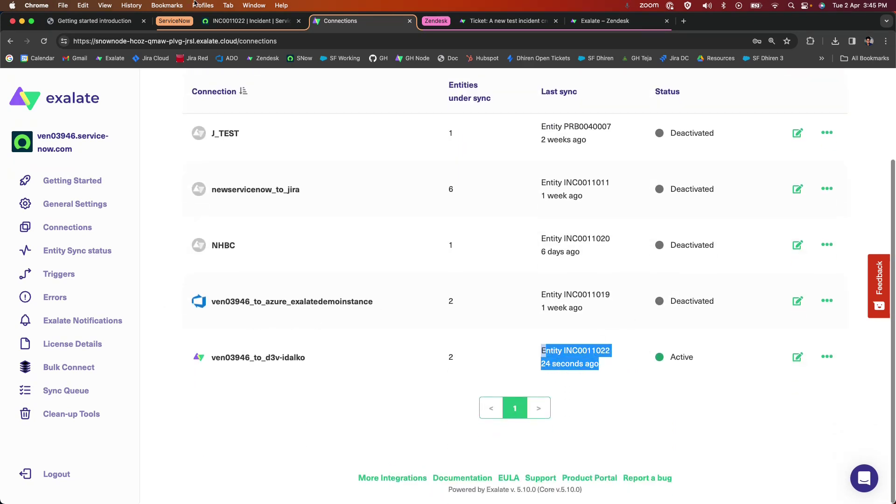
click(242, 20)
click(308, 364)
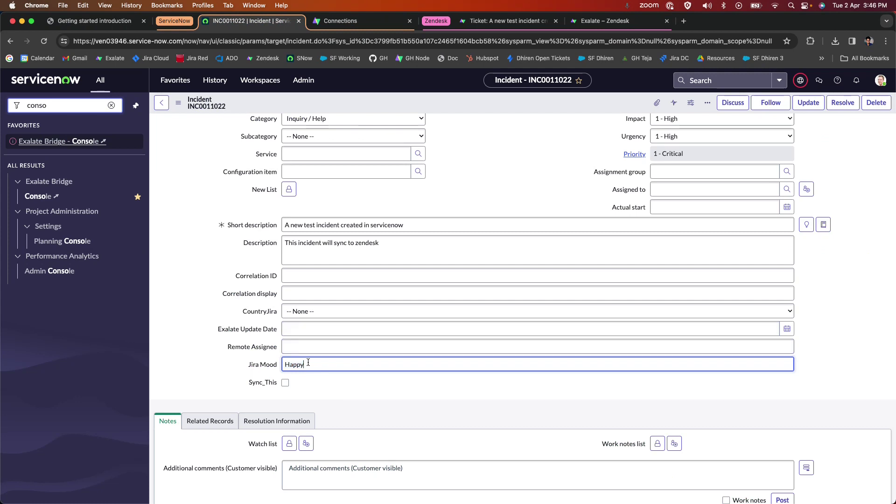
double_click(295, 365)
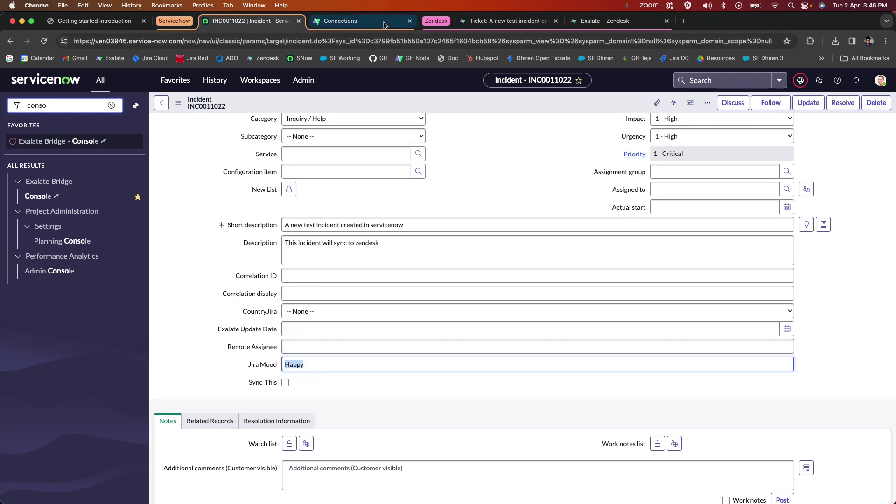
Add debug.error("Why happy happy happy wasn't printed?") above the u_jira_mood line in the incoming sync rules of ServiceNow's ven03946_to_d3v-idalko connection
click(348, 21)
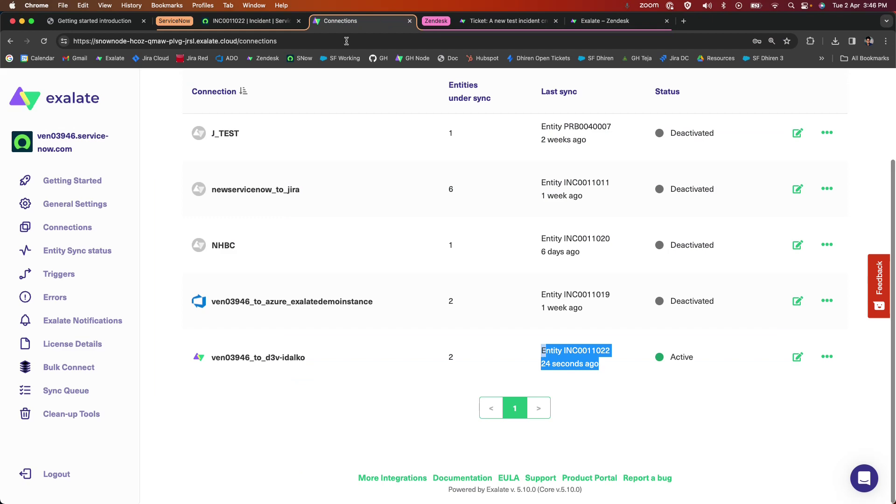
click(798, 356)
scroll(338, 243, down, 5)
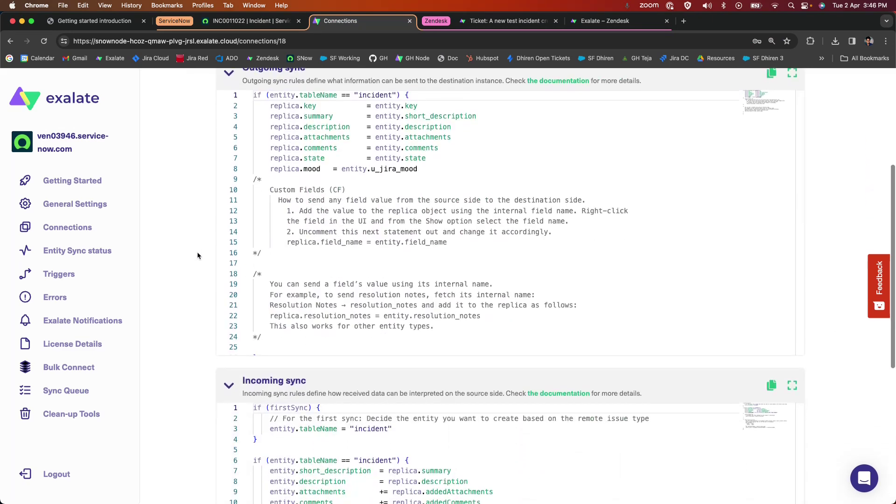
scroll(198, 256, down, 5)
click(542, 262)
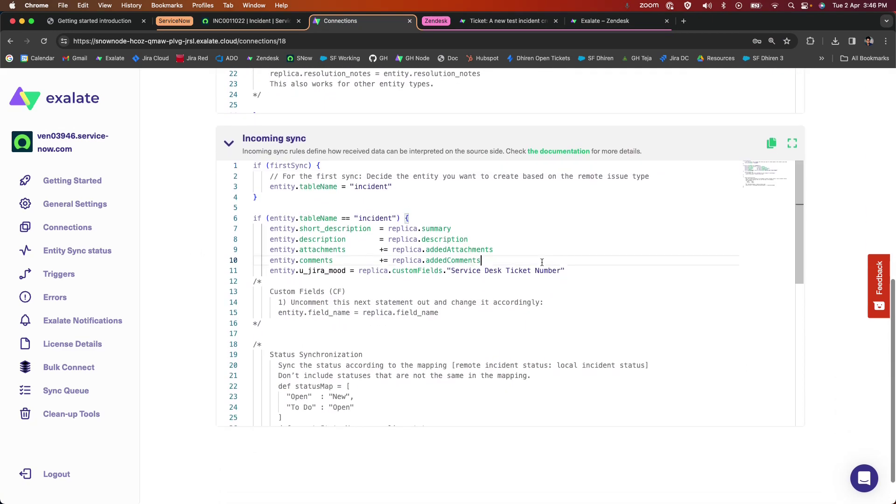
key(Return)
text(de)
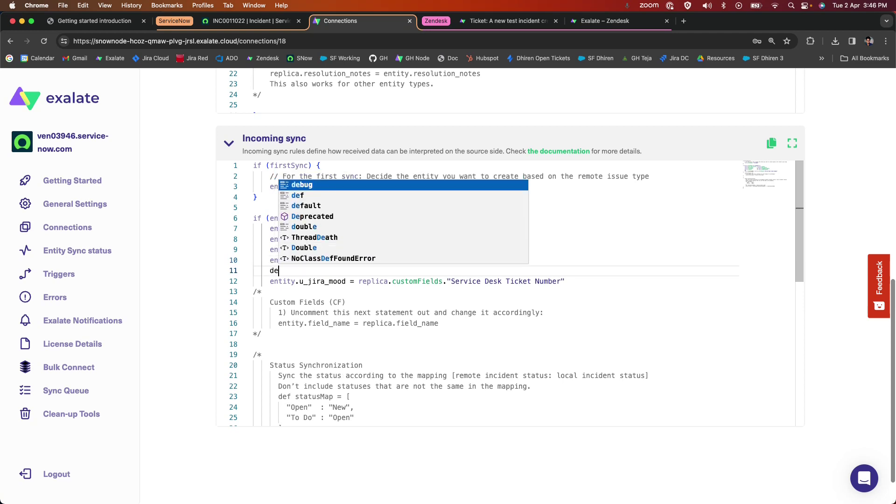
text(bug.error()
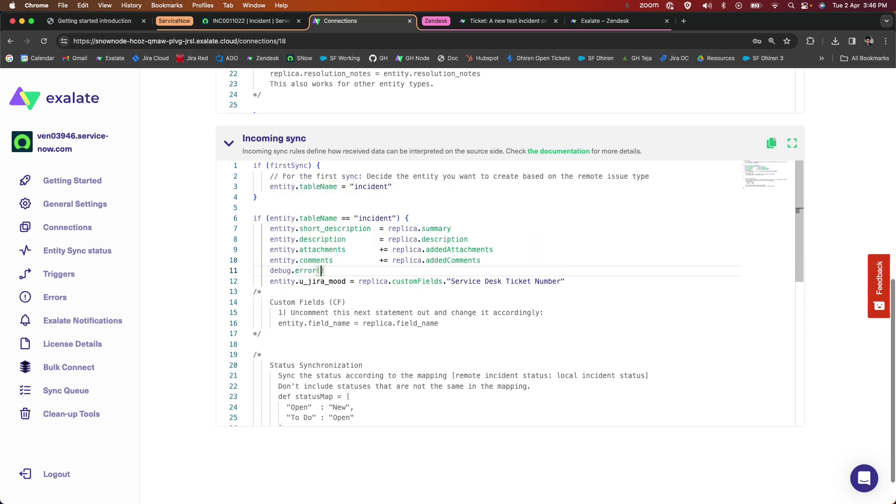
text("Why happy happy happy )
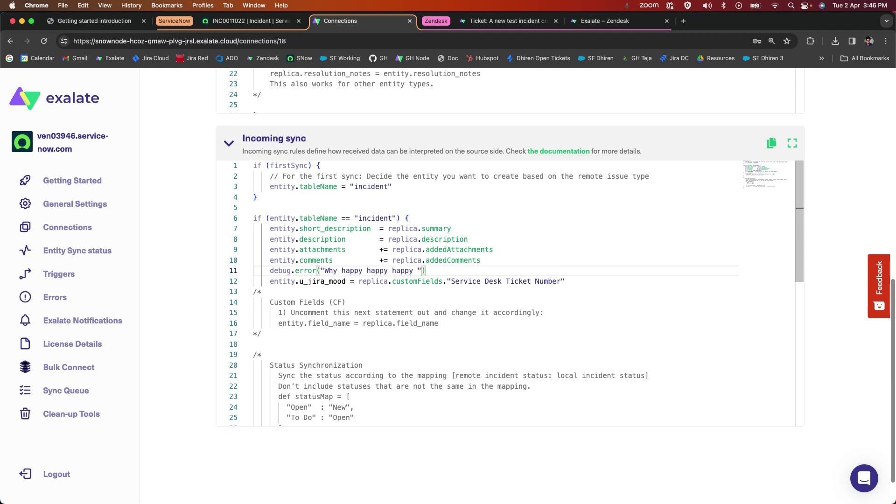
text(wasn't printed)
Publish the edited sync rules of the ven03946_to_d3v-idalko connection
scroll(853, 240, up, 10)
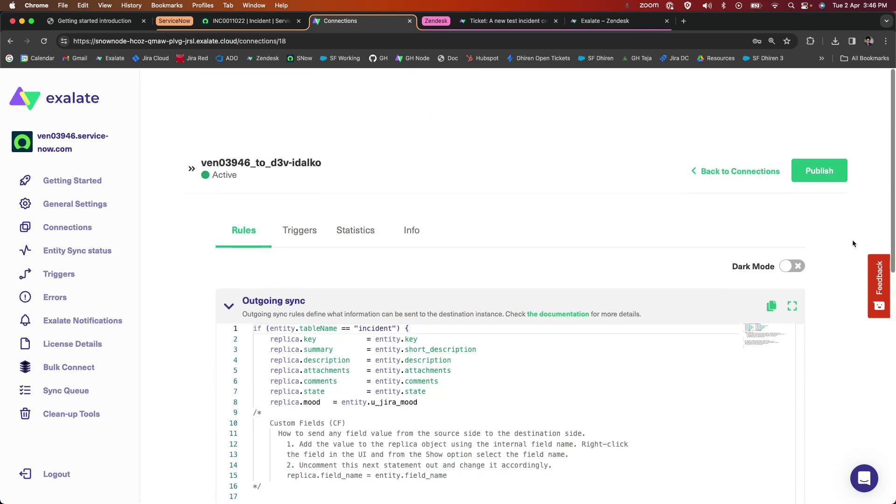
scroll(853, 240, down, 1)
click(820, 141)
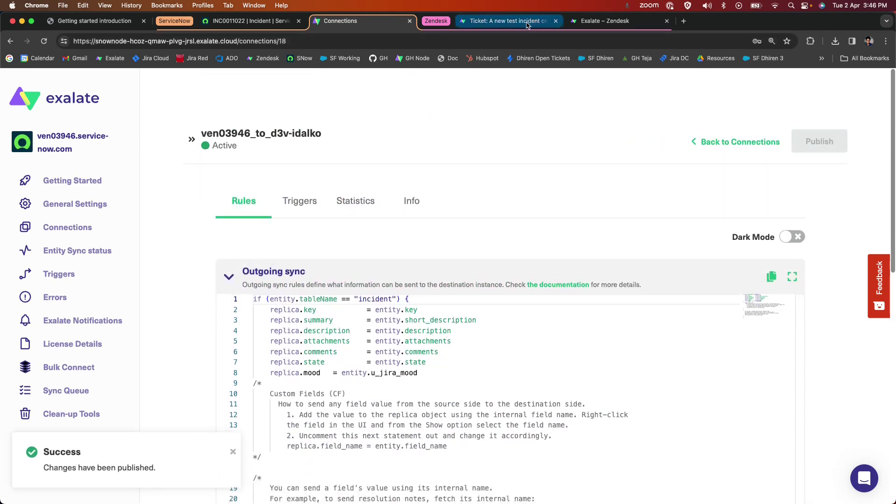
Set Service Desk Ticket Number on Zendesk ticket 2692 to "Happy happy happy!!" and submit the ticket as New
click(526, 23)
click(118, 311)
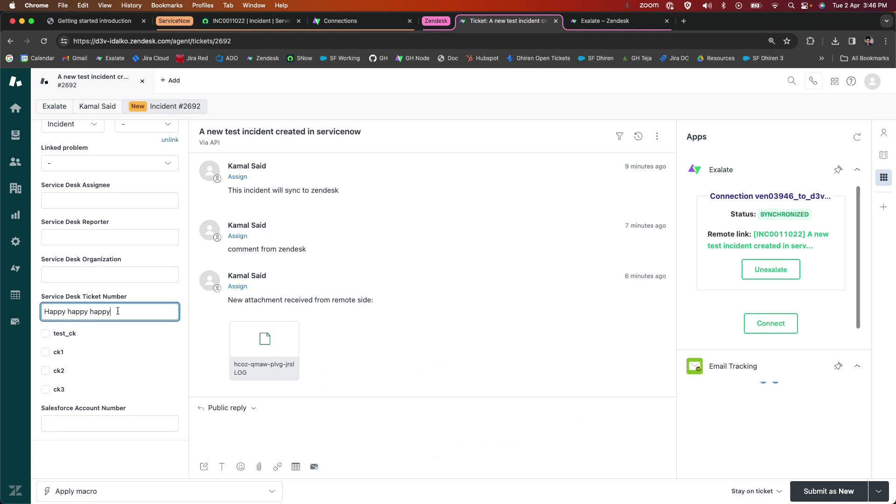
text(!!)
click(797, 491)
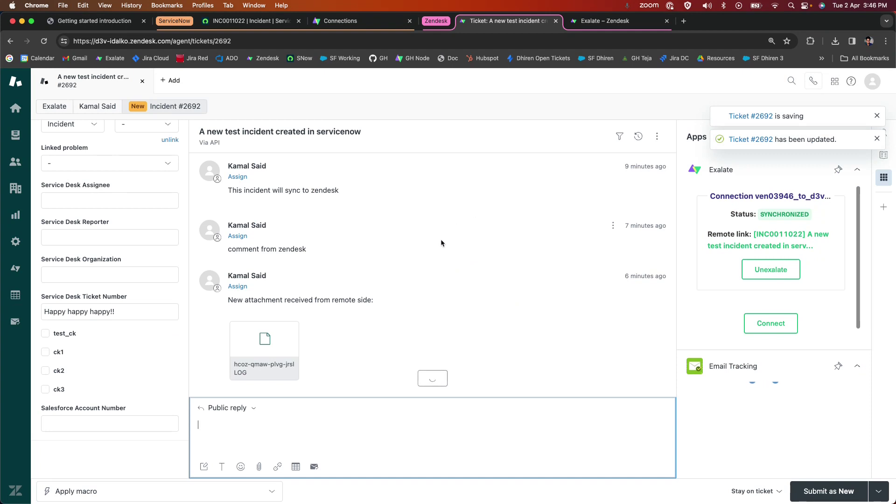
Refresh the error list in ServiceNow's Exalate console and read the sync error message for incident INC0011022
click(340, 21)
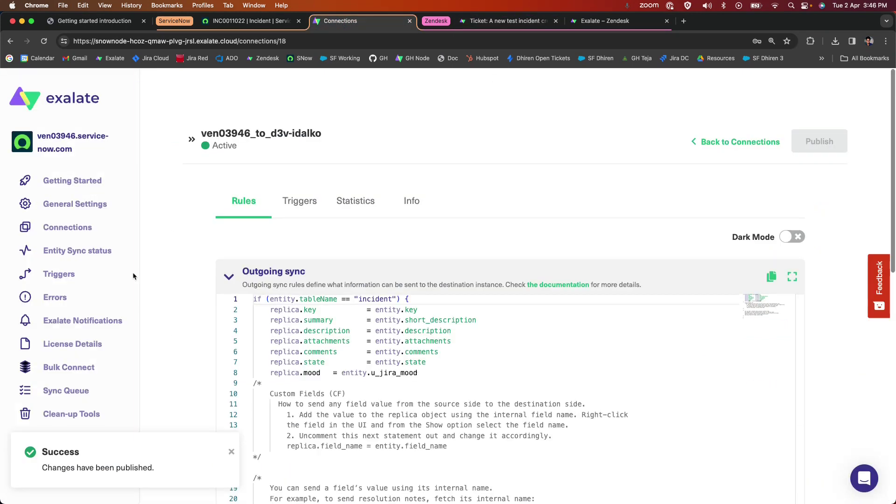
click(55, 298)
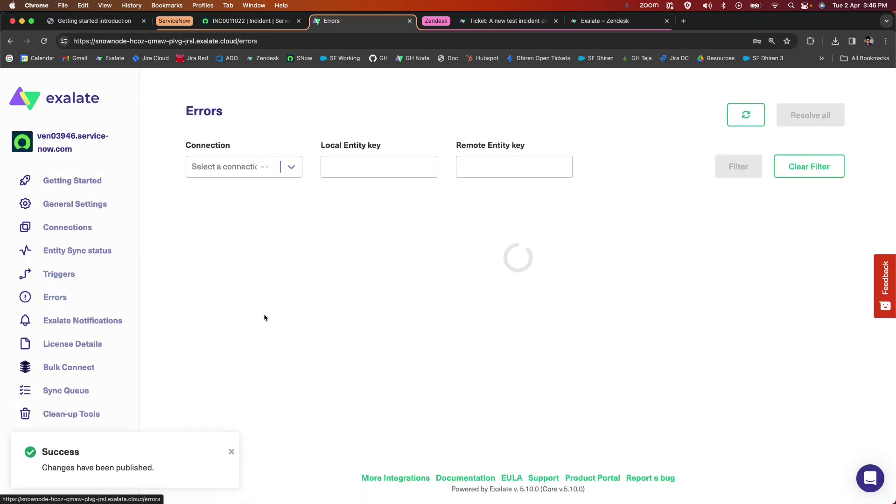
click(745, 121)
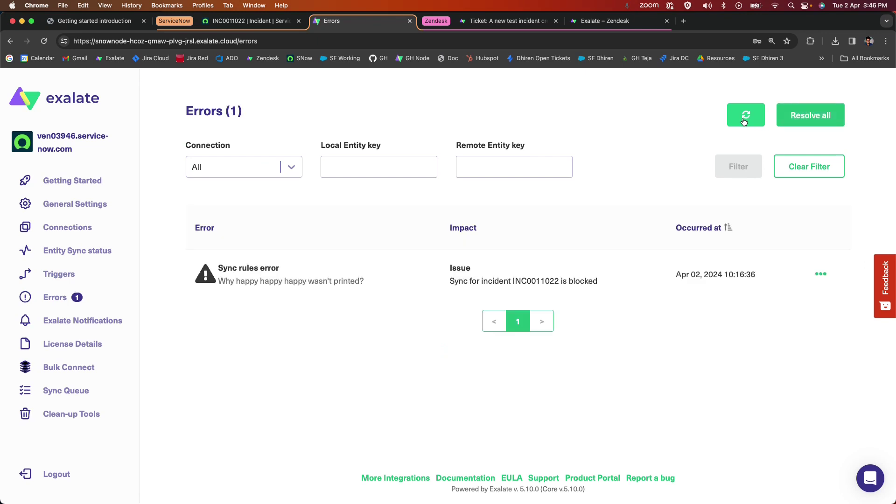
drag(220, 284, 381, 282)
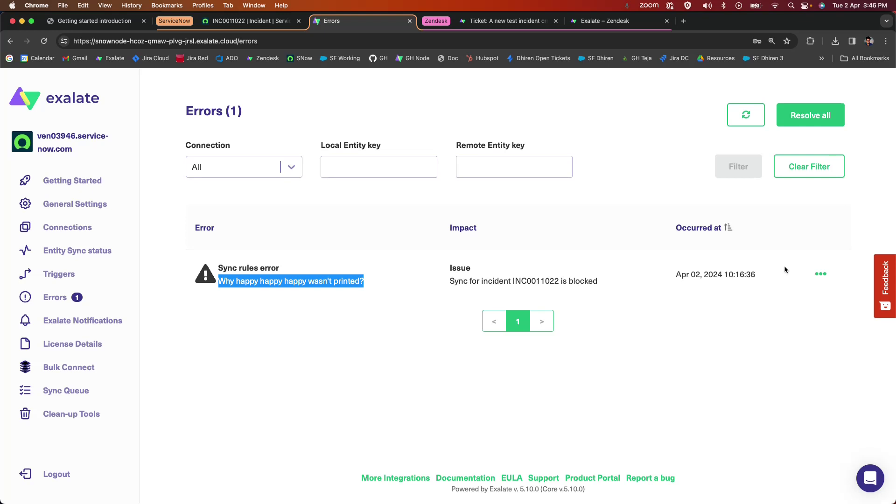
Open the details of the incident's sync rules error and show its remote replica
click(821, 274)
click(823, 290)
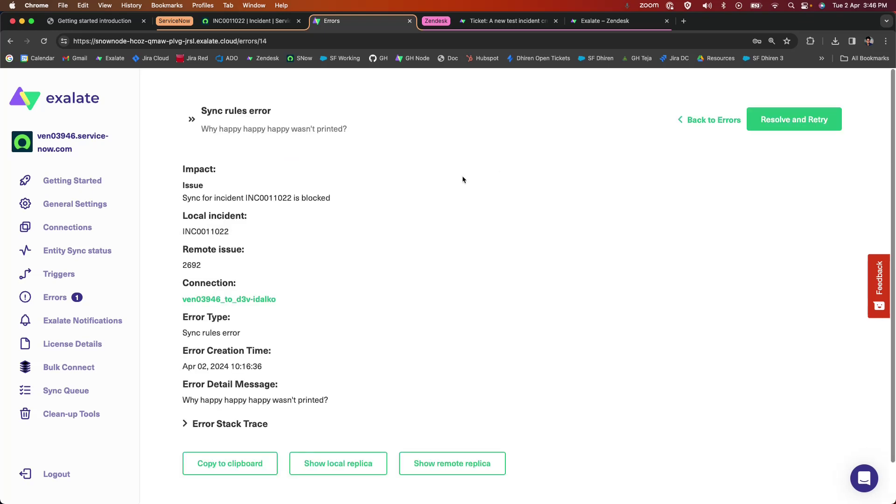
scroll(463, 179, down, 2)
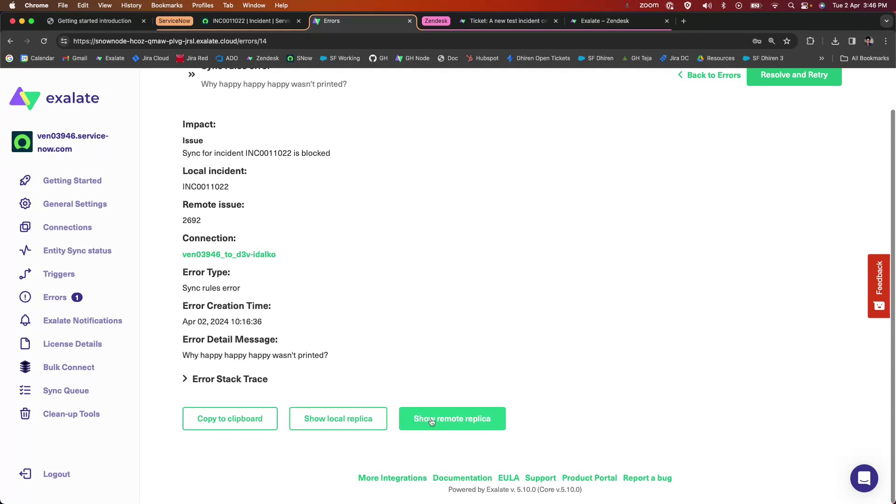
click(483, 420)
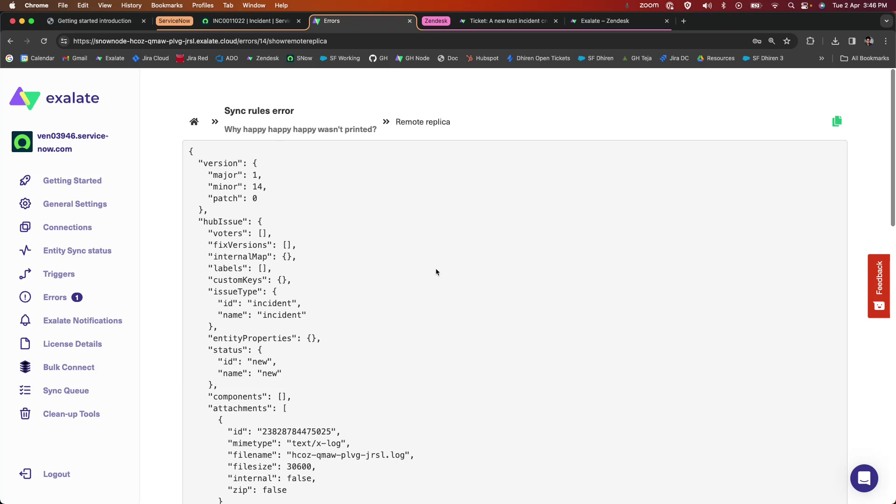
Search the remote replica for "happy hap" and locate the value line of the Service Desk Ticket Number field
scroll(348, 286, down, 2)
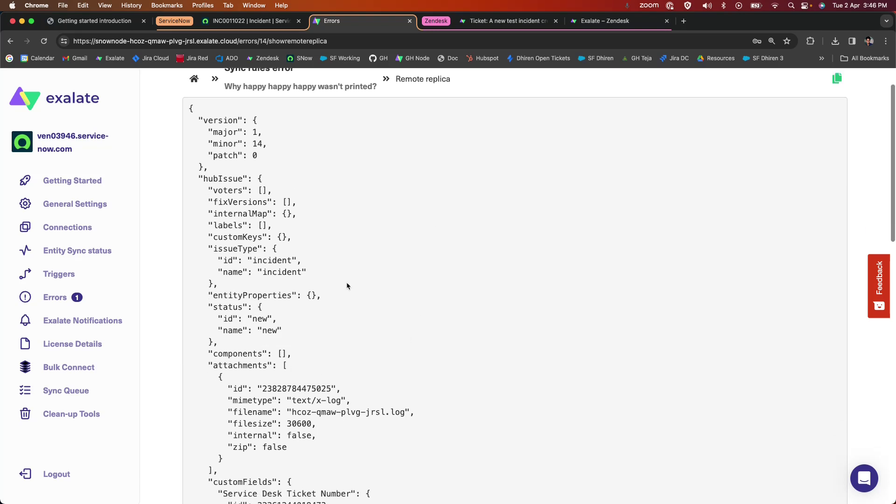
key(super+f)
text(happy hao)
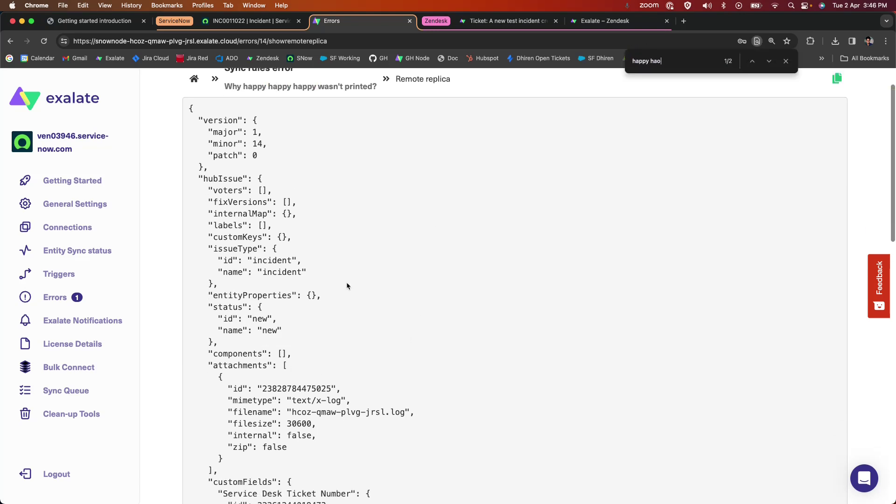
text(p)
key(BackSpace)
key(BackSpace)
text(p)
key(Return)
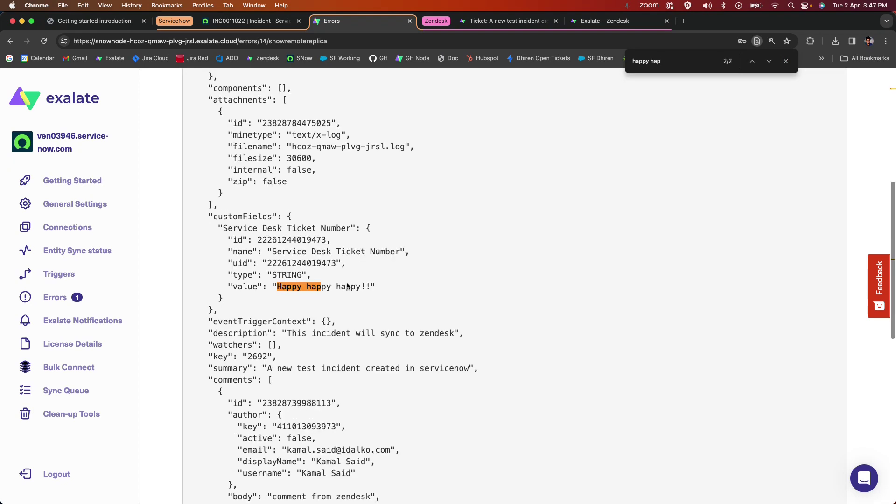
drag(228, 287, 377, 288)
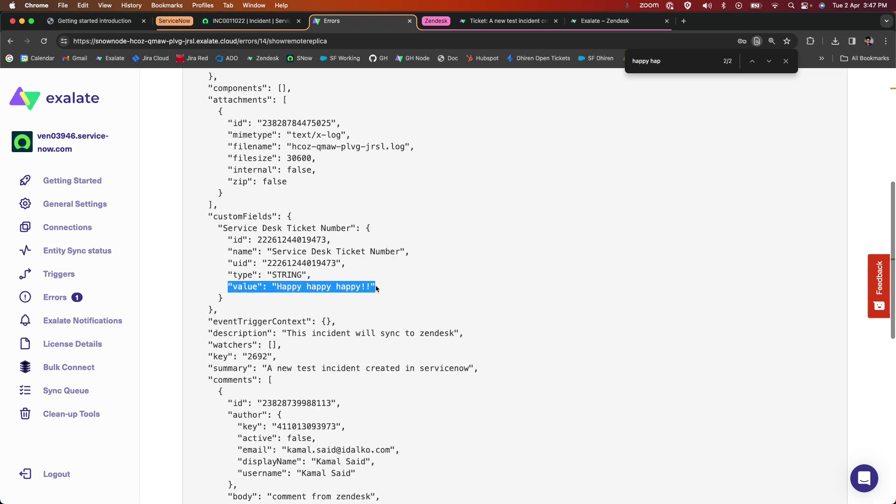
Examine how the remote replica nests the value key under customFields and Service Desk Ticket Number
click(277, 216)
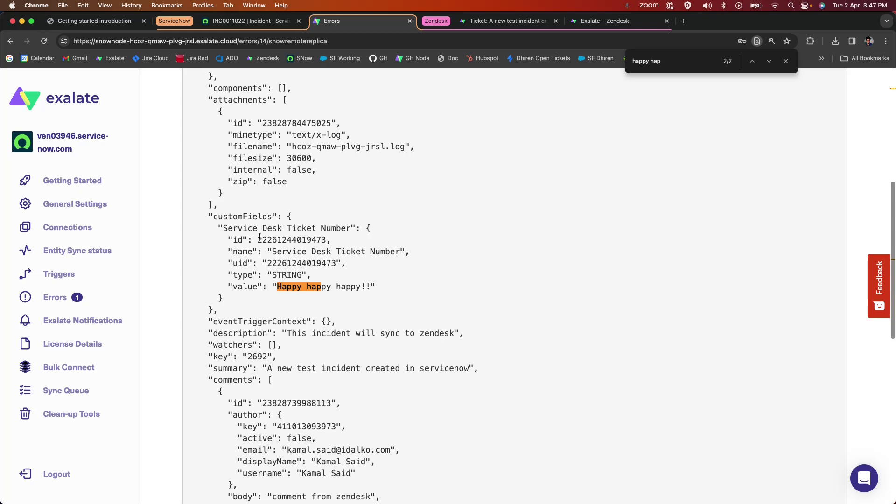
drag(213, 206, 258, 308)
click(258, 309)
drag(215, 217, 356, 224)
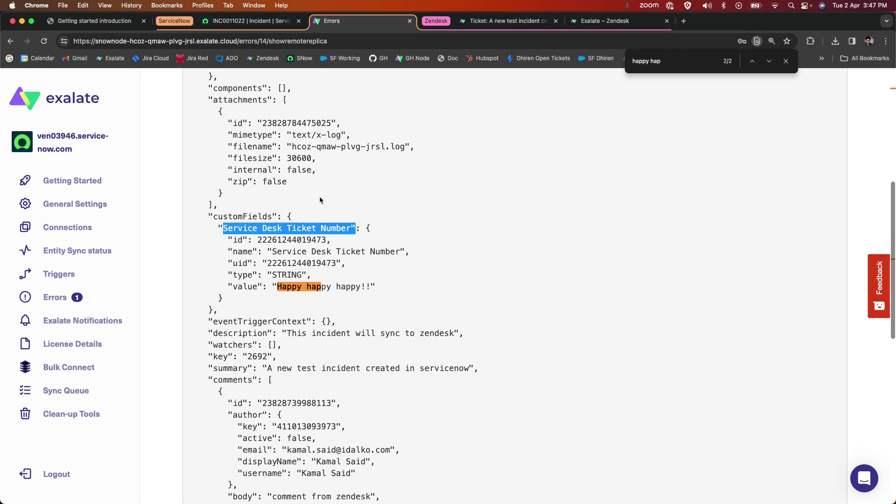
drag(229, 287, 270, 287)
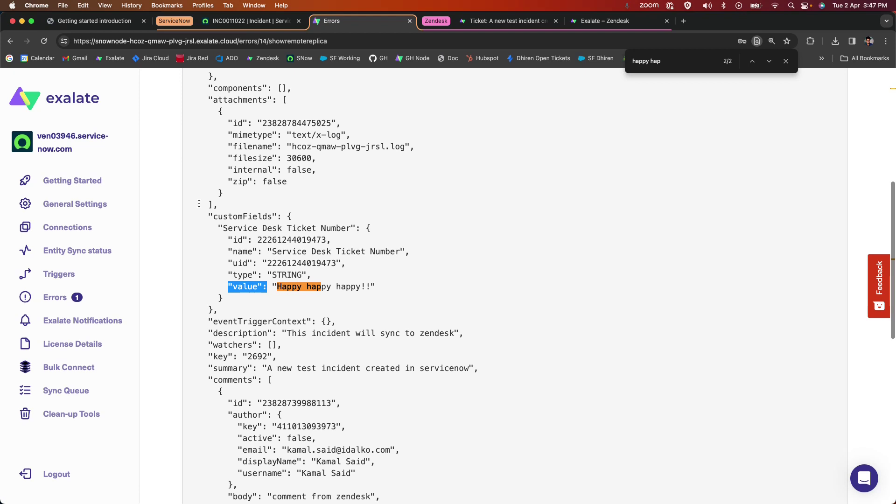
drag(213, 216, 275, 216)
drag(221, 228, 350, 228)
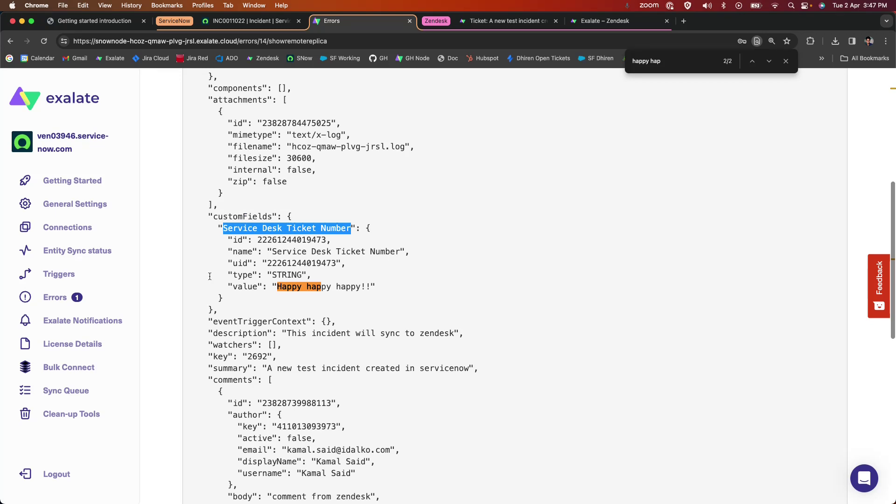
drag(232, 288, 253, 288)
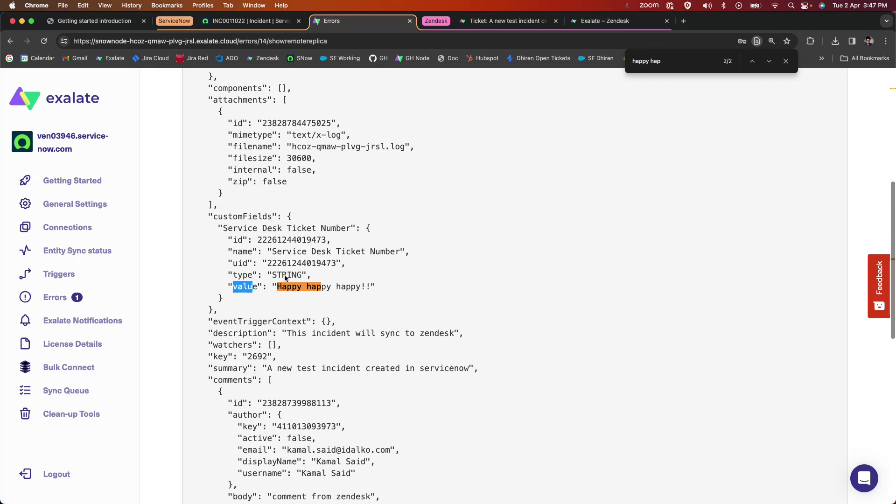
drag(377, 287, 260, 287)
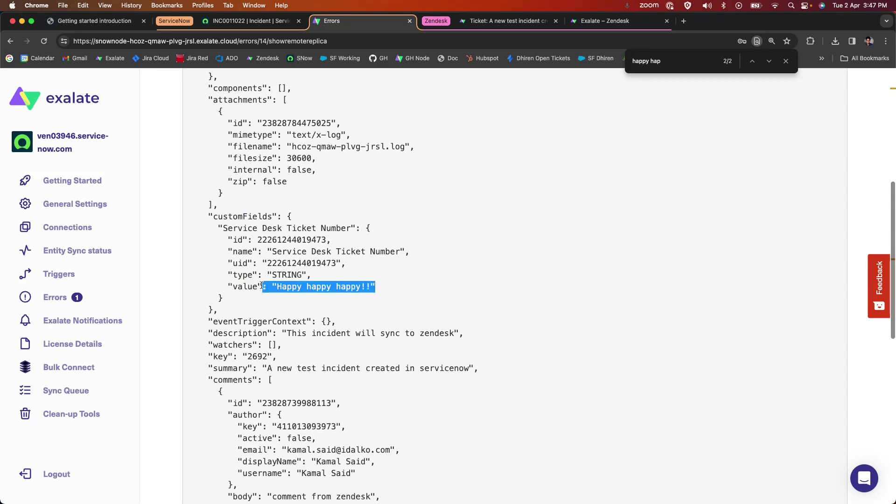
In the ven03946_to_d3v-idalko incoming sync rules, comment out the debug.error line and append .value to the u_jira_mood assignment
click(68, 228)
scroll(621, 260, down, 3)
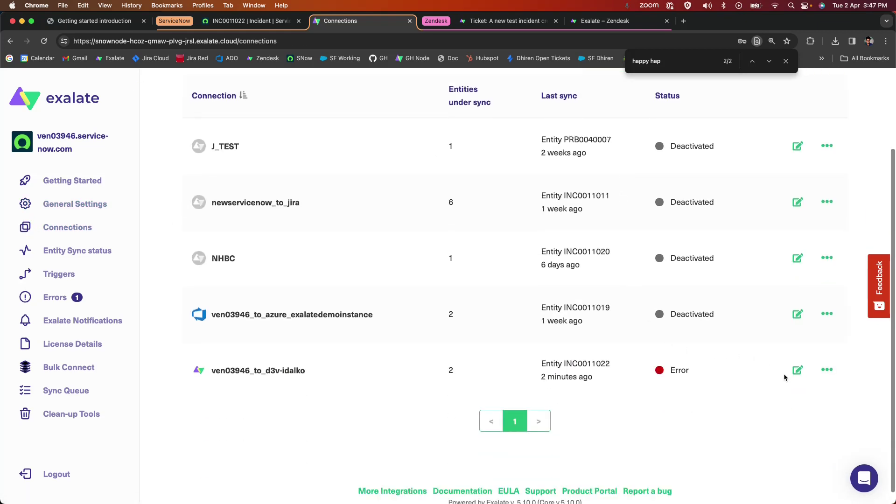
click(795, 369)
scroll(431, 139, down, 10)
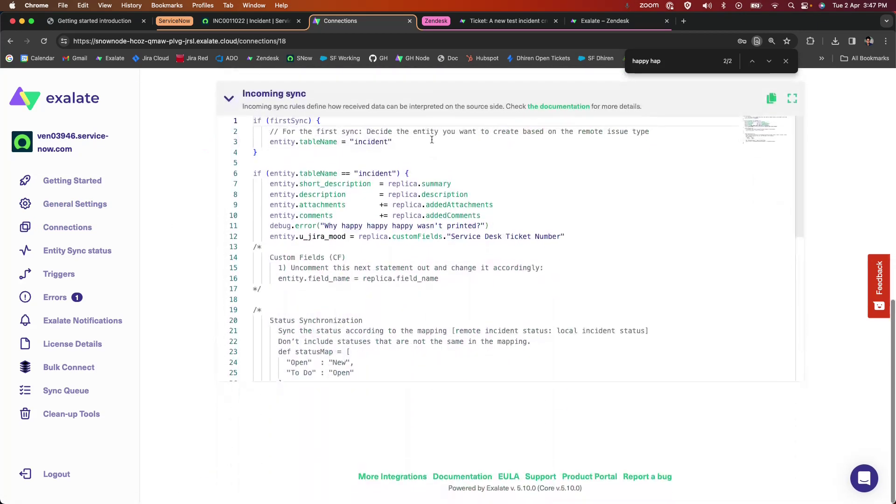
click(274, 228)
text(//)
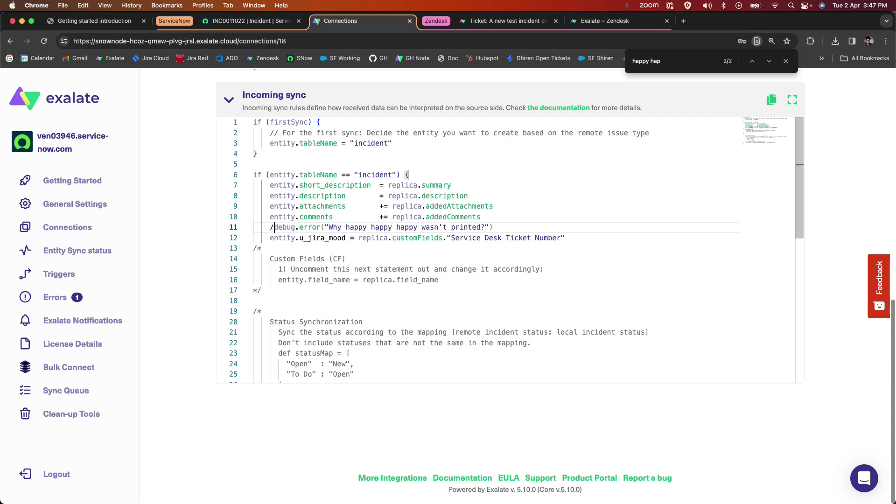
click(566, 238)
text(.value)
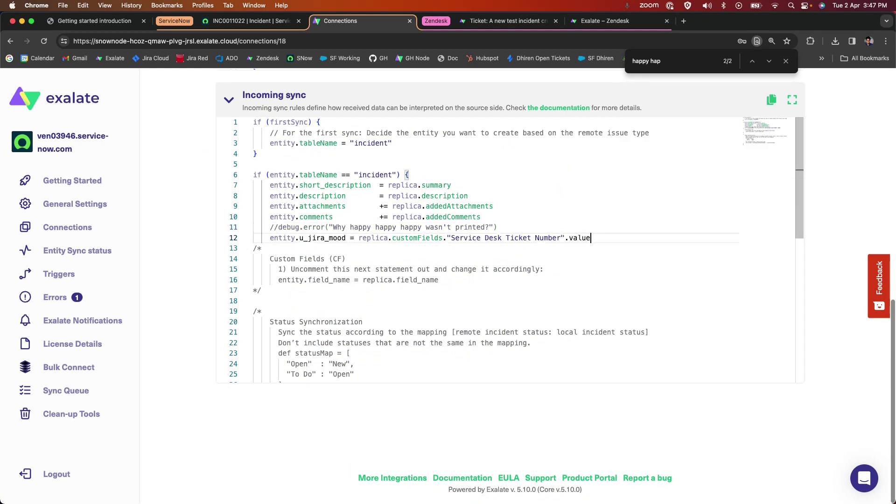
Publish the edited ServiceNow sync rules and resolve their error, and reload the incident form in ServiceNow
scroll(858, 161, up, 10)
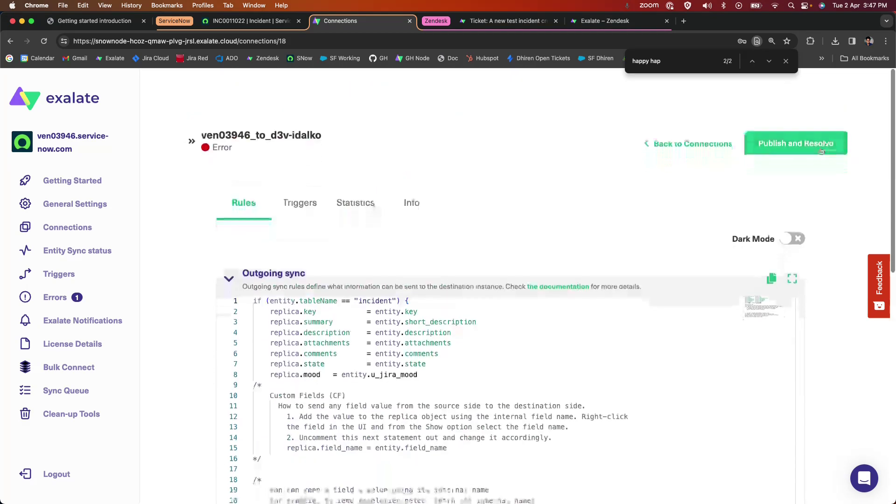
click(812, 145)
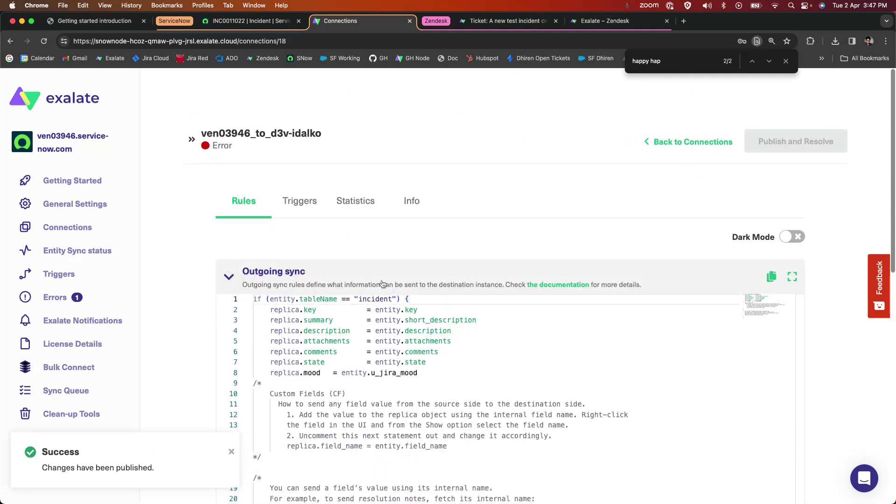
click(238, 20)
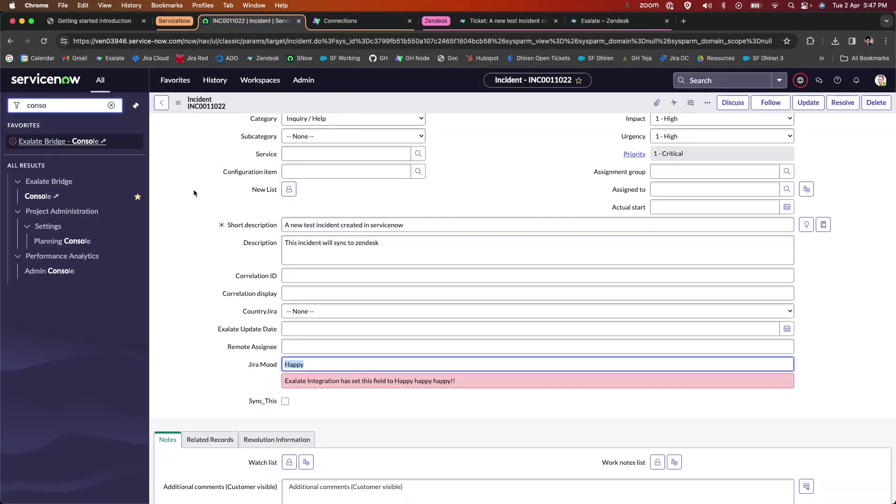
scroll(219, 168, up, 2)
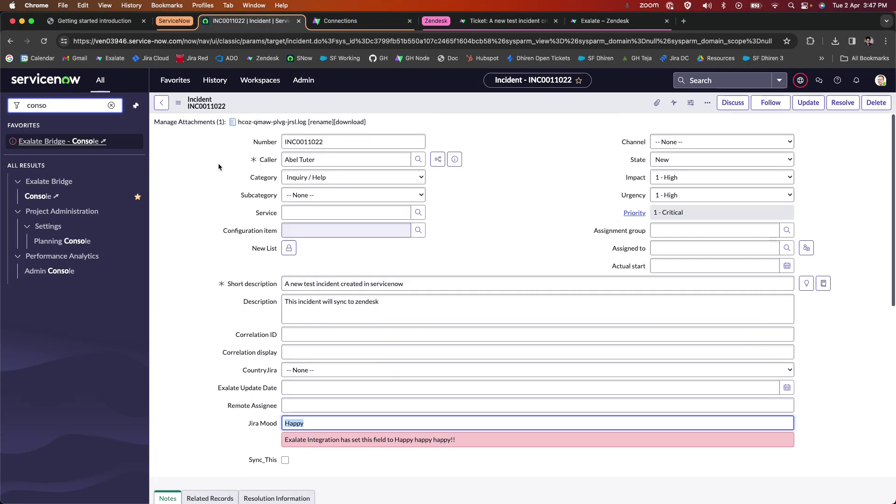
right_click(265, 98)
click(316, 334)
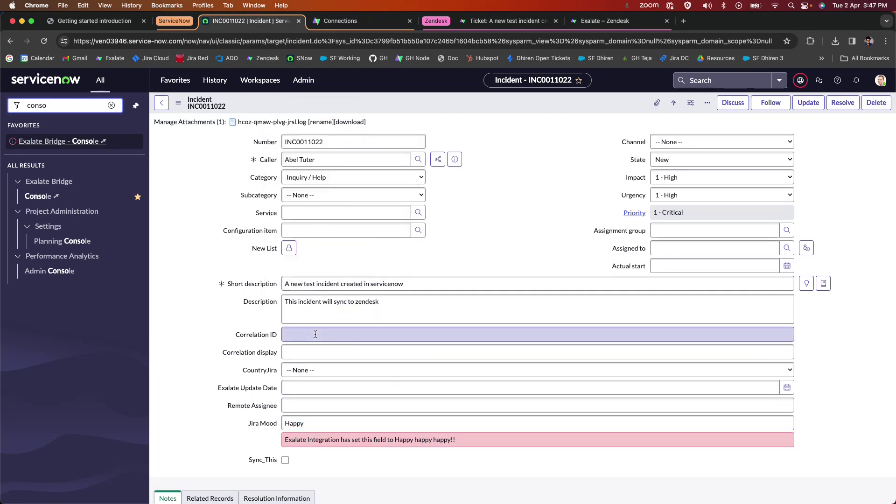
Check the synced text in the incident's Jira Mood field
scroll(315, 334, down, 3)
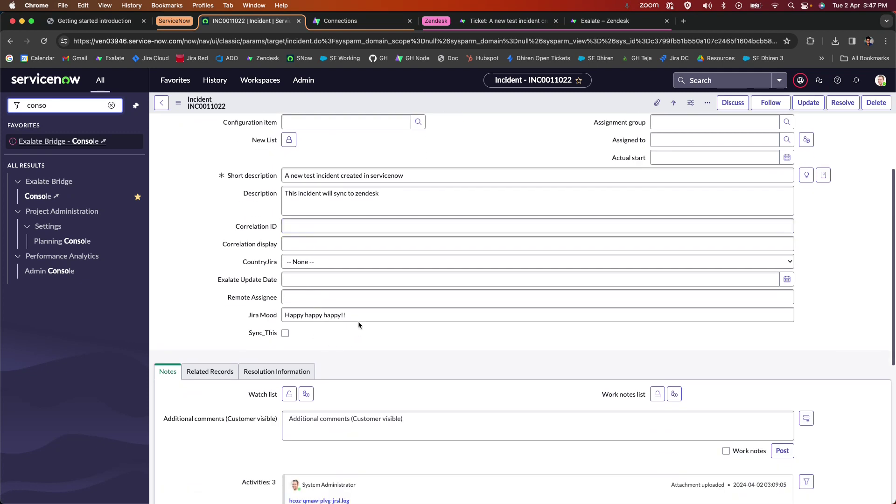
click(293, 316)
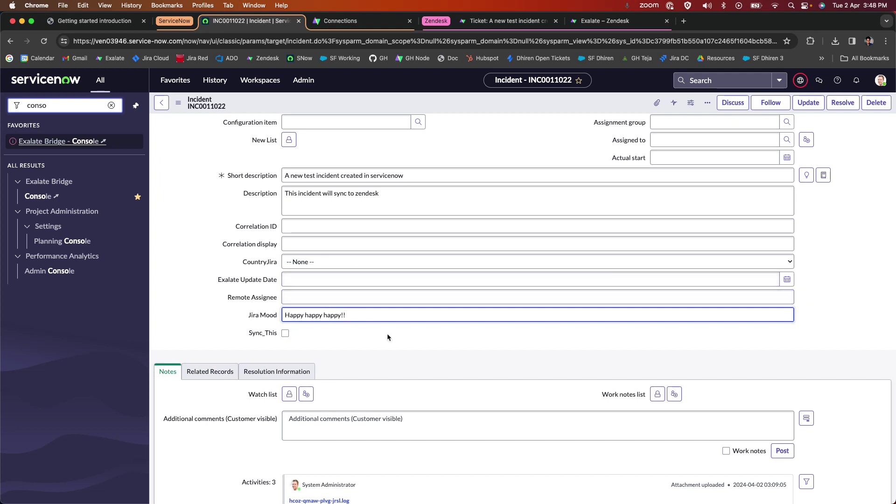
scroll(303, 310, up, 3)
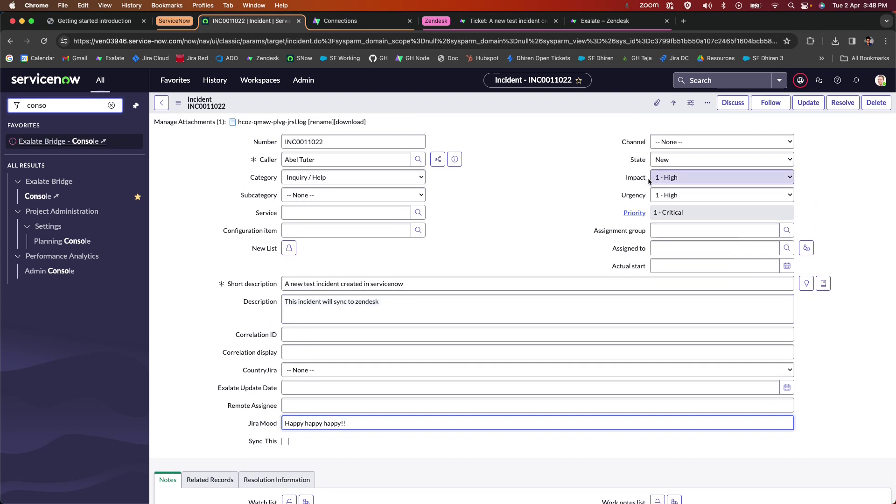
In the ServiceNow connection's outgoing sync rules, highlight the replica.state = entity.state line
click(327, 21)
scroll(355, 243, down, 3)
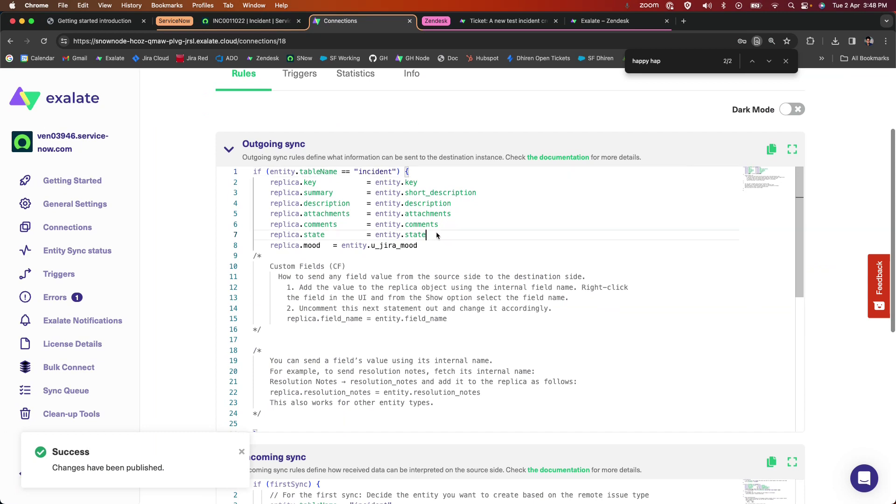
drag(426, 235, 274, 235)
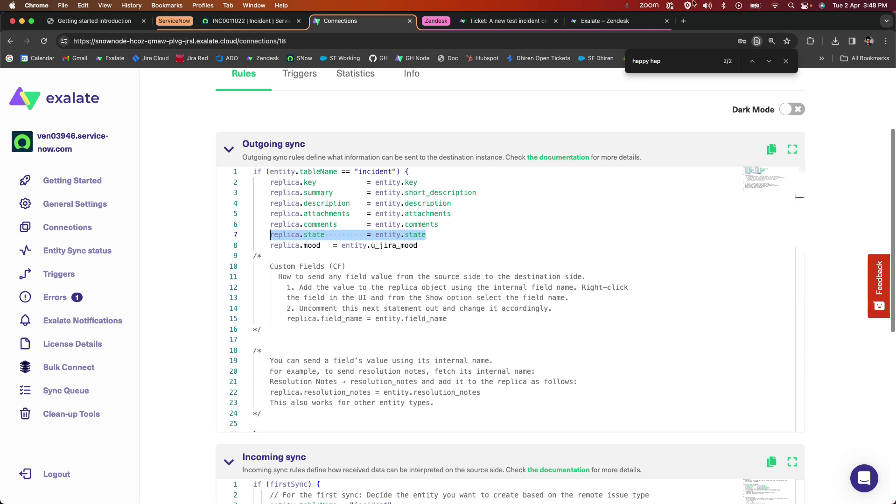
In the Zendesk incoming sync rules, highlight the commented status mapping from def statusMap to the issue.setStatus line
click(634, 22)
scroll(378, 202, down, 10)
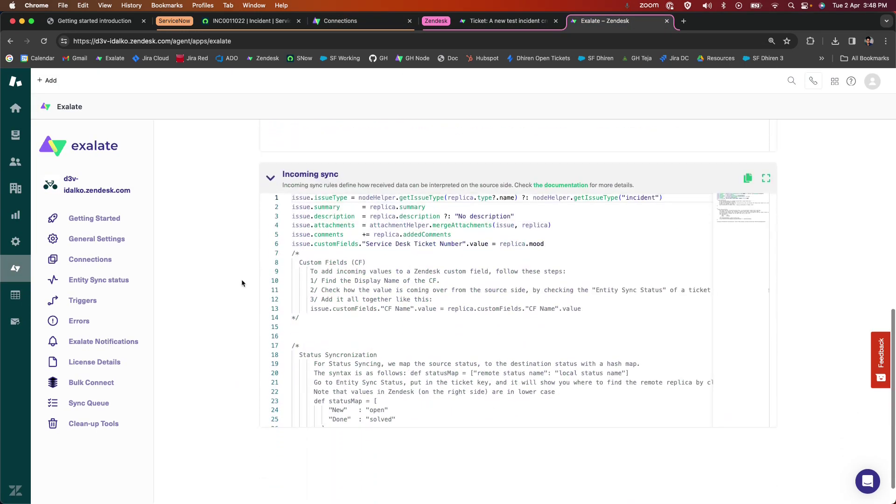
scroll(349, 306, down, 4)
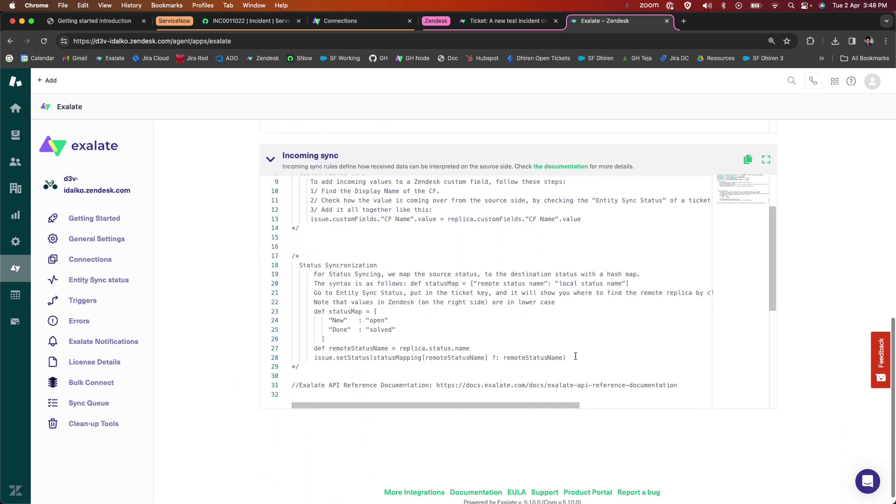
drag(576, 357, 309, 311)
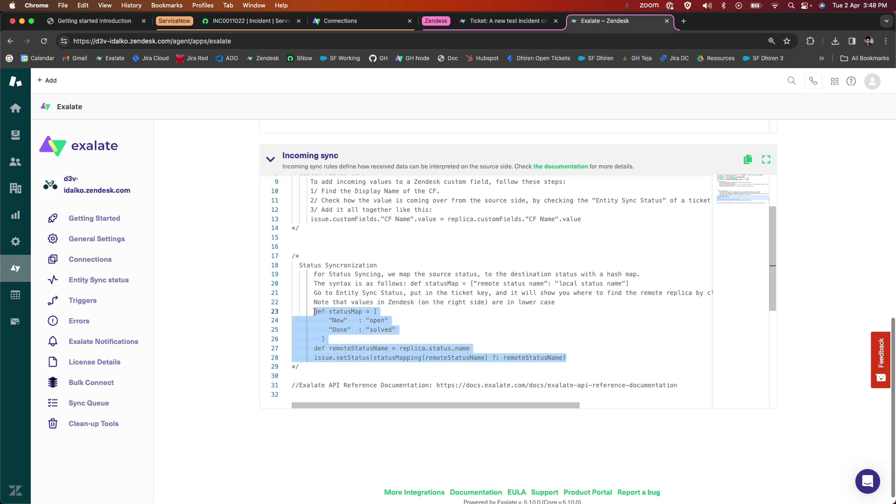
Switch to the Exalate documentation and start a chat with the Aida assistant
click(96, 19)
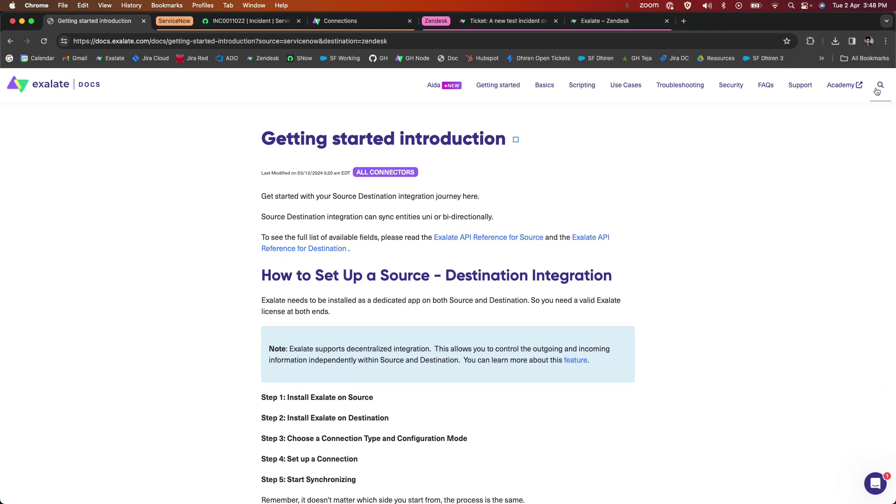
click(436, 85)
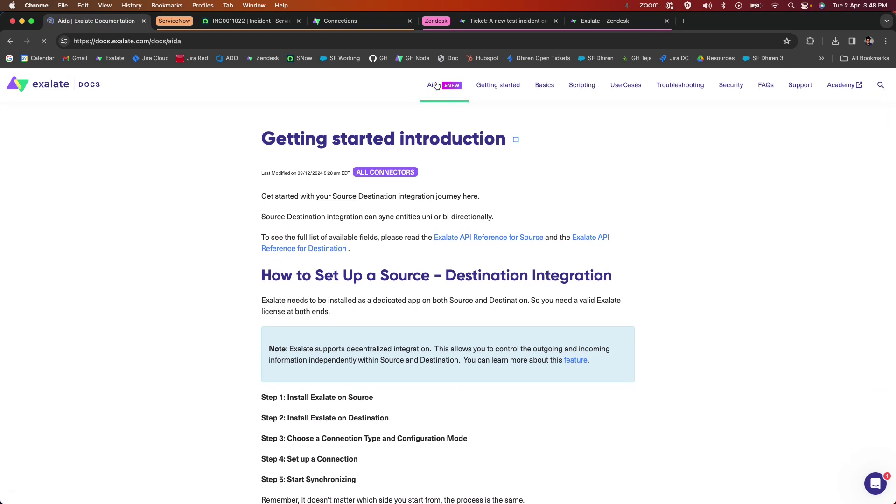
scroll(470, 213, down, 3)
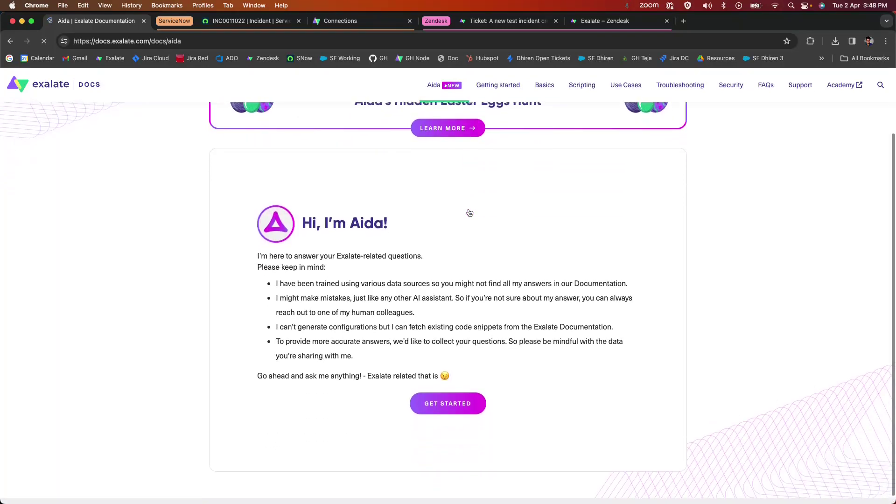
click(470, 416)
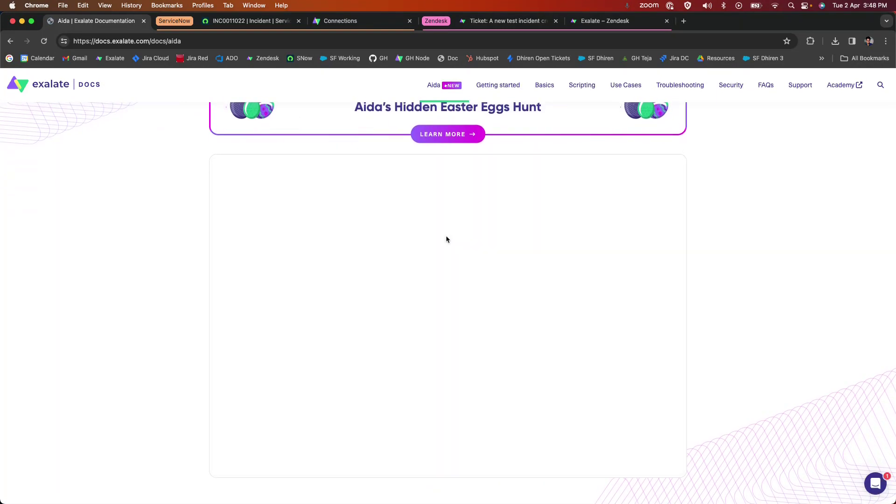
Ask Aida "how to sync status in zendesk?" with ServiceNow and Zendesk selected as the platforms
click(359, 415)
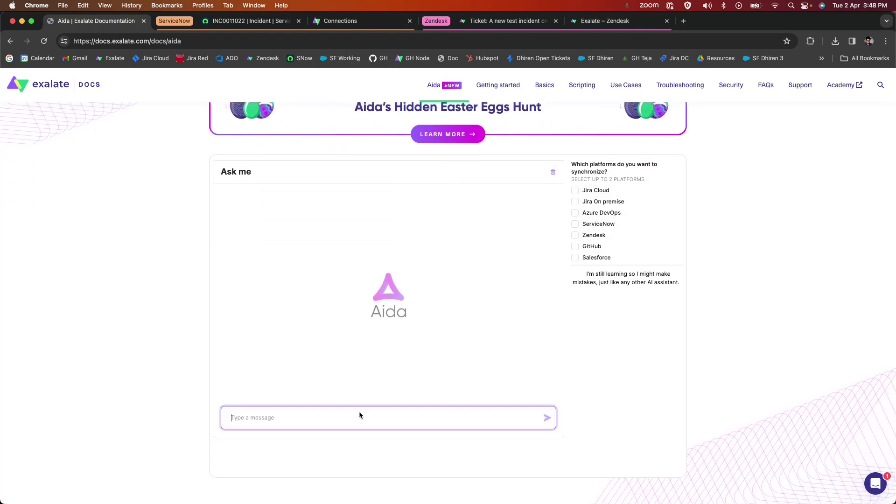
text(how to sync status in zendesk?)
click(575, 236)
click(575, 226)
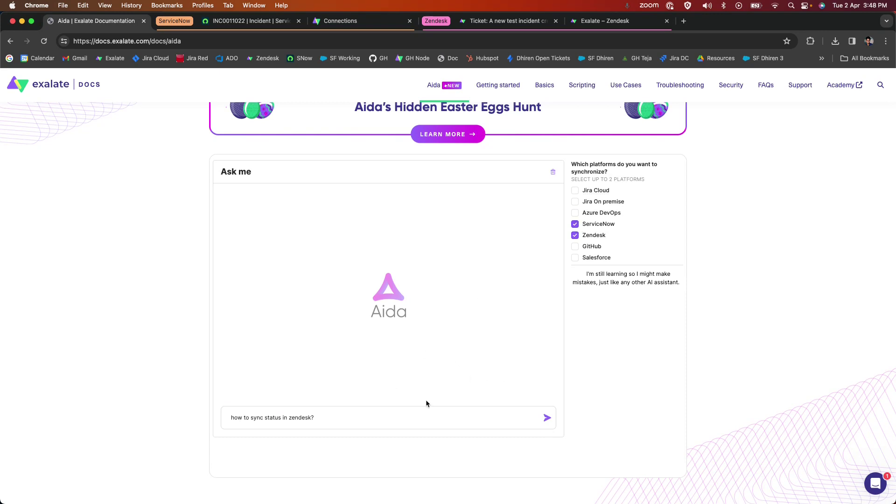
click(309, 418)
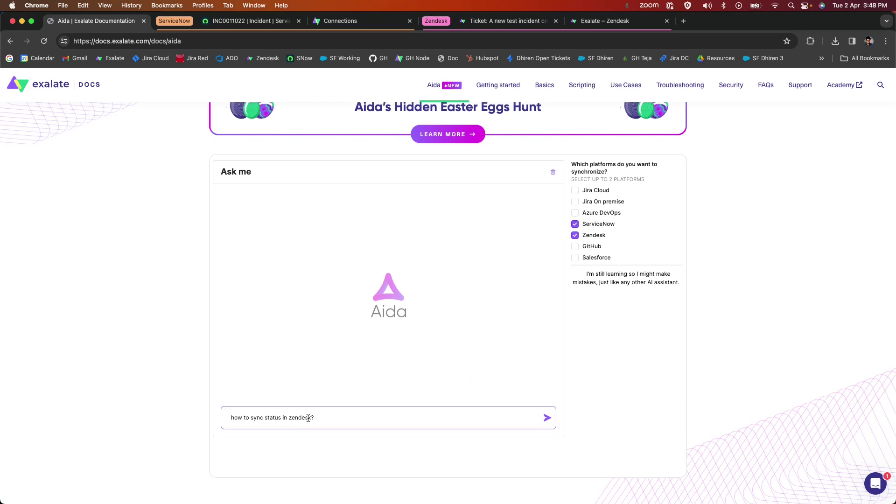
click(546, 418)
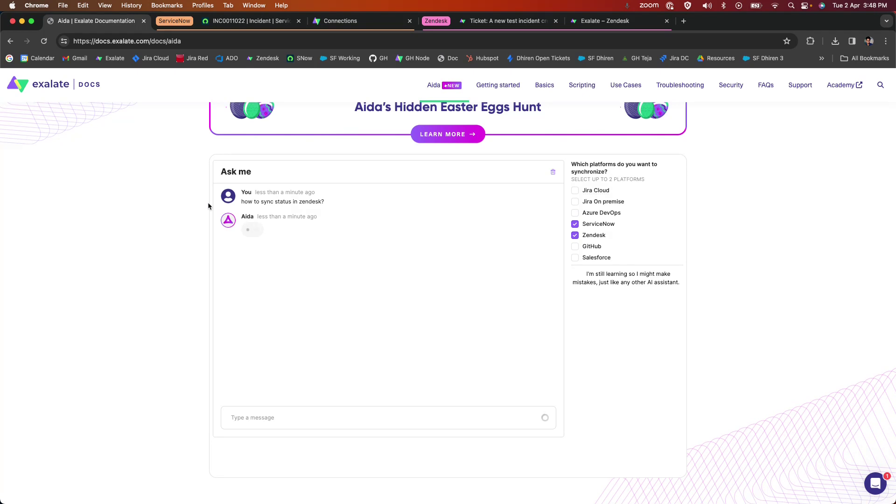
In a duplicate of the documentation tab, search for "how to sync status in zendesk" and open the article How to Sync Statuses in Zendesk
right_click(87, 21)
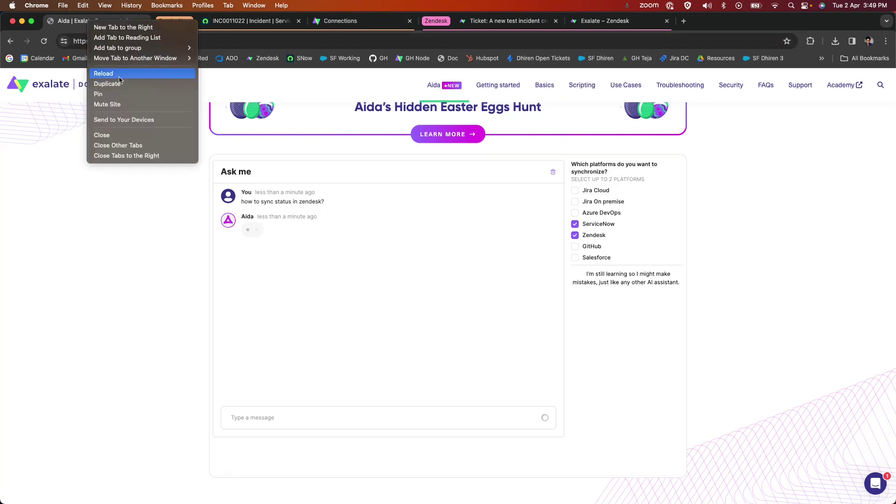
click(122, 83)
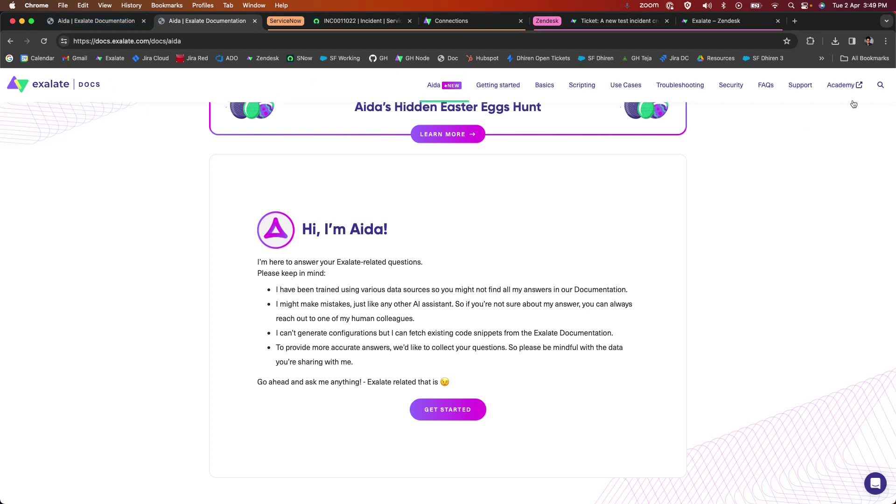
click(881, 87)
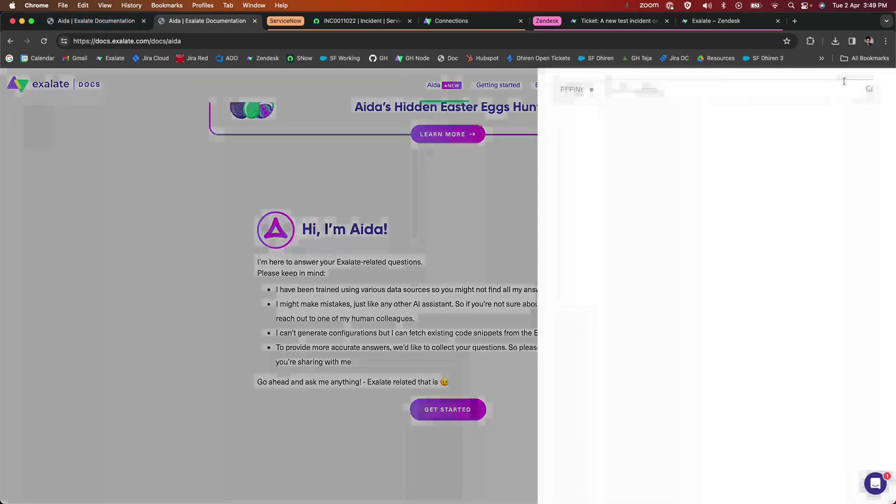
text(h)
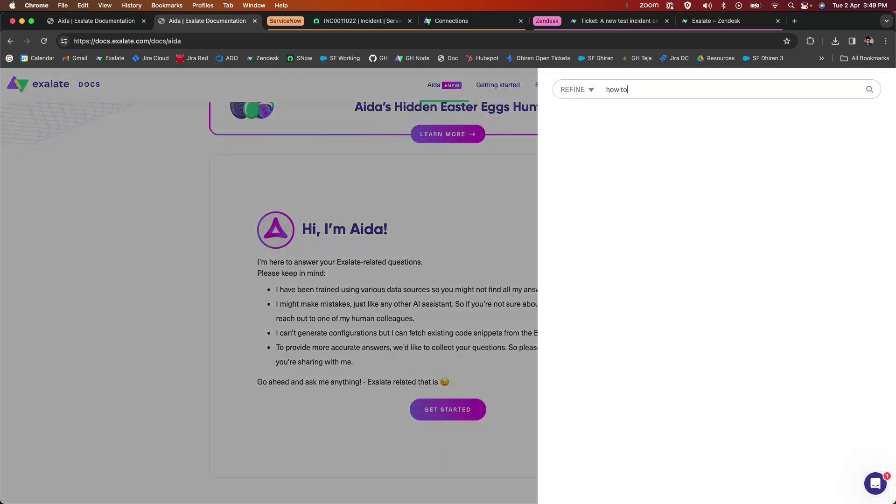
text(ow to)
key(BackSpace)
text(o syc)
key(BackSpace)
text(nc status)
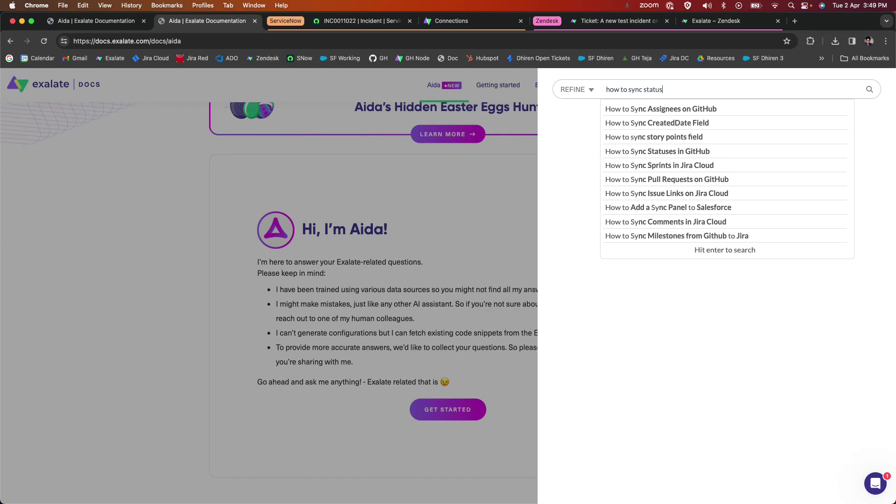
text( in)
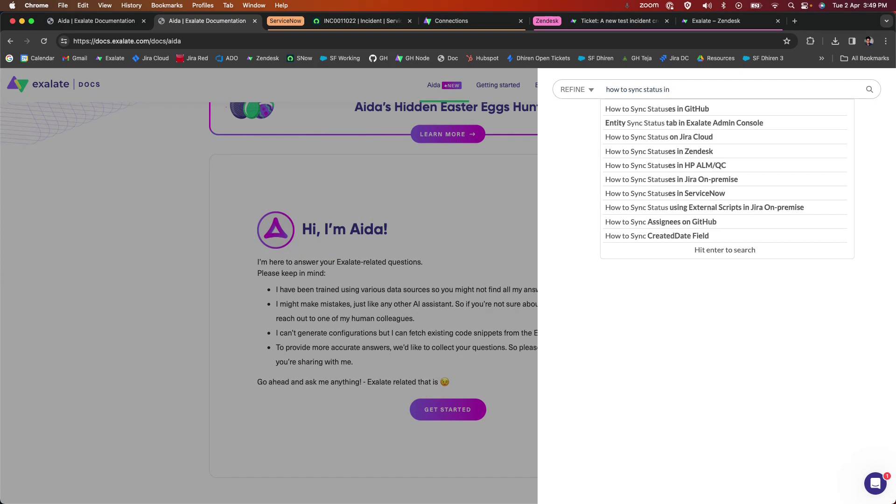
text( zendesk)
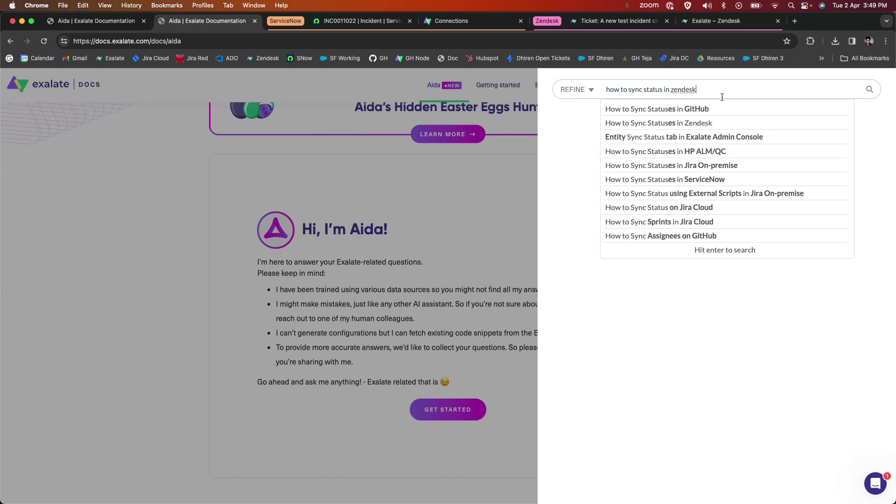
click(681, 122)
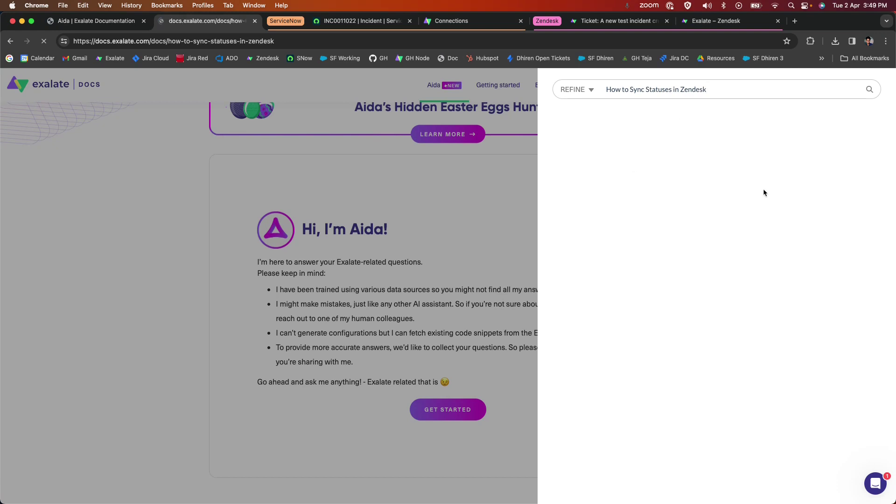
Copy the statusMap code snippet from the article's Incoming sync section
scroll(355, 244, down, 3)
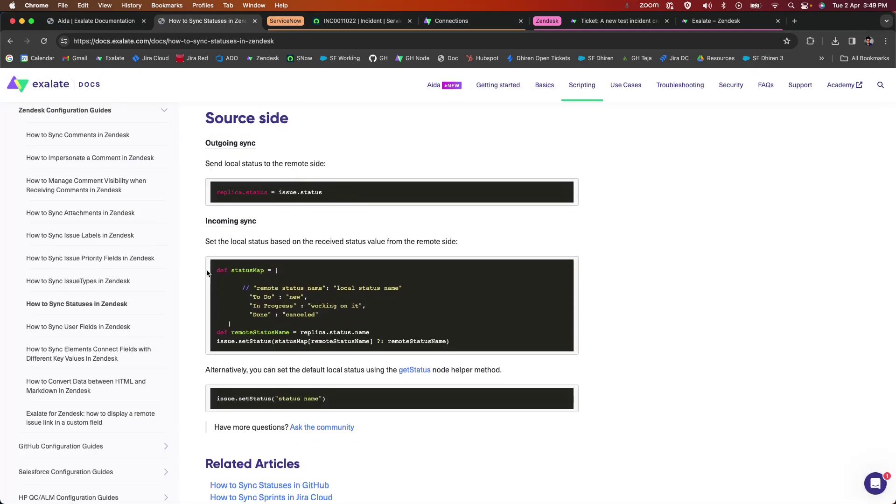
drag(215, 273, 477, 342)
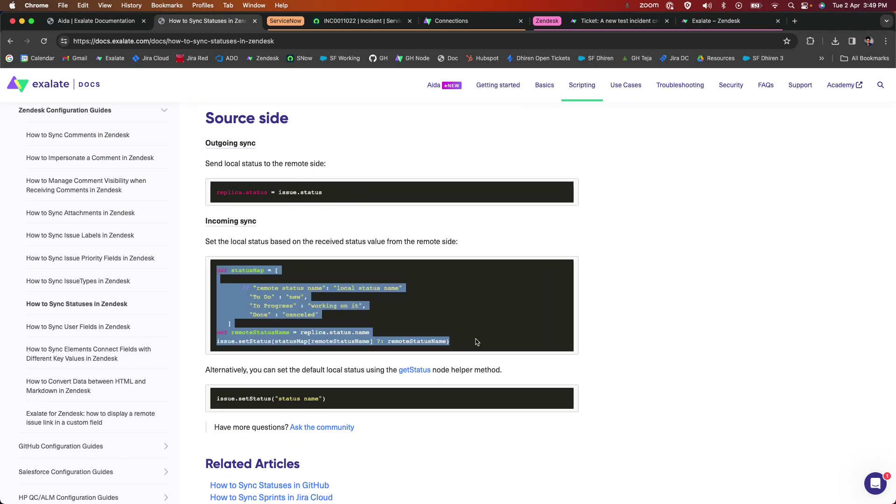
key(super+c)
Review Aida's answer, including its Zendesk and ServiceNow status article links and the issue.setStatus function
click(99, 19)
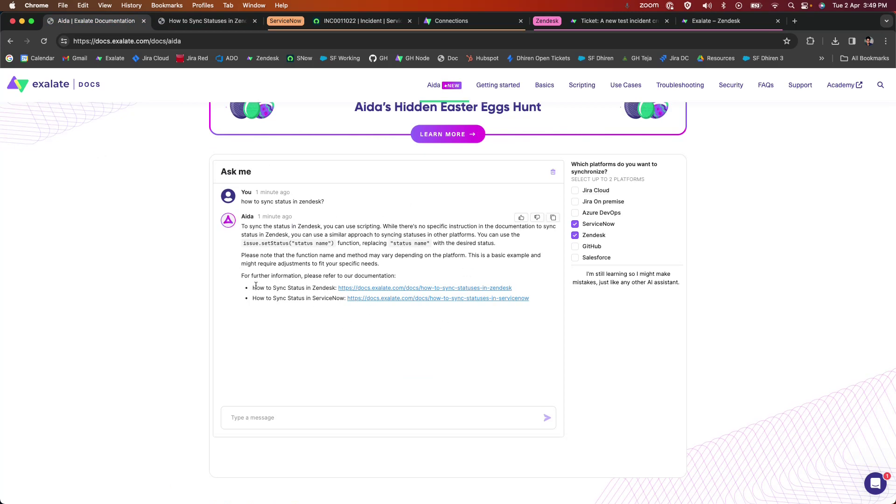
drag(256, 285, 336, 288)
drag(260, 298, 371, 299)
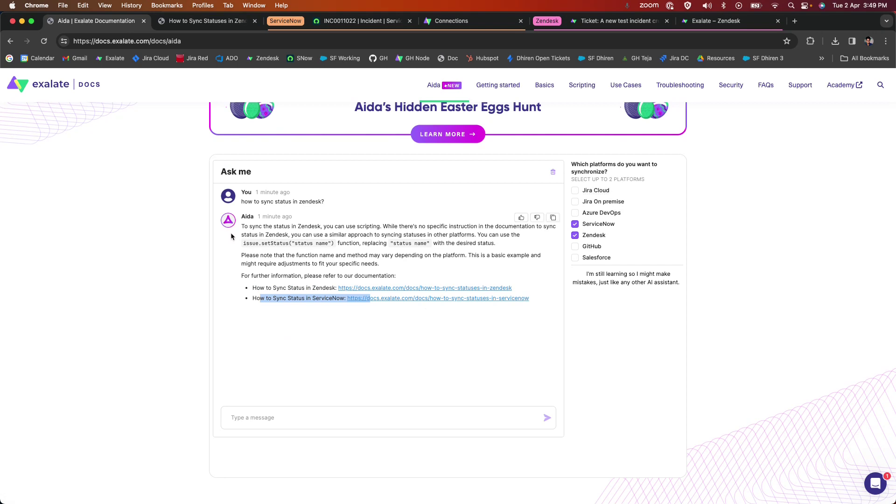
mouse_move(244, 243)
mouse_down()
mouse_move(331, 248)
mouse_move(243, 244)
mouse_up()
Return to the Zendesk statuses article and highlight the issue.setStatus("status name") snippet
click(205, 20)
scroll(231, 237, down, 2)
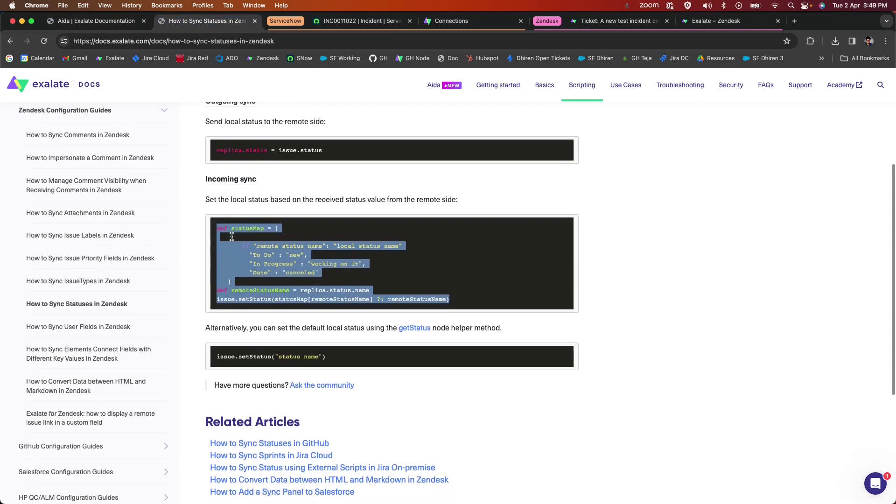
scroll(322, 346, down, 1)
drag(326, 356, 216, 357)
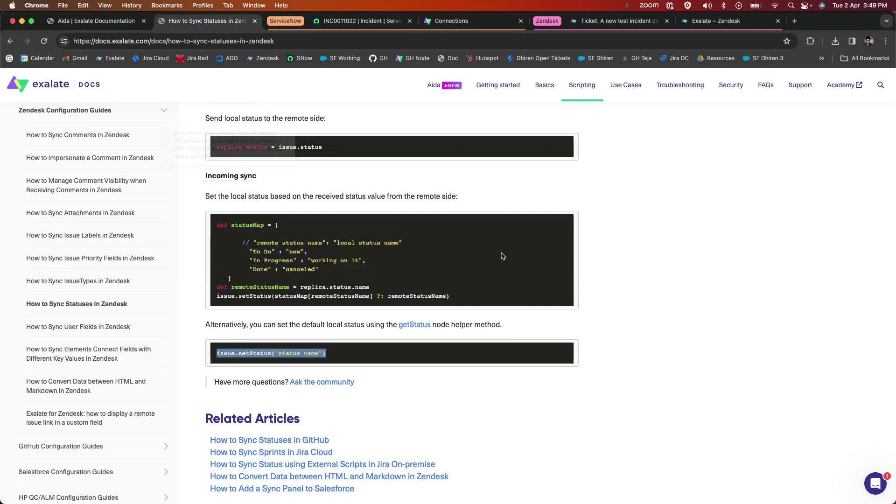
In the Zendesk connection's Incoming sync rules, paste the copied statusMap snippet below the Service Desk Ticket Number line, leaving a blank line between
click(725, 22)
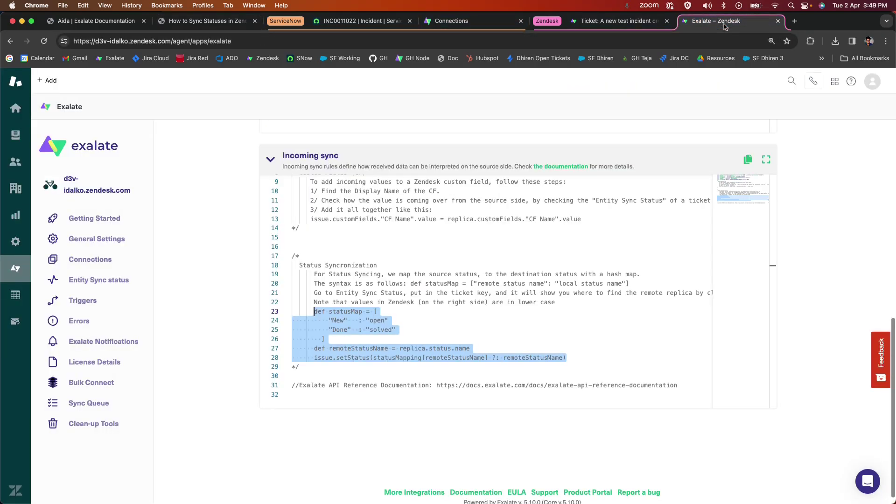
scroll(458, 171, down, 1)
scroll(457, 192, up, 3)
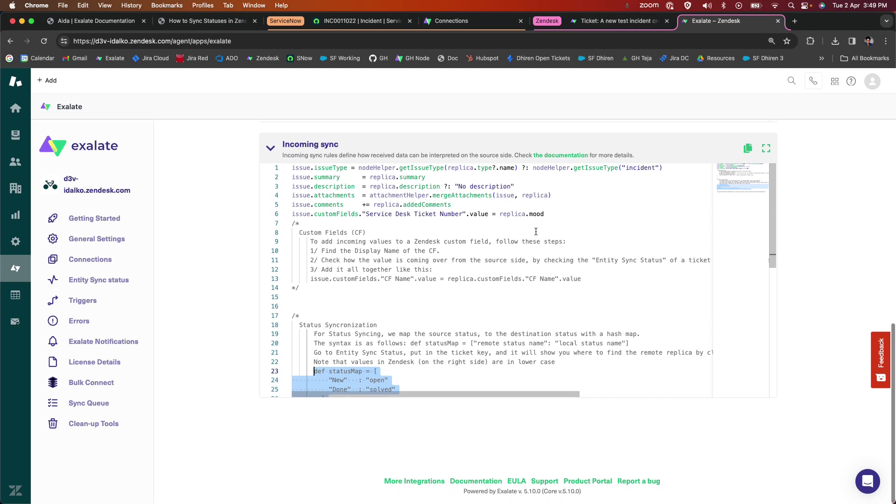
click(564, 216)
key(Return)
key(Return)
key(super+v)
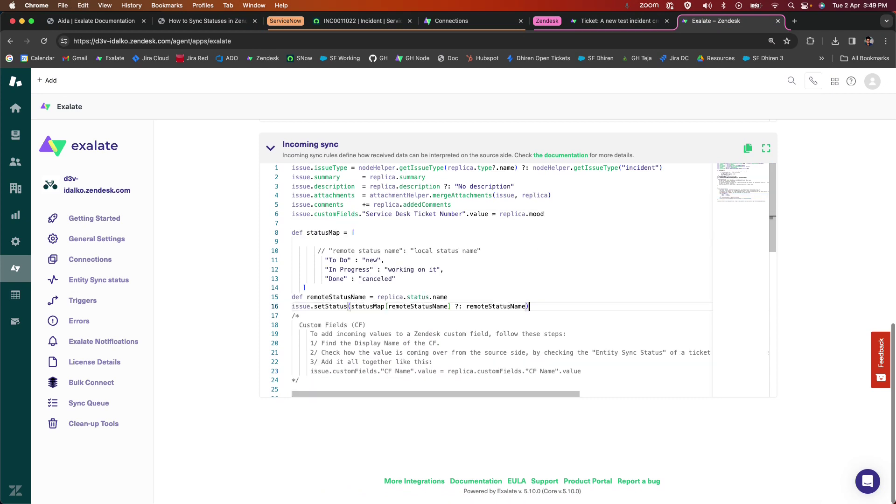
click(316, 223)
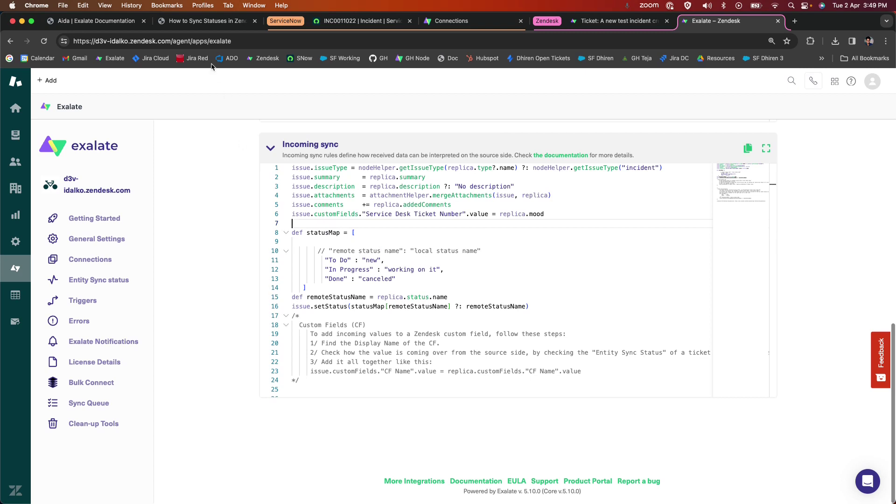
Check the State options of incident INC0011022 in ServiceNow, and replace the remote status "To Do" with "New" in the Zendesk statusMap
click(348, 23)
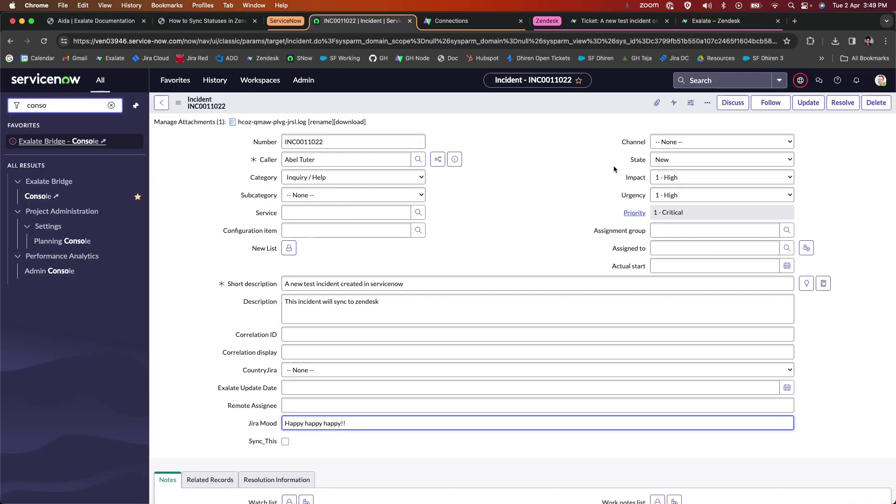
click(671, 167)
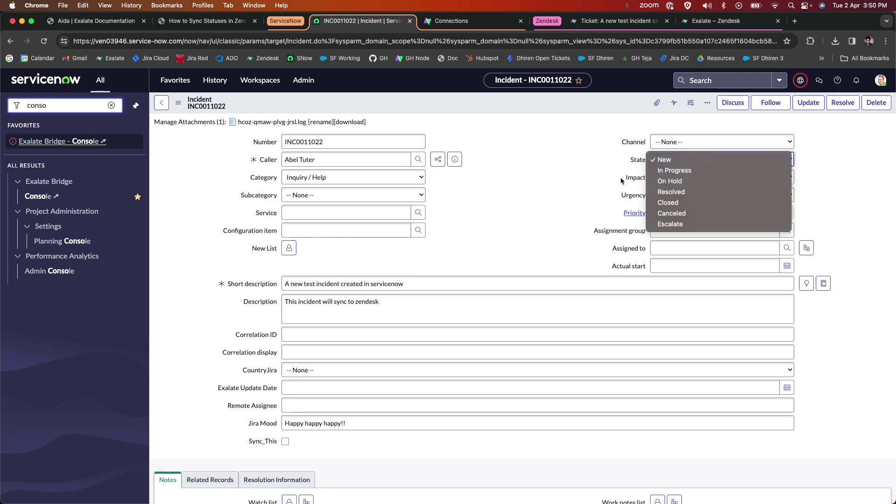
click(526, 170)
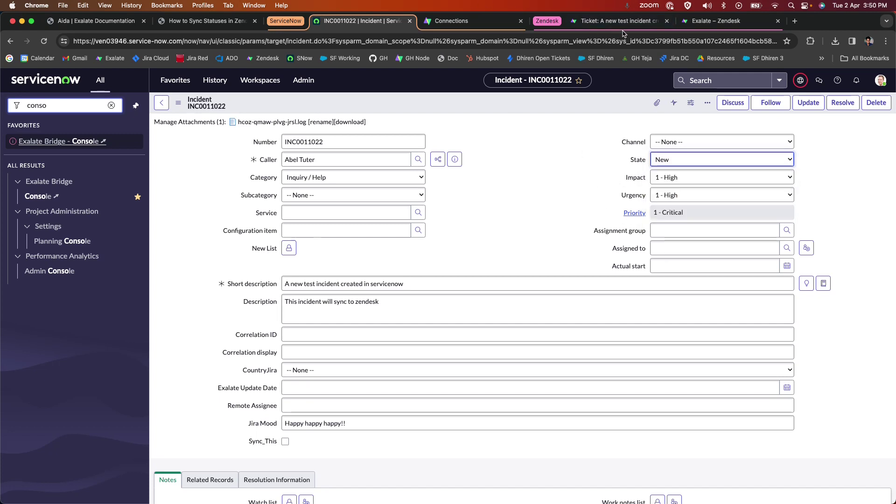
click(710, 21)
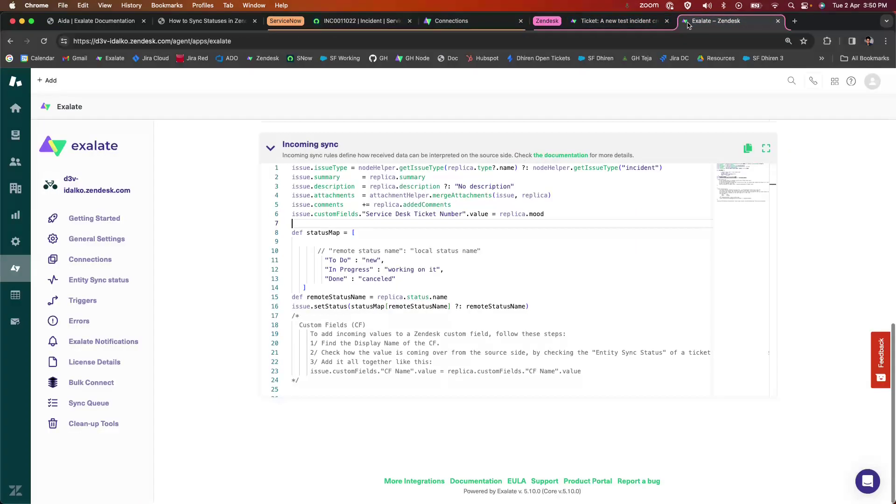
drag(399, 252, 327, 261)
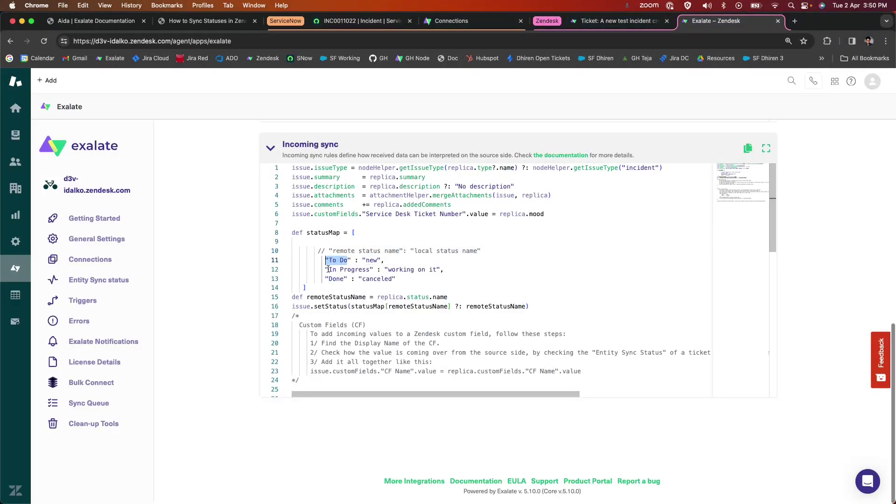
click(347, 260)
key(BackSpace)
key(BackSpace)
key(BackSpace)
key(BackSpace)
key(BackSpace)
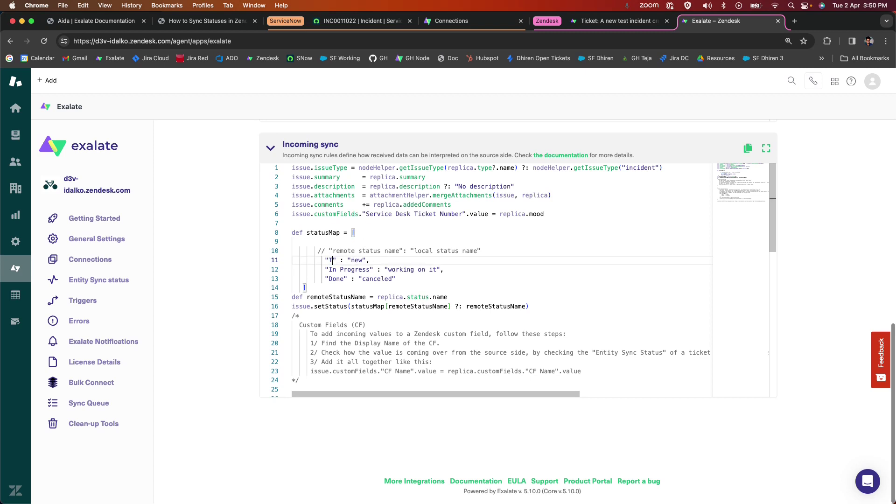
text(New)
Replace the remote status "Done" with "Resolved" in the statusMap
double_click(335, 278)
key(BackSpace)
text(Resolved)
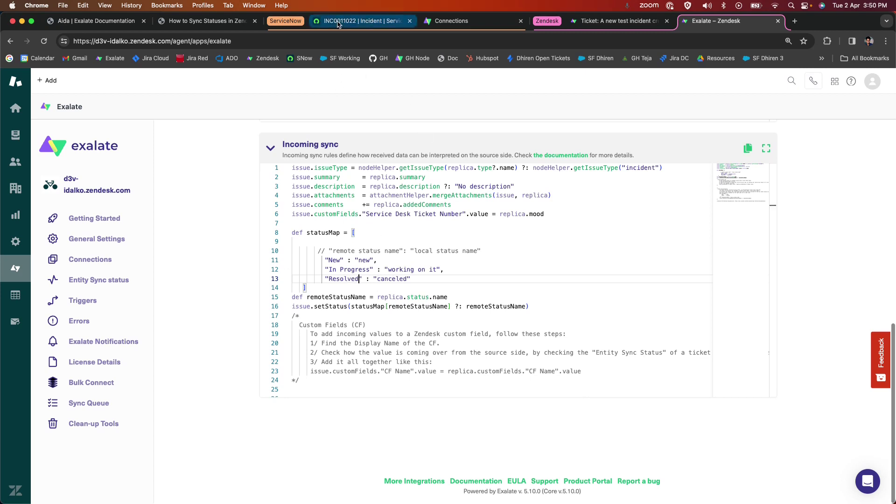
Compare the ServiceNow incident's State options and the Zendesk ticket's submit statuses with the local status names in the statusMap
click(362, 21)
click(665, 161)
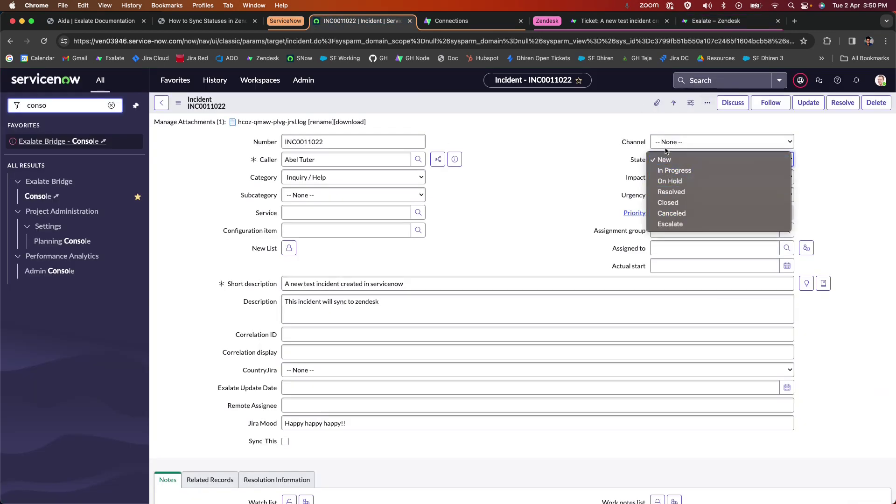
click(709, 23)
click(621, 23)
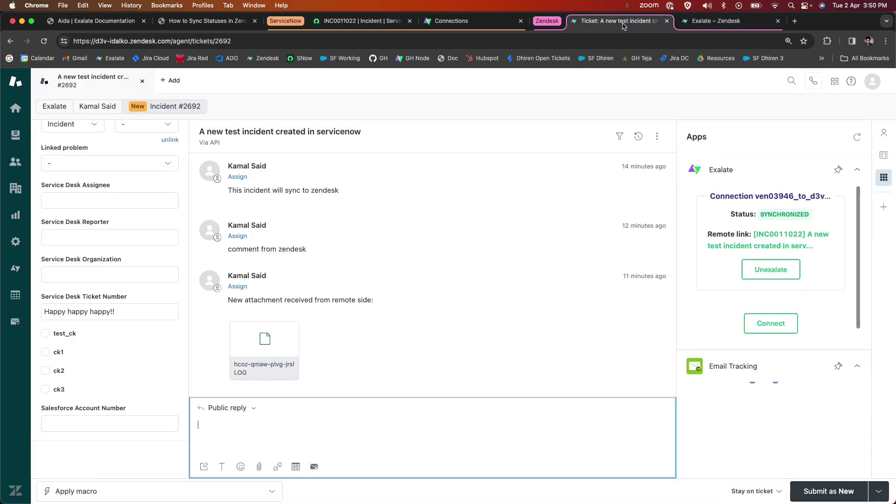
click(879, 491)
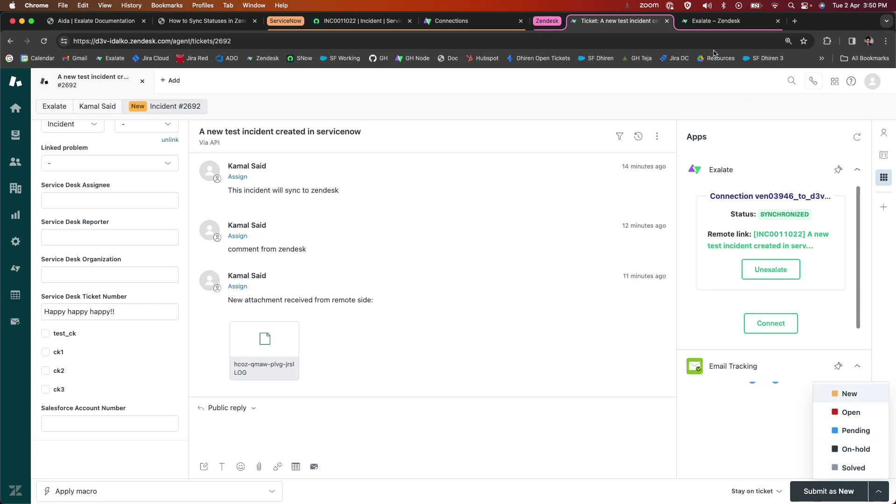
key(ctrl+Tab)
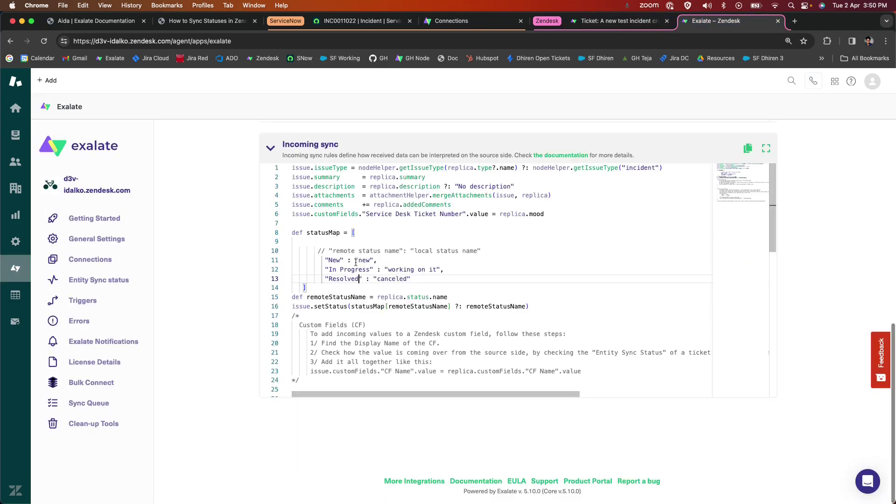
drag(359, 261, 369, 261)
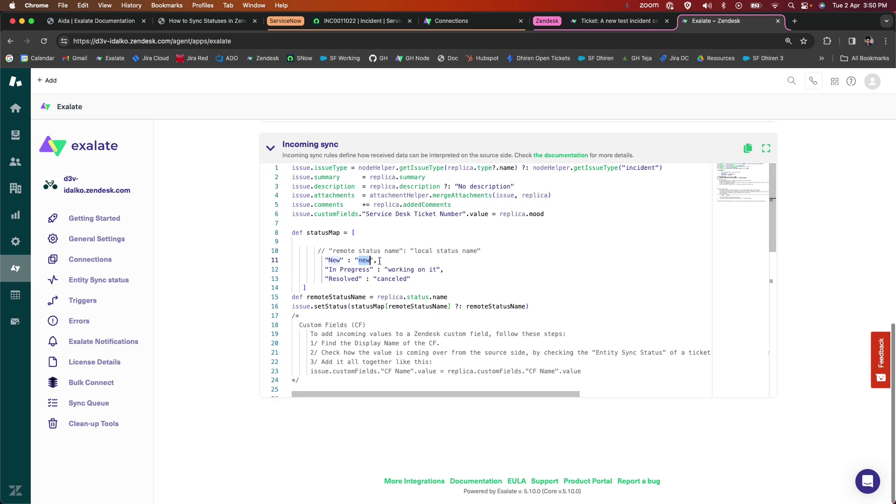
click(363, 260)
drag(358, 260, 370, 260)
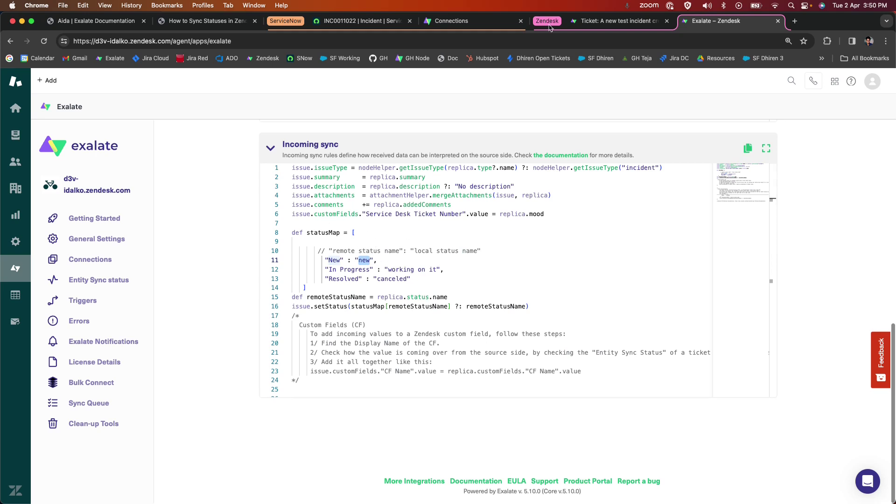
click(597, 21)
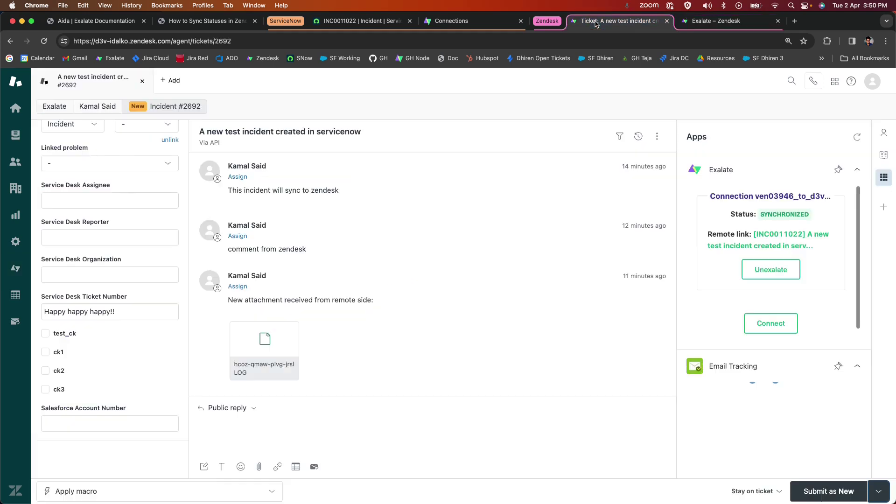
click(879, 491)
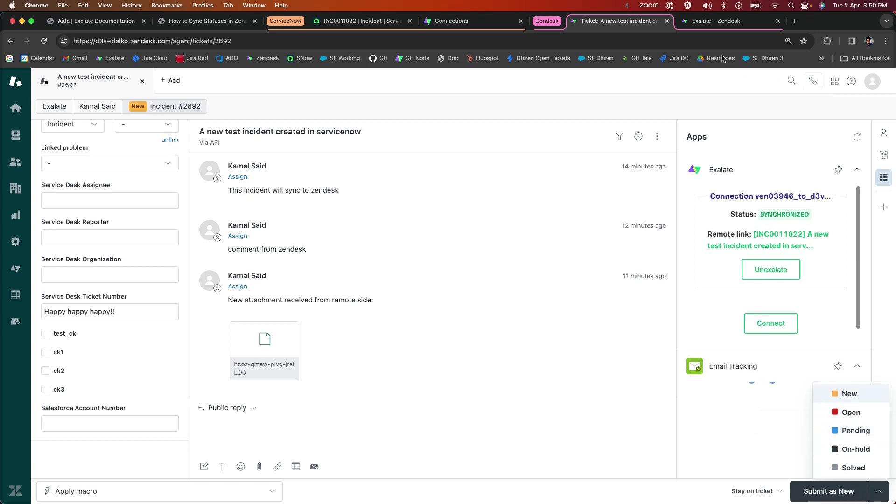
In the Zendesk statusMap, map "In Progress" to "pending" and "Resolved" to "solved", and publish the rules
click(717, 21)
drag(388, 269, 438, 270)
key(BackSpace)
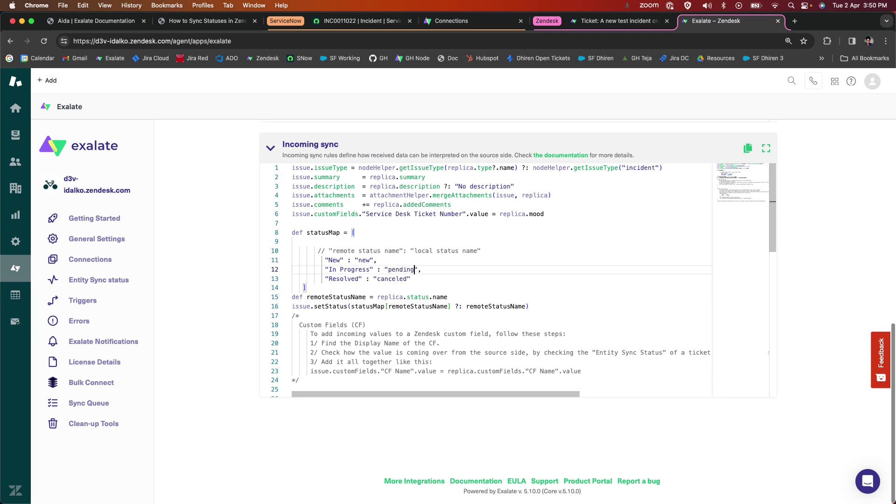
key(Down)
key(Left)
key(BackSpace)
key(BackSpace)
key(BackSpace)
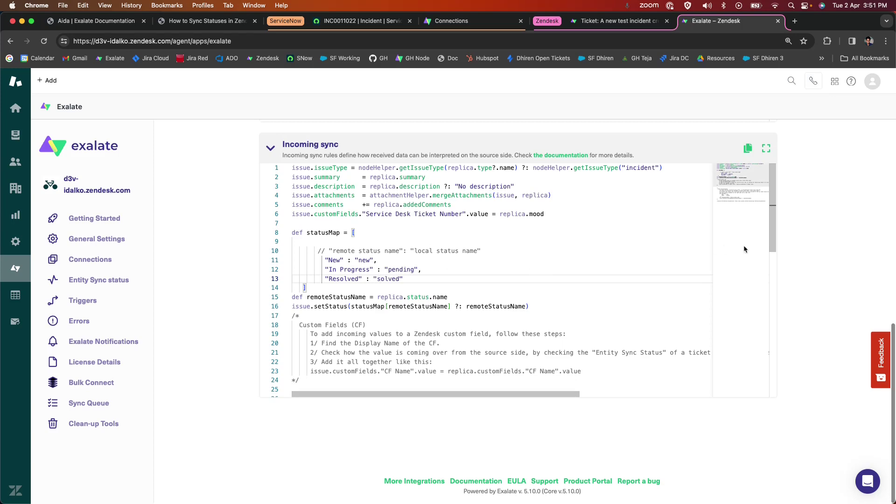
scroll(818, 271, up, 15)
click(791, 189)
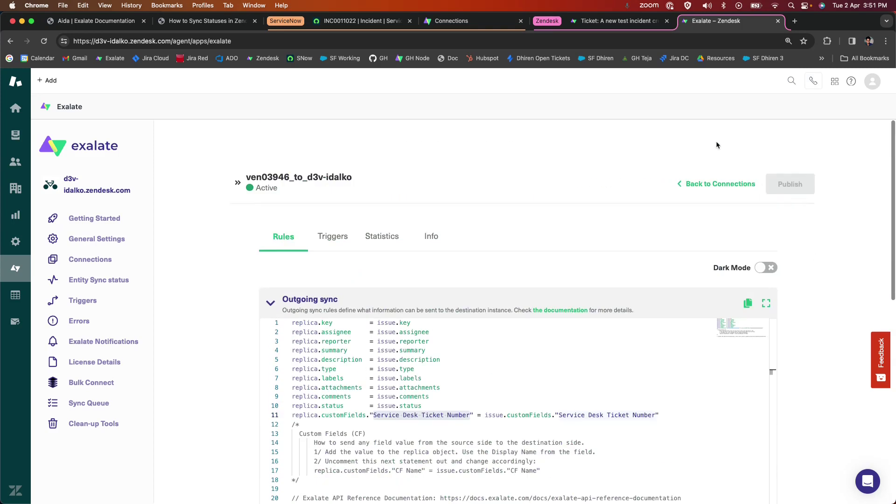
Set the State of ServiceNow incident INC0011022 to In Progress and save the record
click(353, 22)
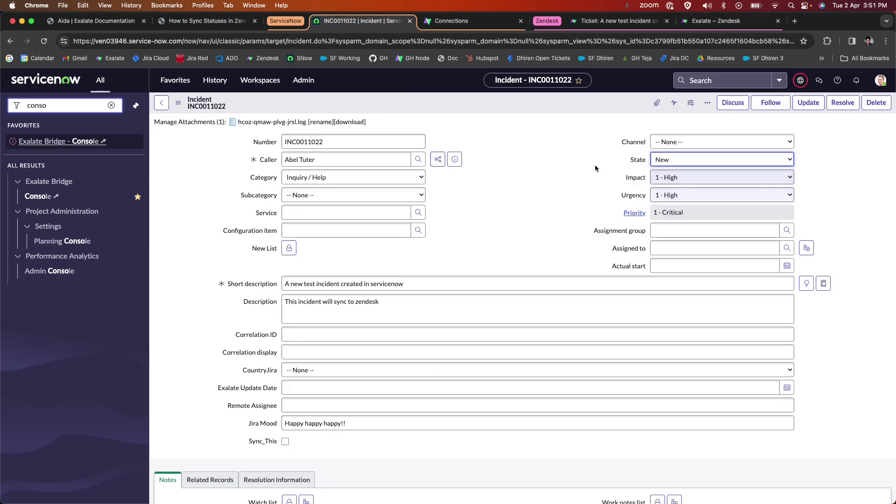
click(665, 159)
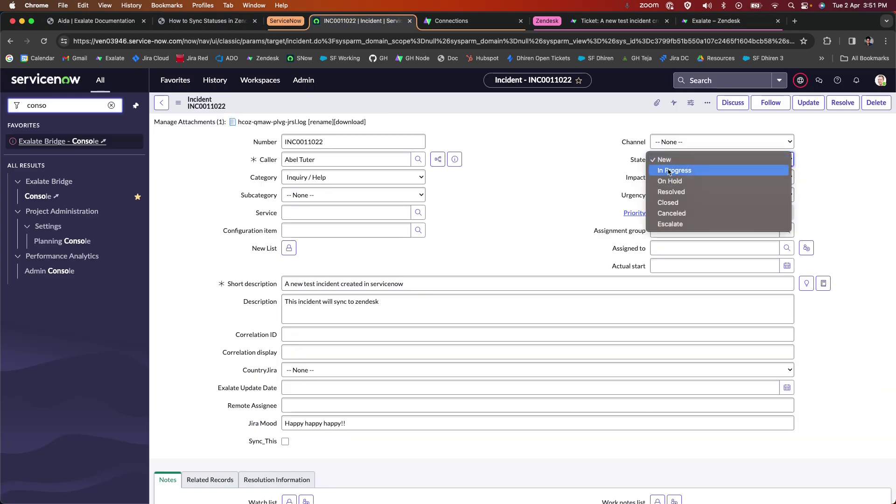
click(669, 171)
right_click(496, 105)
click(511, 111)
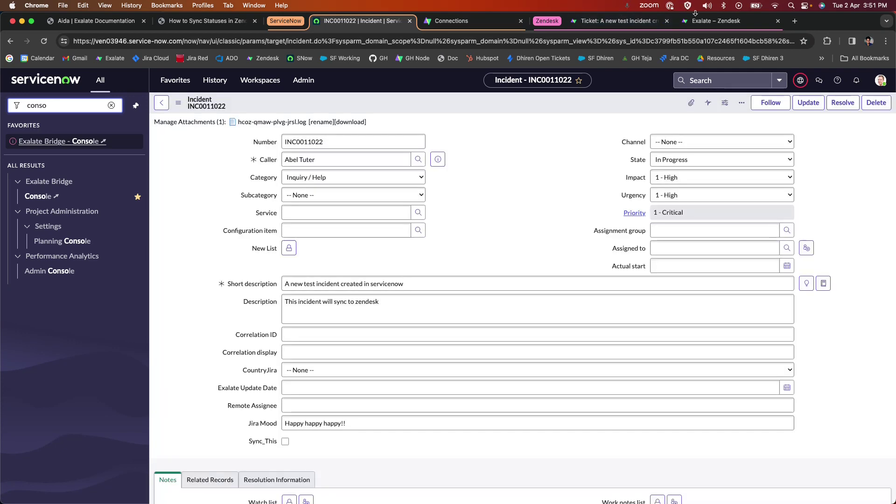
In the Zendesk Incoming sync rules, change the remoteStatusName definition to read from replica.state
key(super+9)
scroll(618, 187, down, 7)
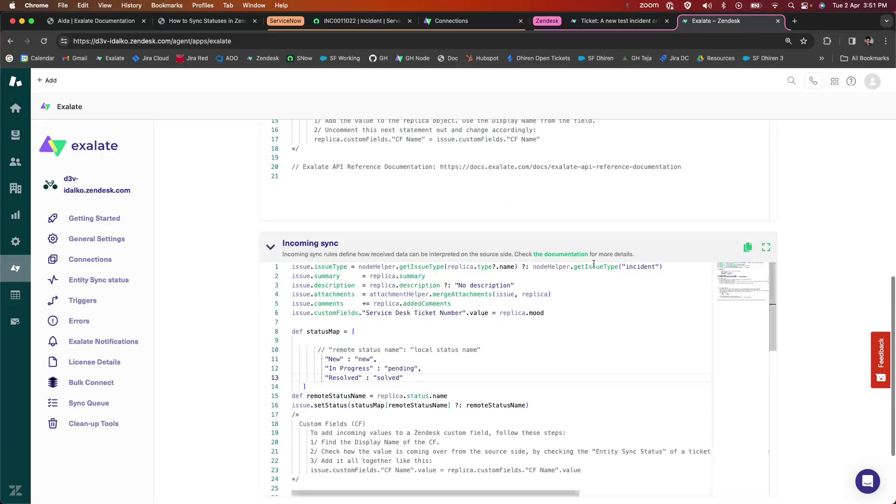
scroll(344, 346, down, 1)
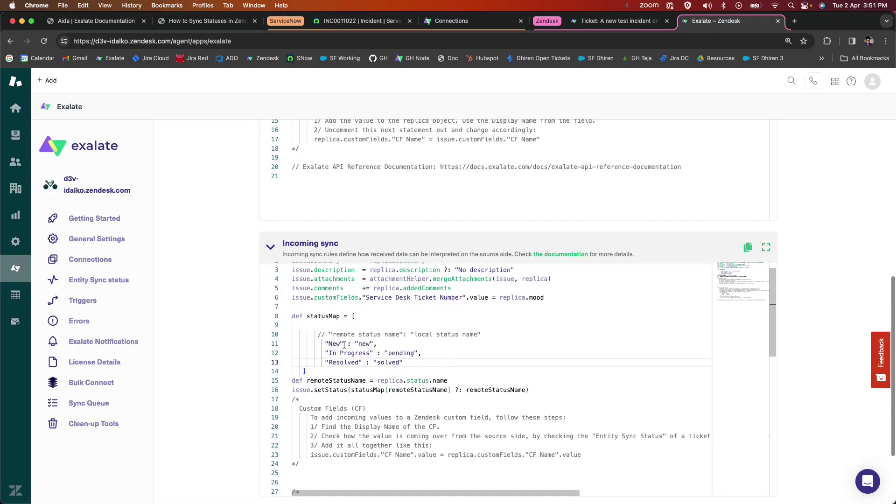
drag(296, 380, 449, 381)
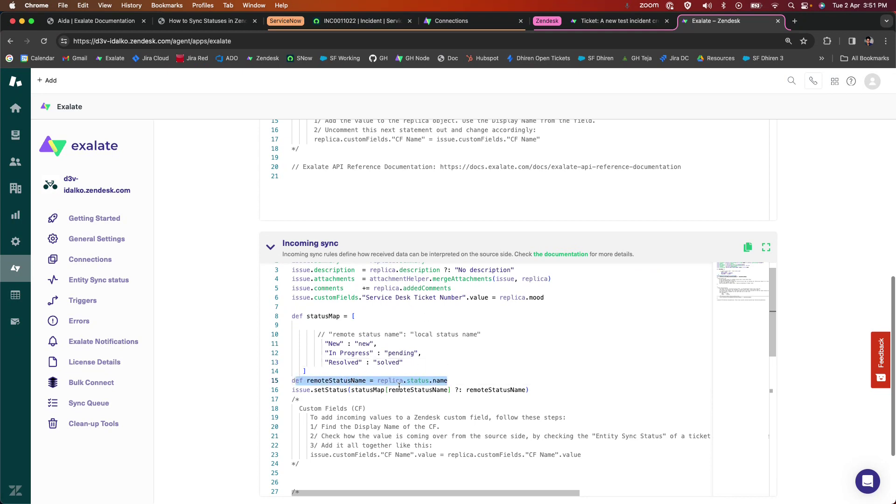
drag(377, 380, 422, 381)
key(Left)
text(e)
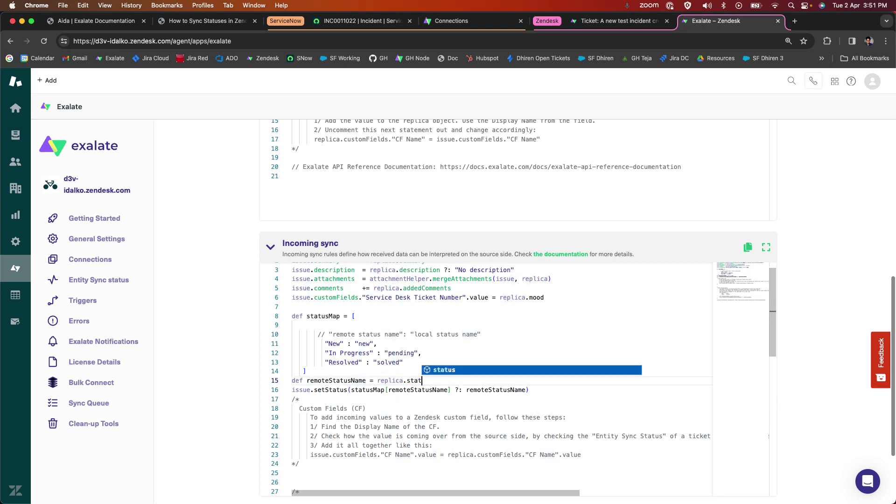
key(Escape)
Review the replica.state = entity.state line in the ServiceNow connection's Outgoing sync rules
click(451, 21)
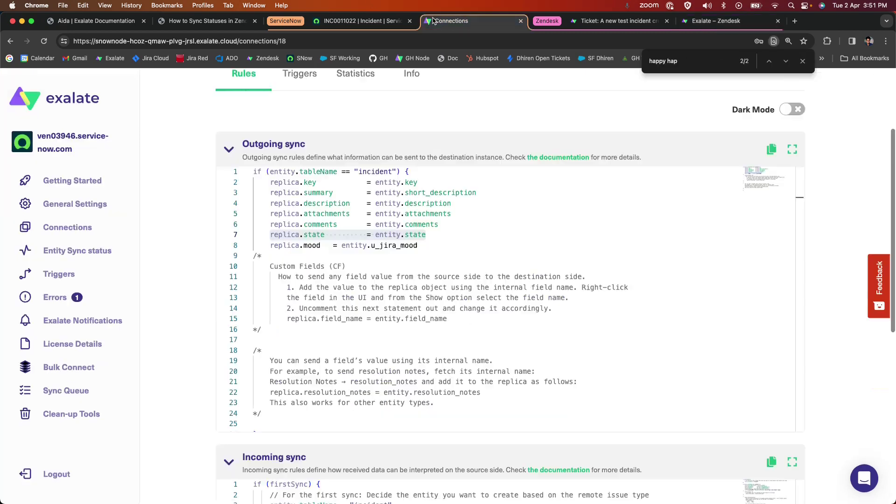
drag(426, 236, 328, 235)
drag(434, 236, 379, 234)
drag(323, 232, 274, 233)
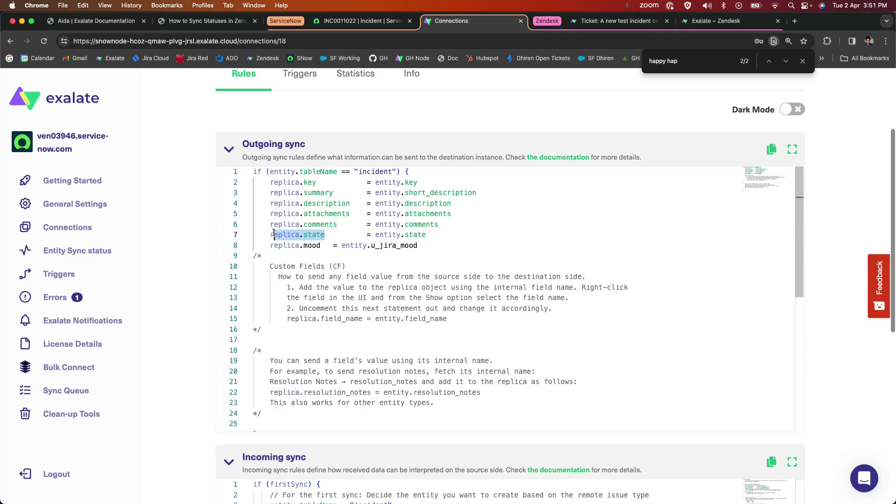
Publish the Zendesk connection's updated rules and open the synced ticket to check its status
click(749, 24)
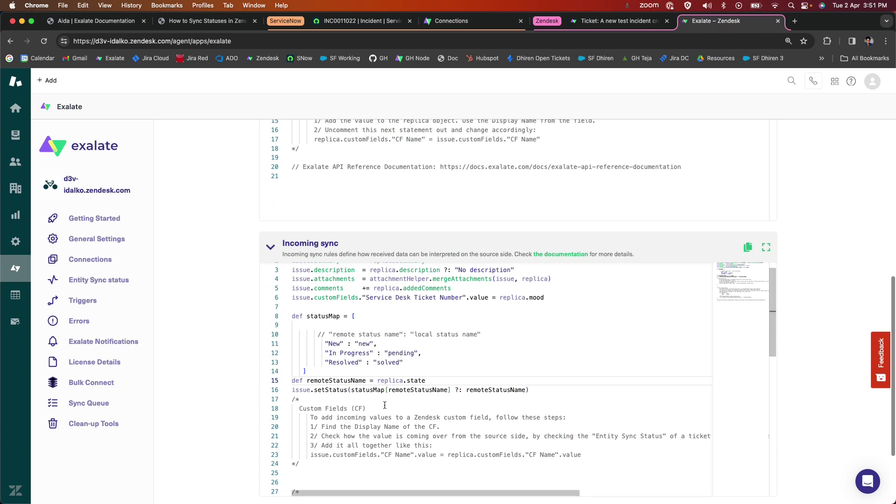
scroll(789, 261, up, 10)
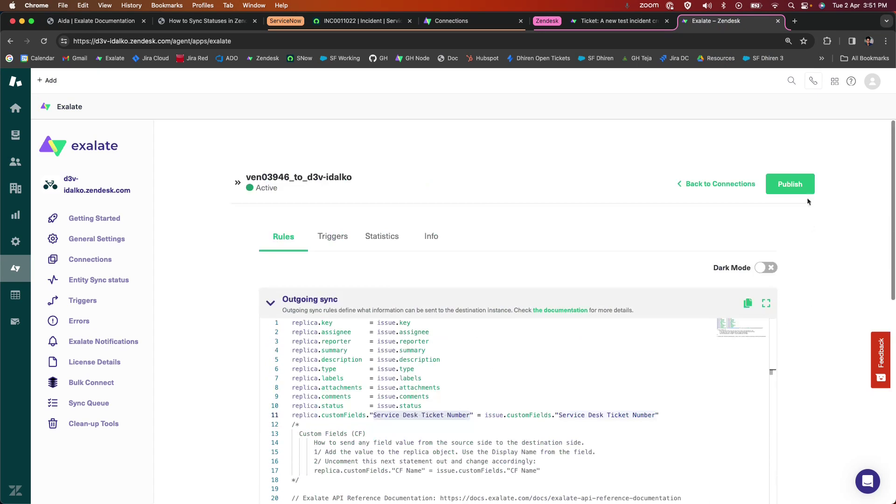
click(793, 193)
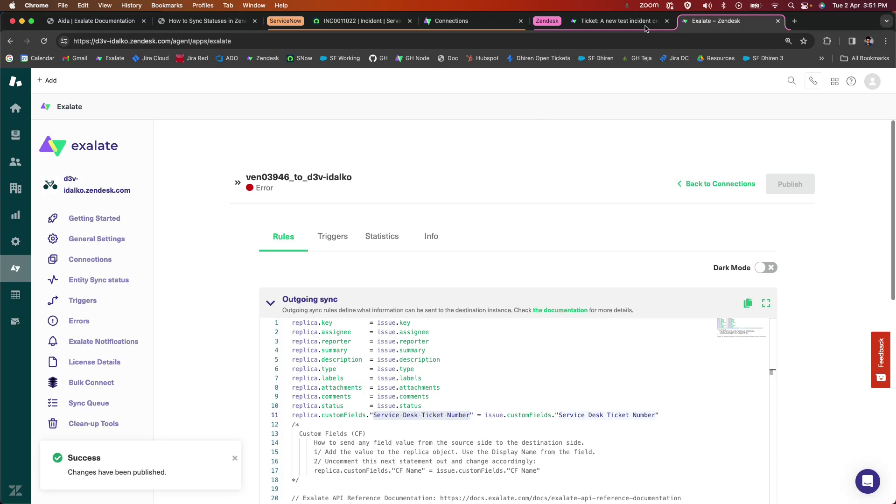
click(614, 21)
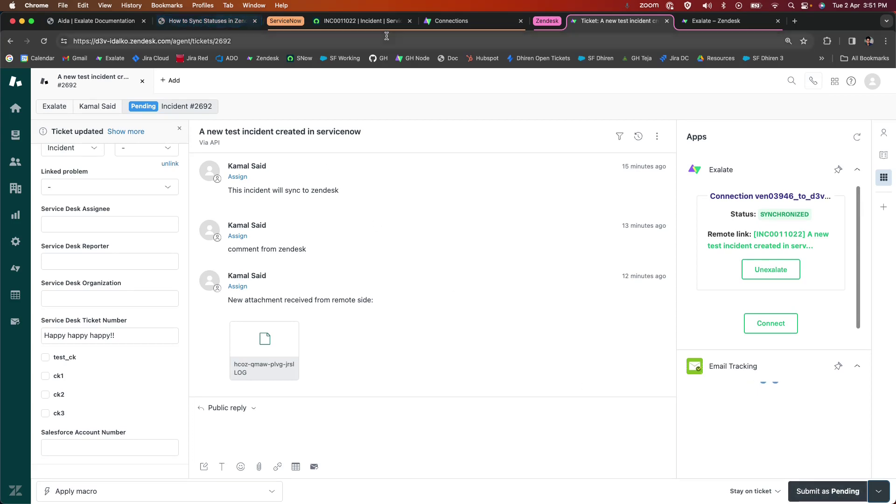
Return to ServiceNow incident INC0011022 and set its State to Resolved
click(360, 21)
click(674, 160)
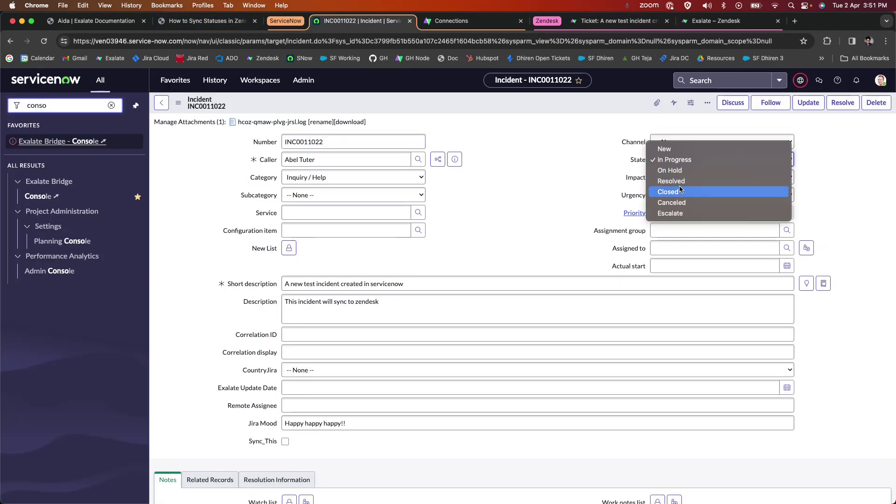
click(677, 182)
In the incident's resolution information, set the Resolution code to Solved (Work Around) and enter "Resolved!" as the Resolution notes
scroll(530, 223, down, 5)
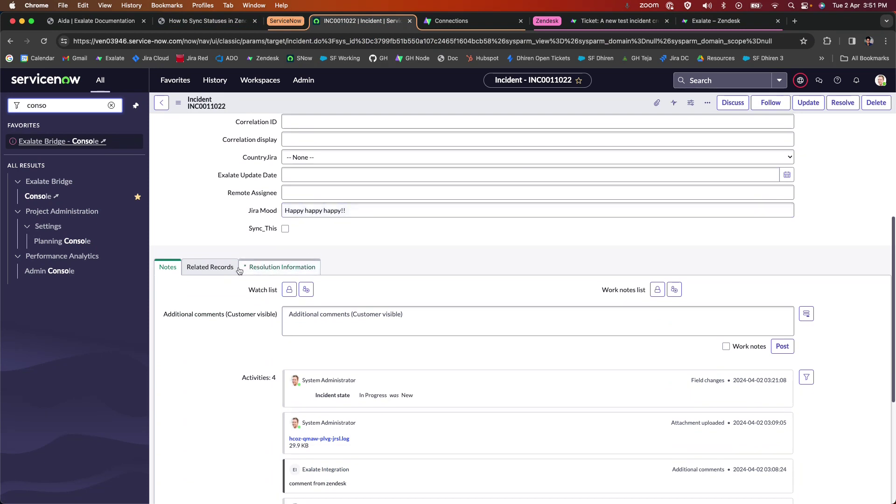
click(271, 274)
click(353, 316)
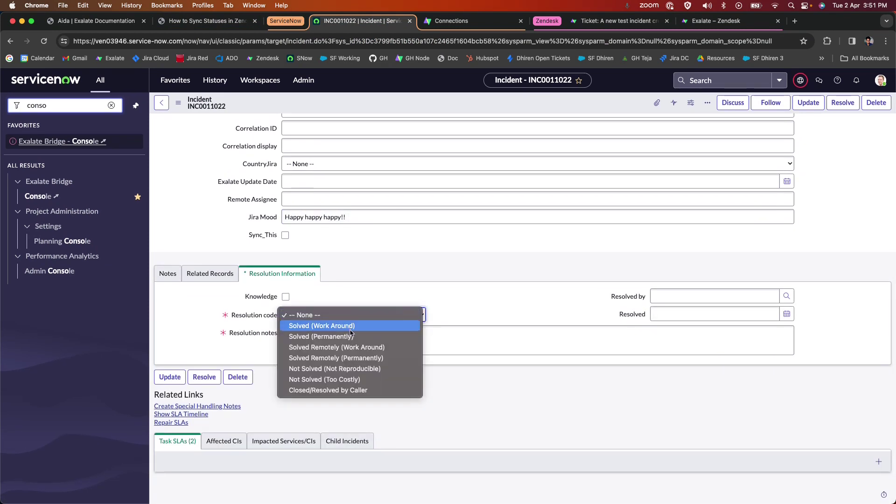
click(353, 326)
click(371, 341)
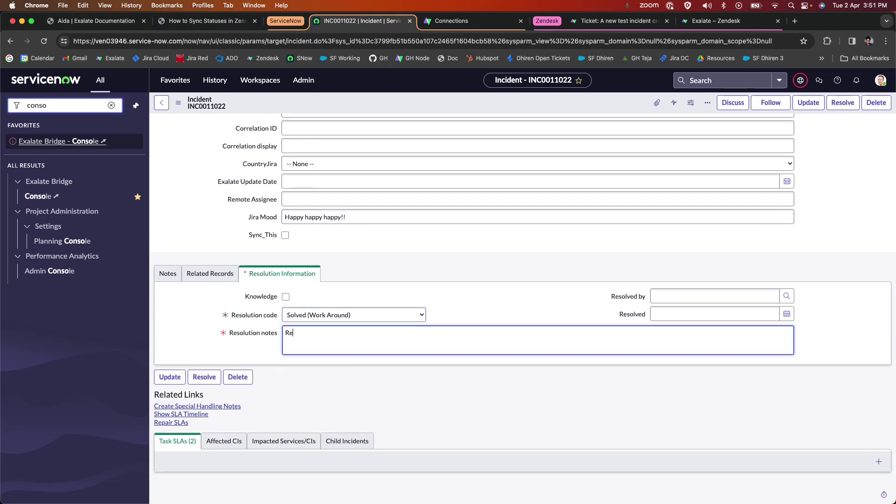
text(Resolved!)
Save the resolved incident and open the synced Zendesk ticket to check its status
scroll(470, 125, up, 5)
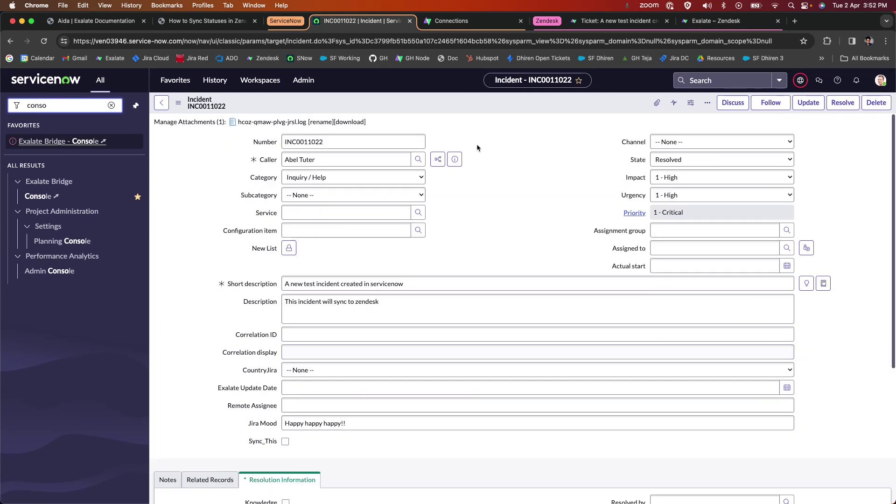
right_click(432, 108)
click(439, 112)
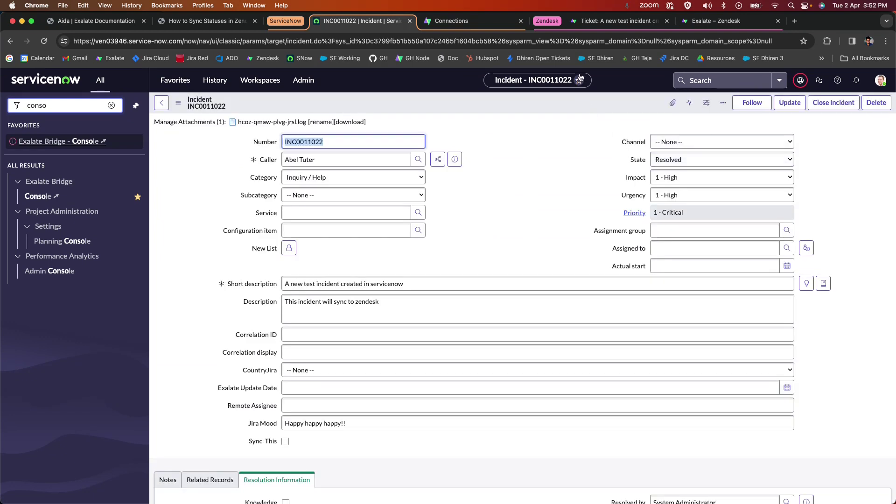
click(616, 21)
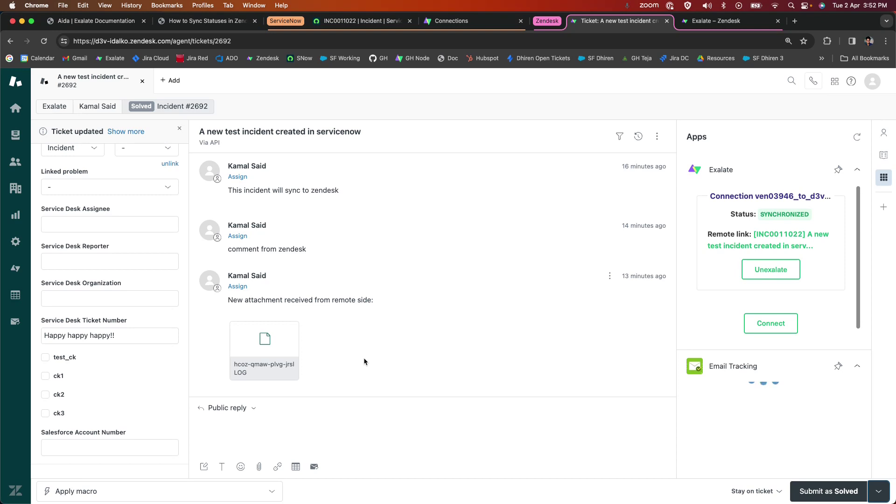
click(53, 300)
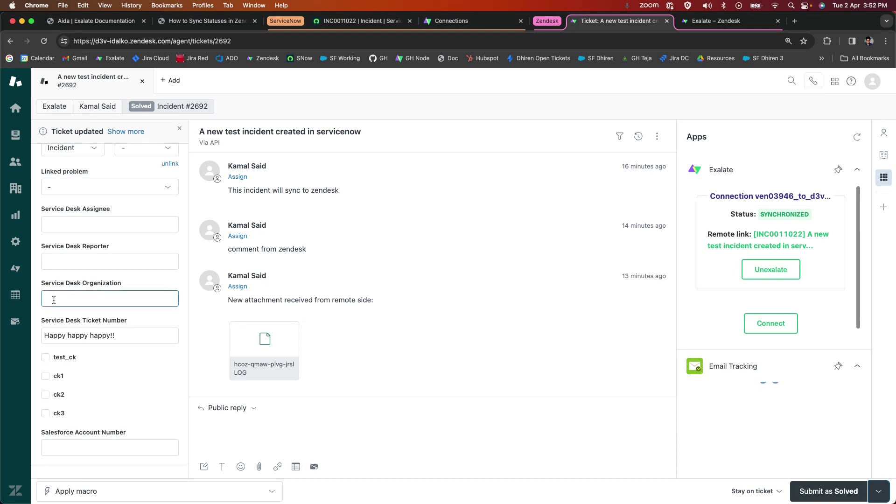